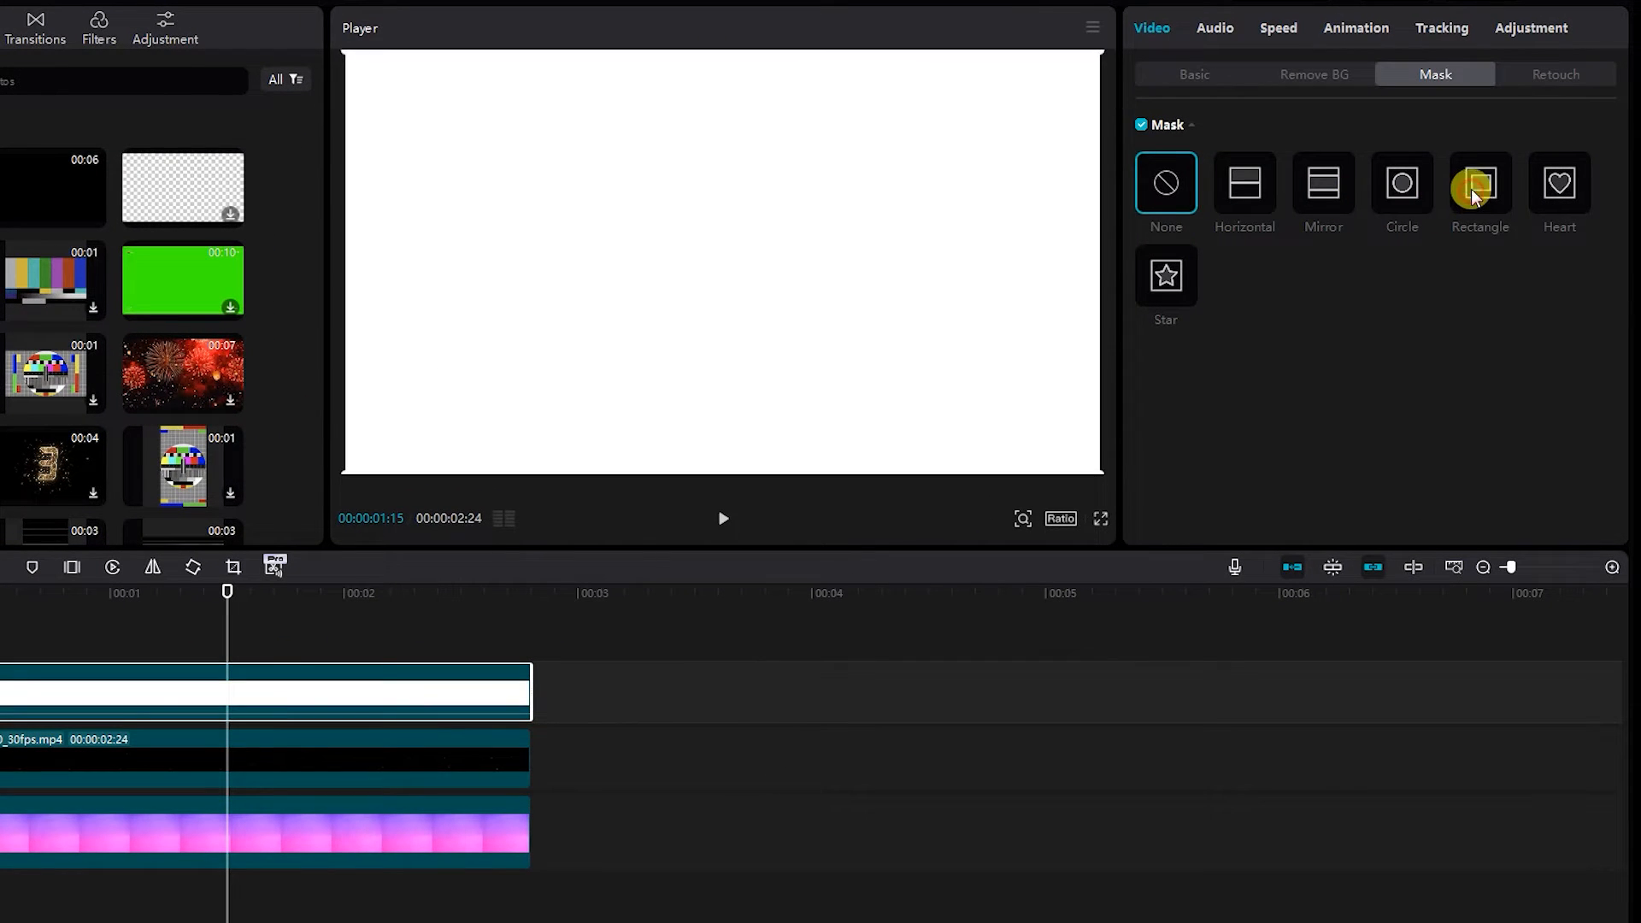
Step: Apply a rectangle mask to the white clip and size it to about 483 × 104, matching the black box's width
{"action": "left_click", "coordinate": [1474, 195]}
{"action": "left_click_drag", "start_coordinate": [723, 159], "coordinate": [723, 244]}
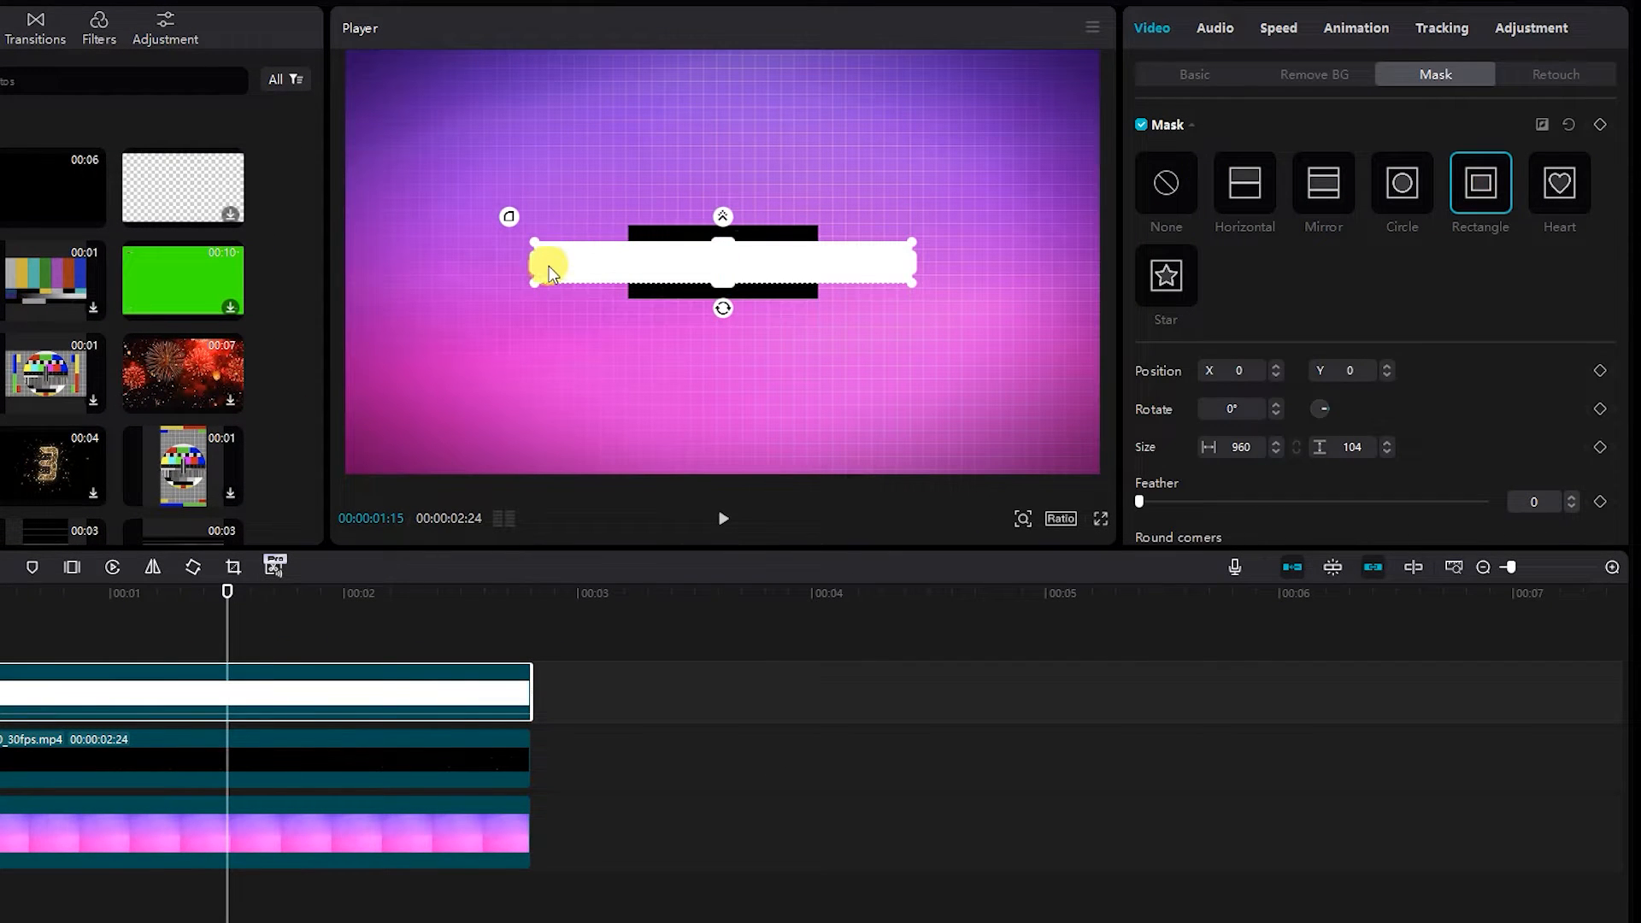
{"action": "left_click_drag", "start_coordinate": [532, 267], "coordinate": [625, 266]}
Step: Keyframe the white clip's mask at full width at 00:00:01:17 and collapsed to width 1 at the box's left edge at 00:00:00:03
{"action": "left_click_drag", "start_coordinate": [228, 605], "coordinate": [243, 707]}
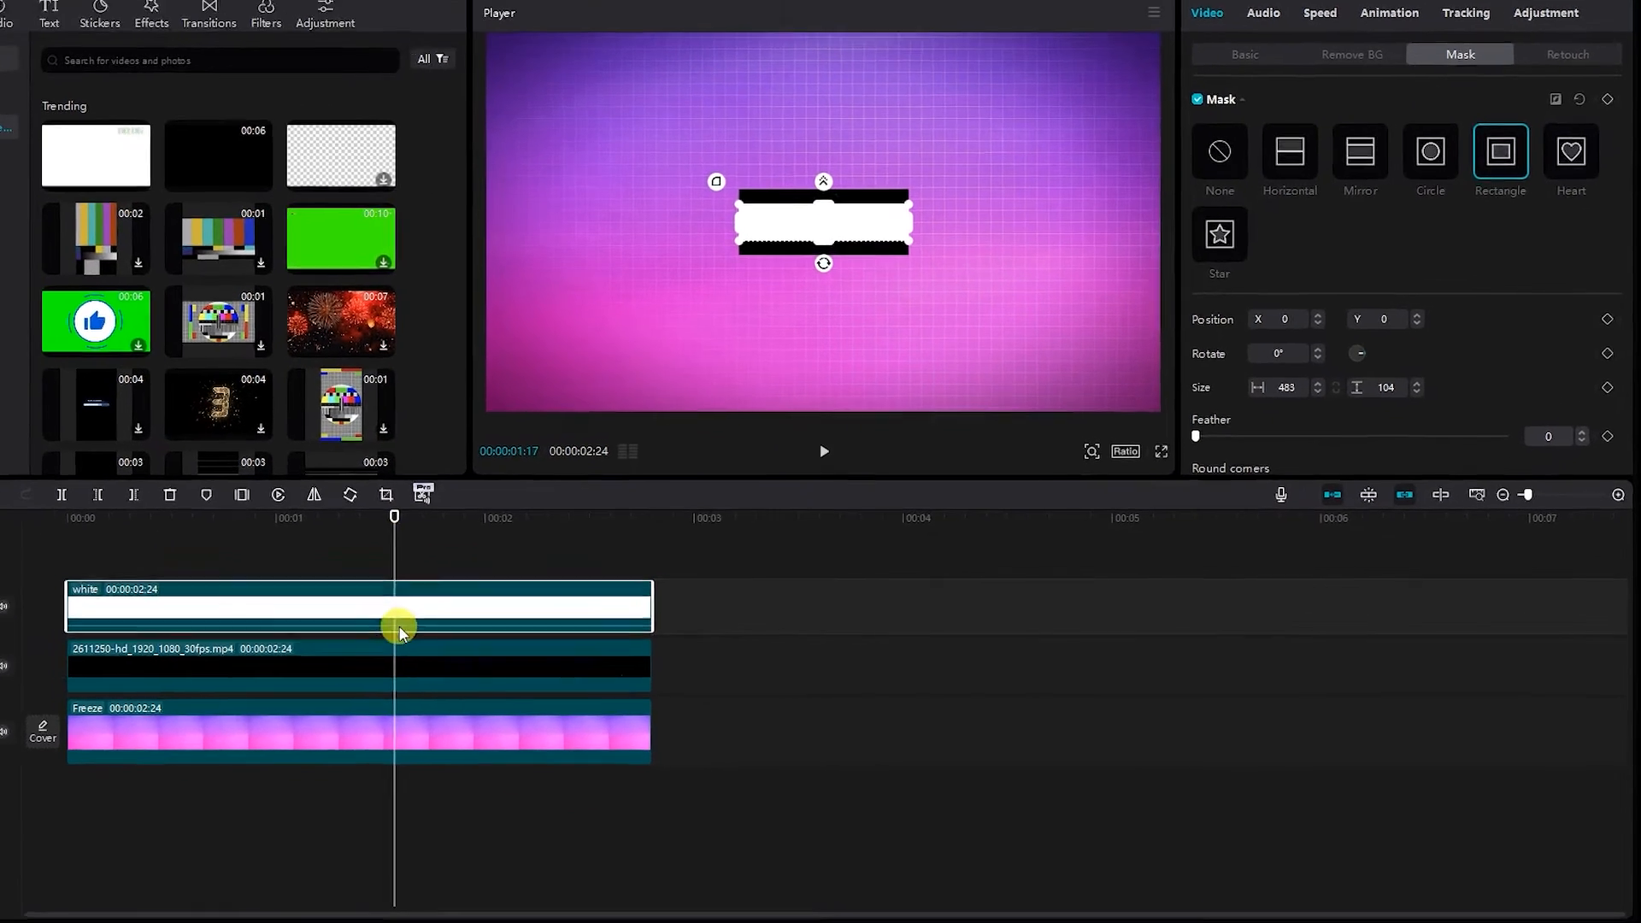
{"action": "left_click", "coordinate": [1604, 49]}
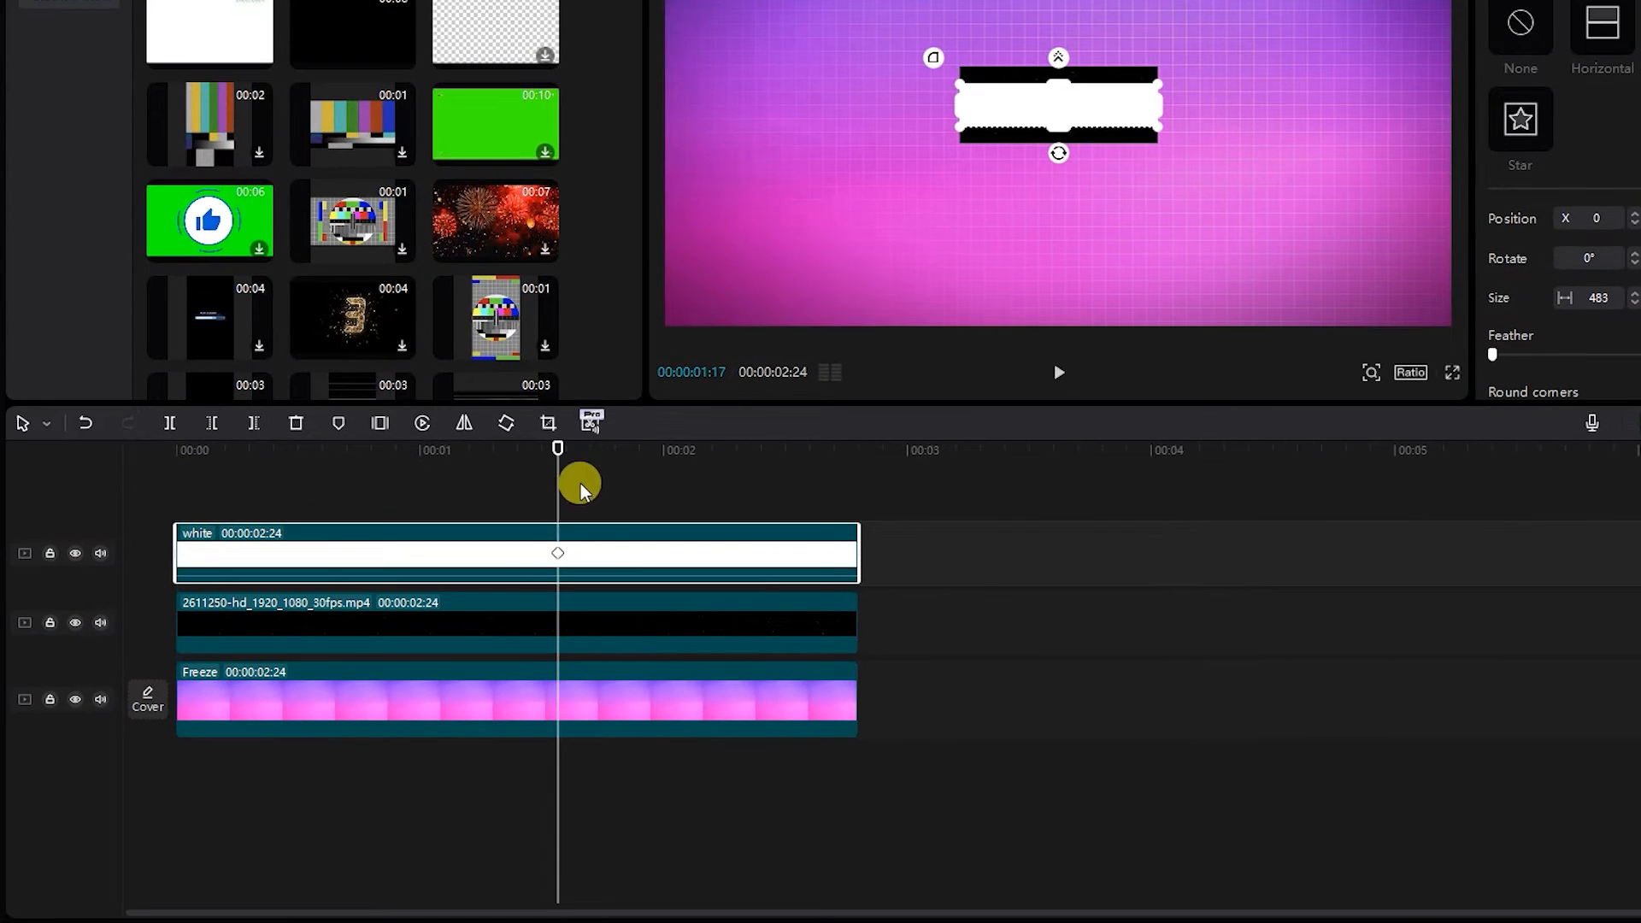
{"action": "left_click_drag", "start_coordinate": [498, 506], "coordinate": [205, 549]}
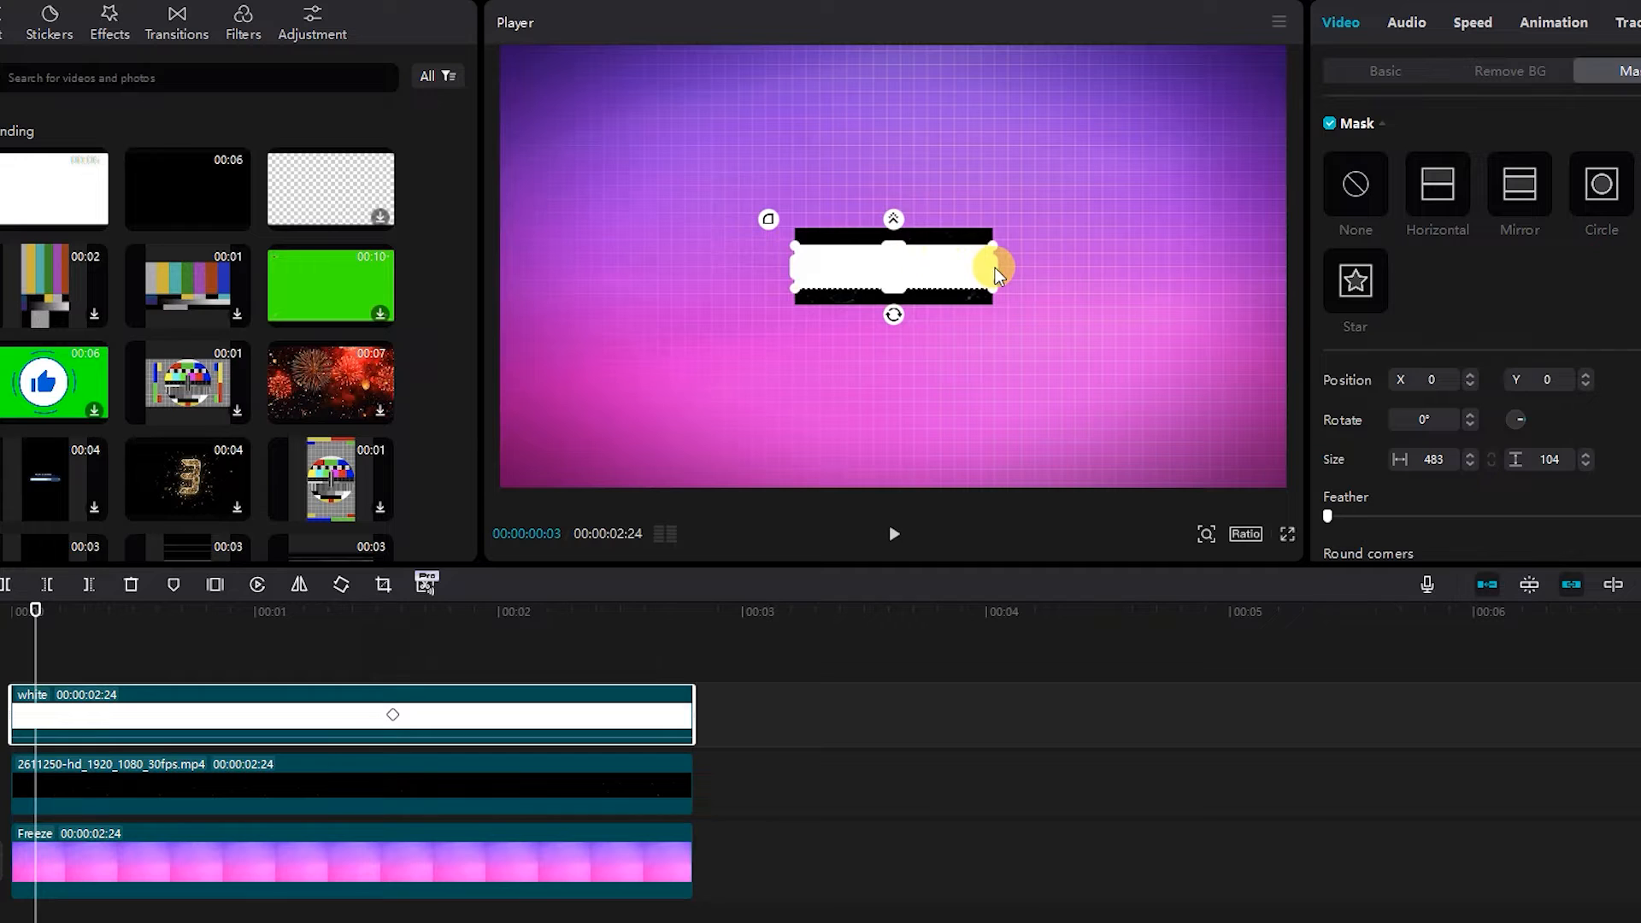
{"action": "left_click_drag", "start_coordinate": [996, 273], "coordinate": [801, 272]}
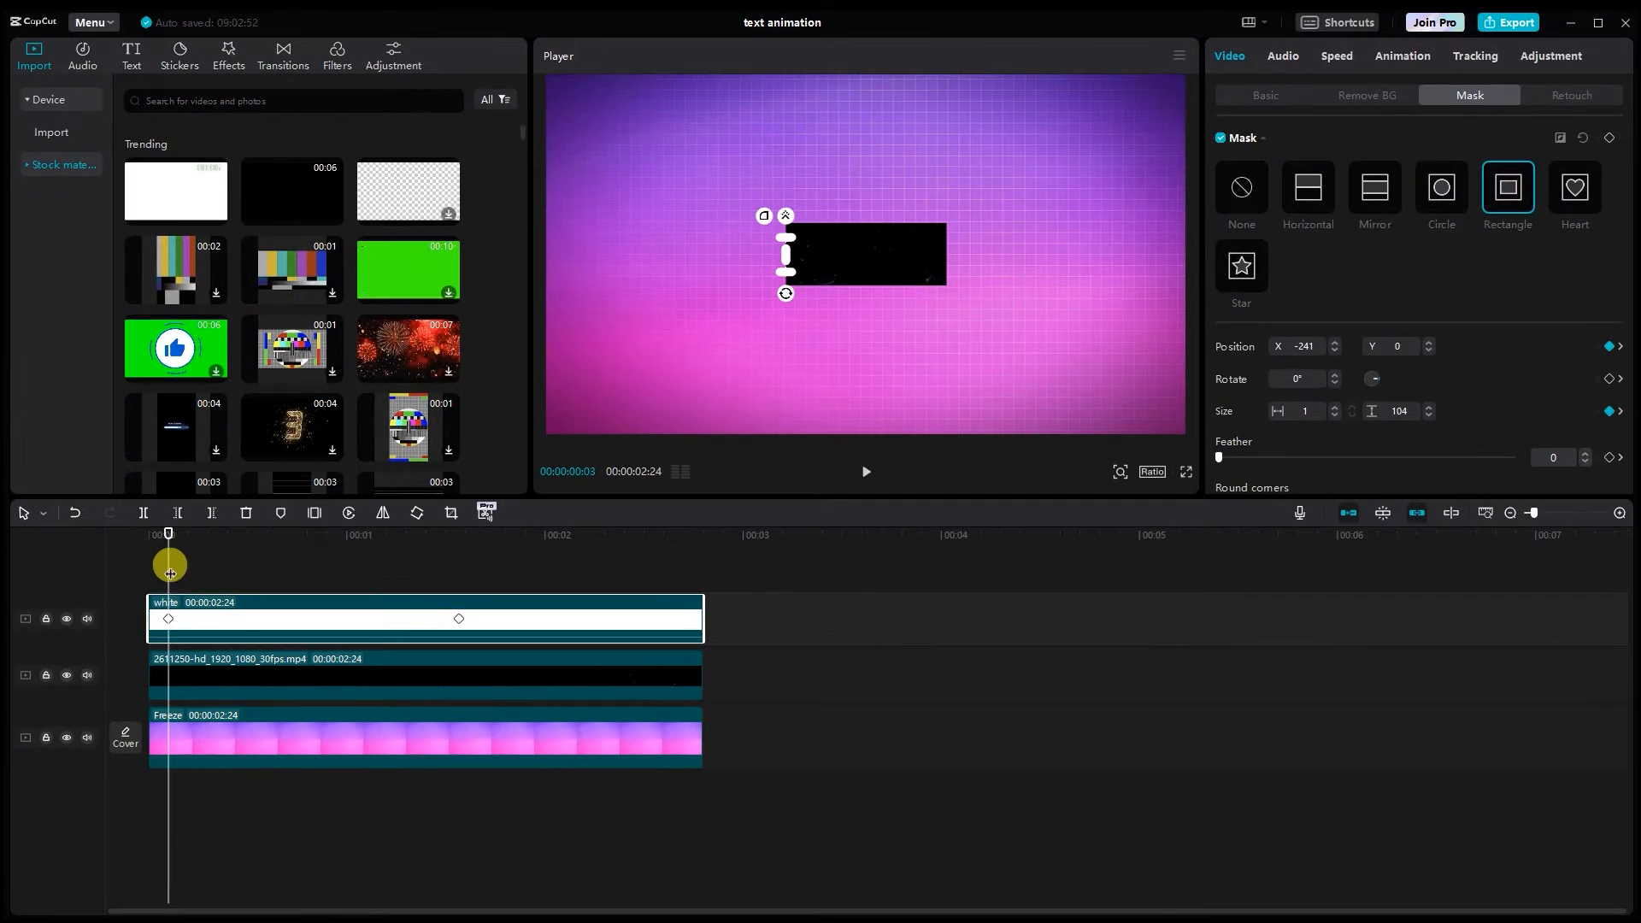
Step: Play back the timeline from the start to preview the white bar's reveal animation
{"action": "left_click", "coordinate": [182, 568]}
{"action": "key", "text": "space"}
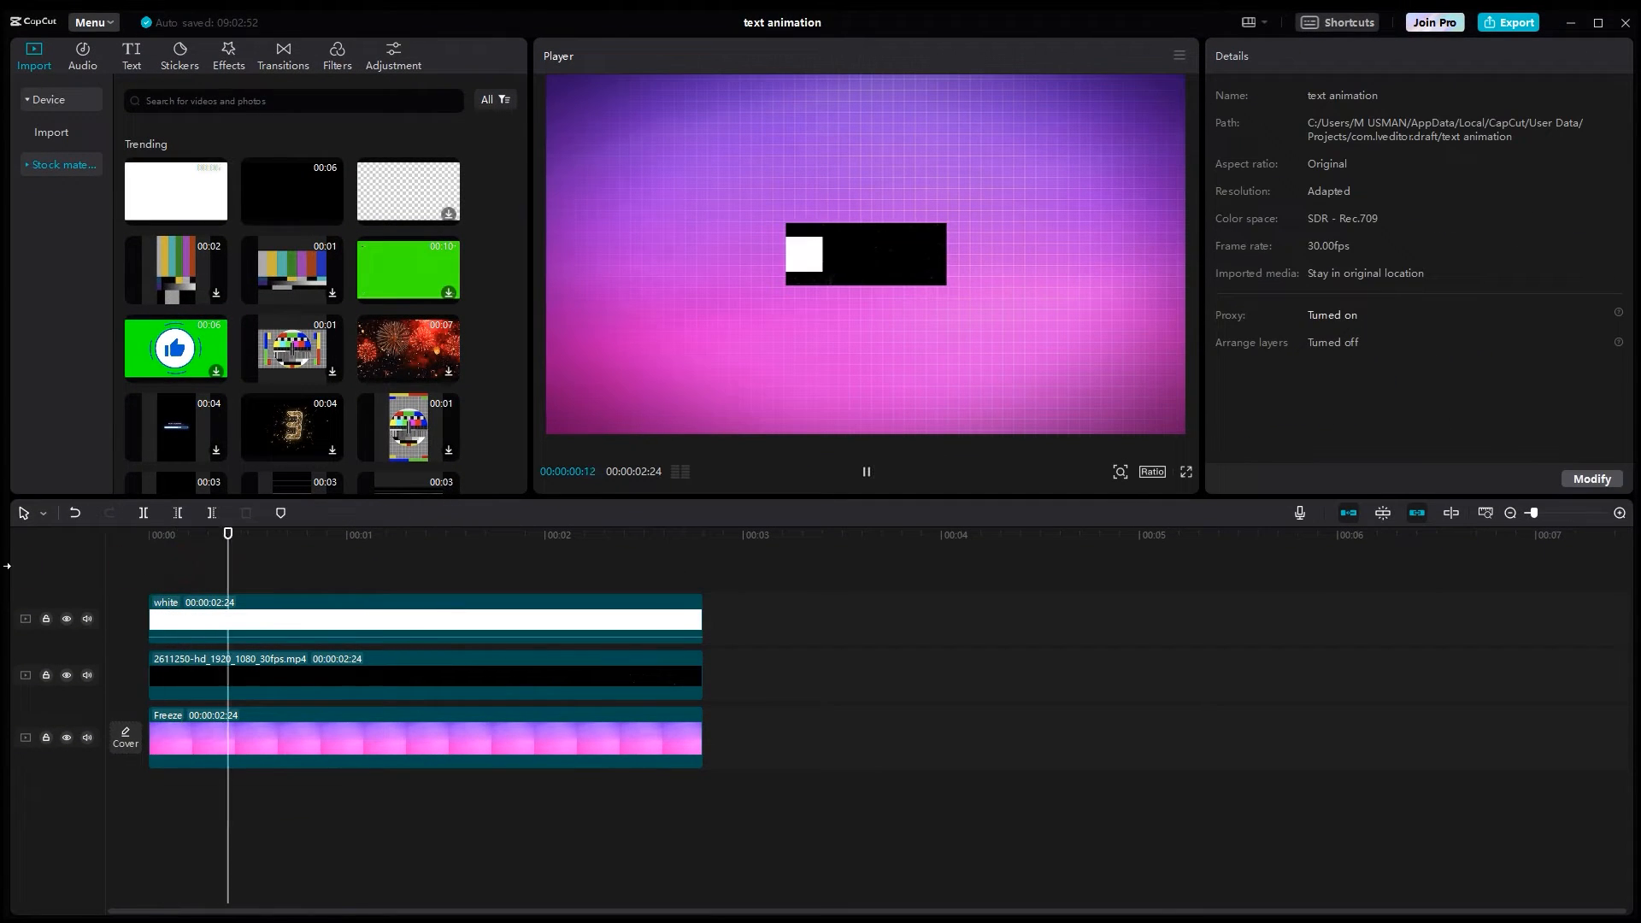
{"action": "left_click", "coordinate": [10, 555]}
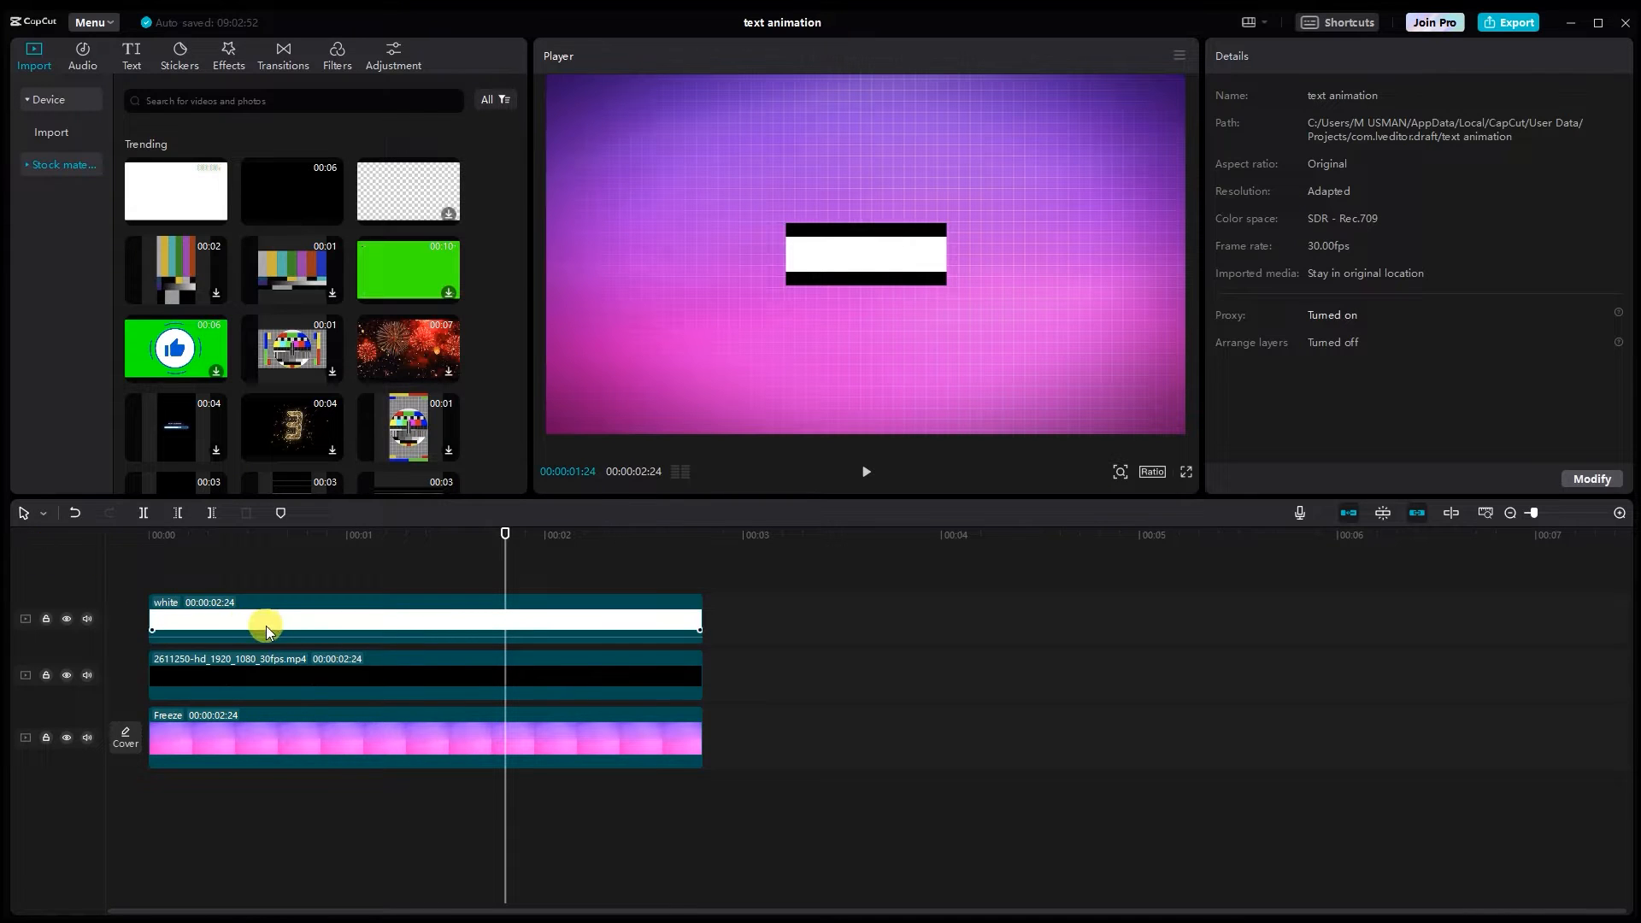
Step: Place the white clip on the track beneath the black video clip and set its layer to 1
{"action": "left_click_drag", "start_coordinate": [265, 626], "coordinate": [261, 694]}
{"action": "scroll", "coordinate": [1247, 413], "scroll_direction": "down", "scroll_amount": 5}
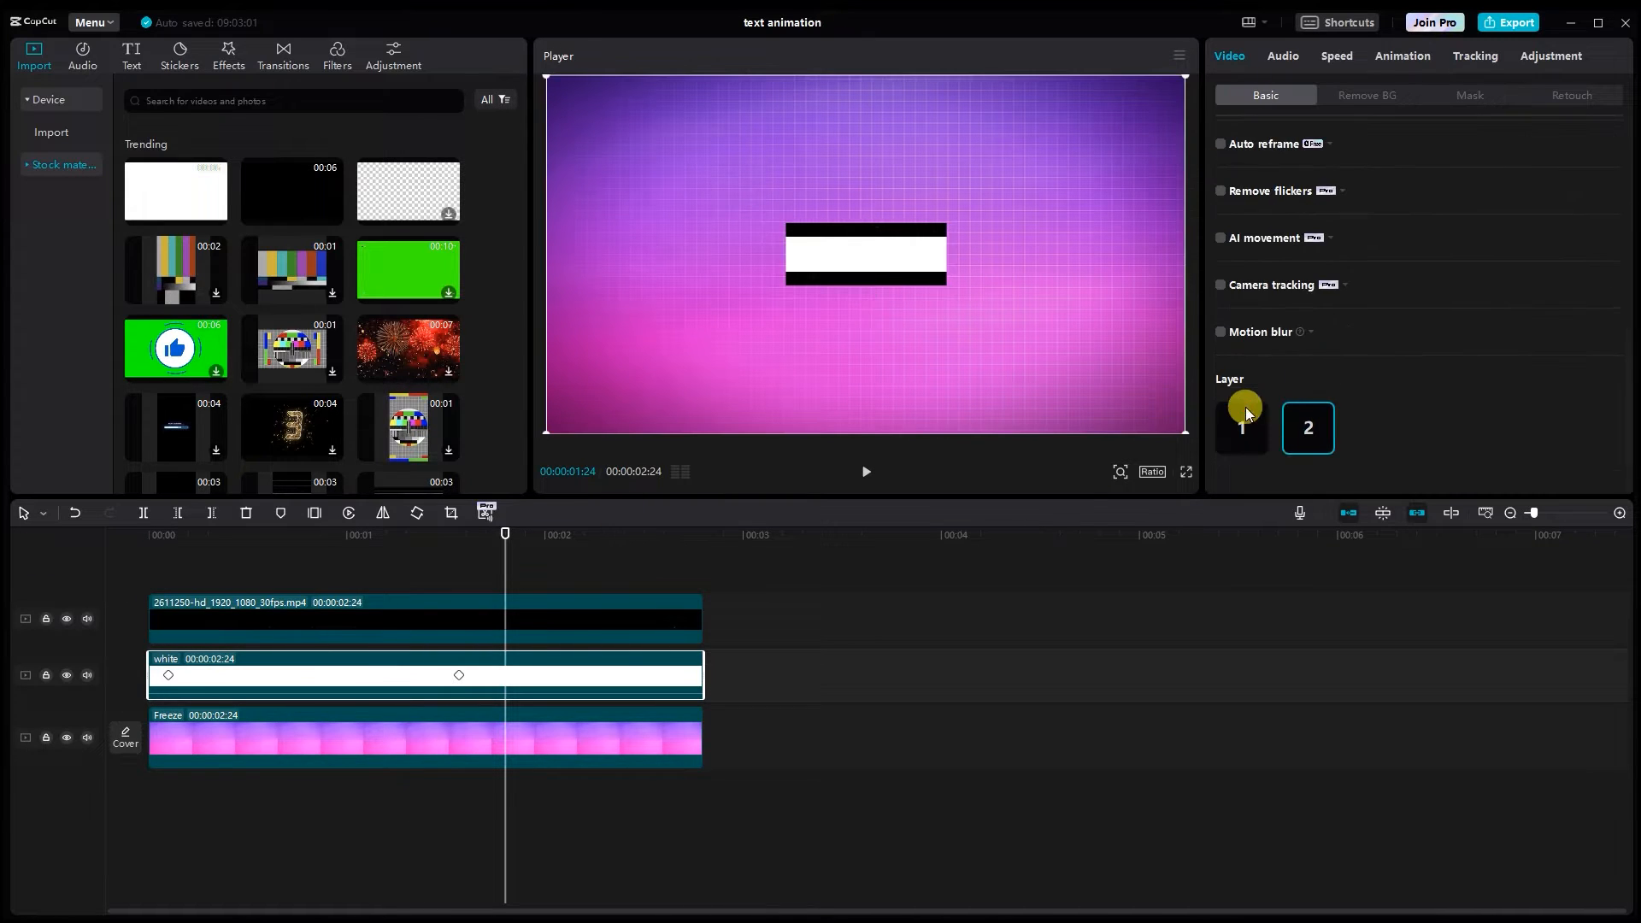
{"action": "left_click", "coordinate": [1246, 413]}
Step: Keyframe the black video clip's mask at full width at 00:00:01:12 and collapsed to its left edge at 00:00:00:09
{"action": "left_click", "coordinate": [434, 628]}
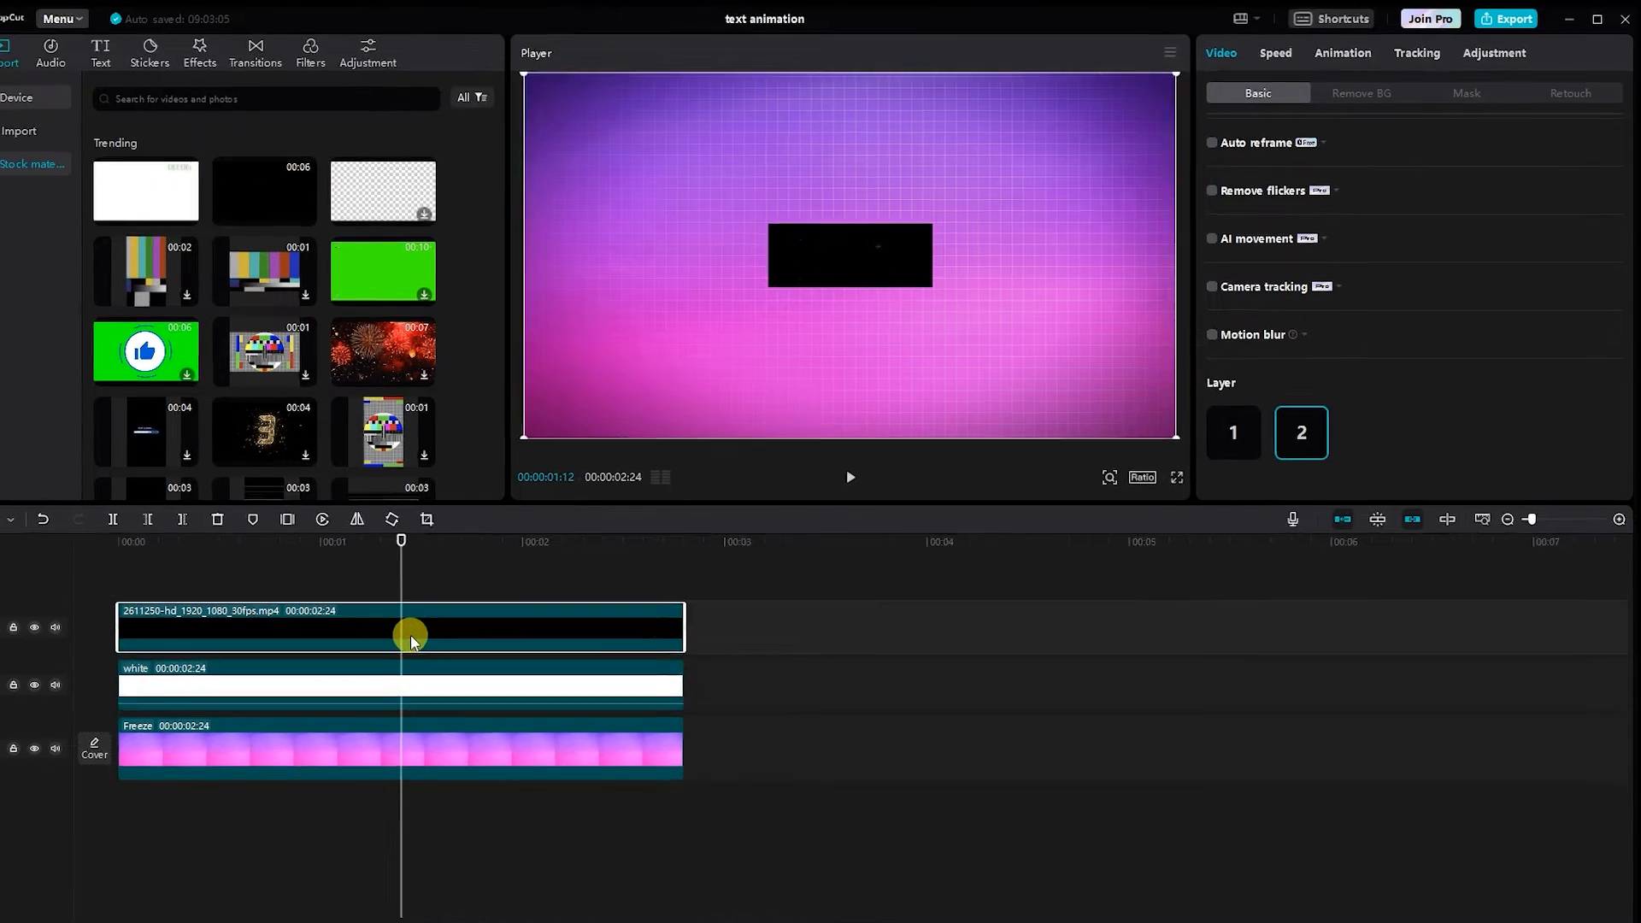
{"action": "left_click", "coordinate": [1443, 77]}
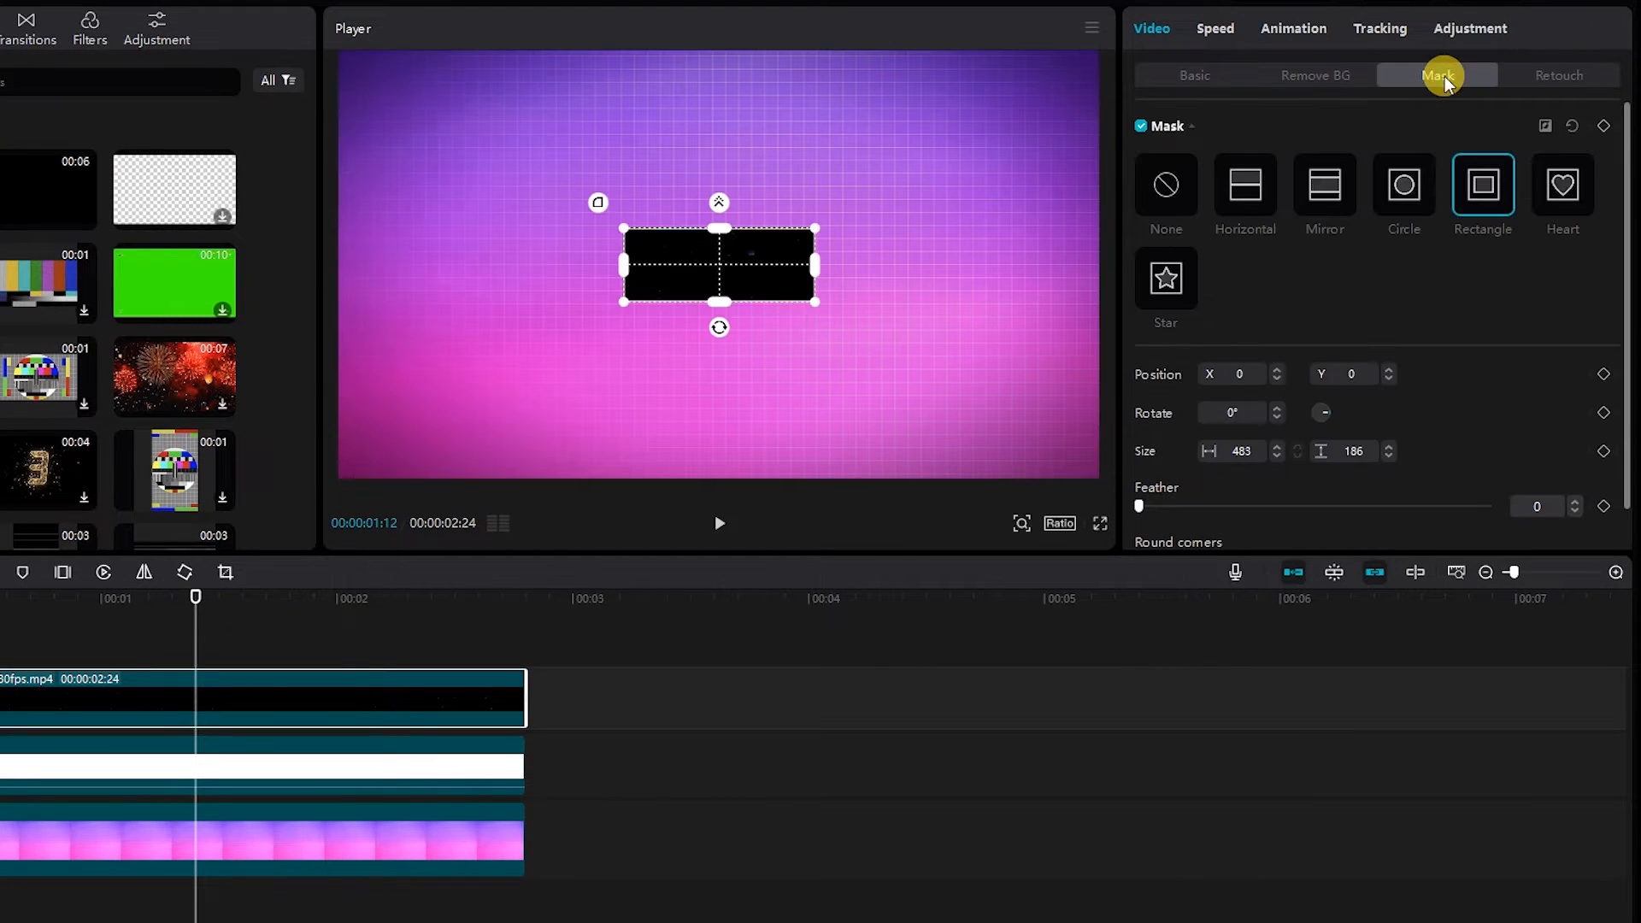
{"action": "left_click", "coordinate": [1586, 126]}
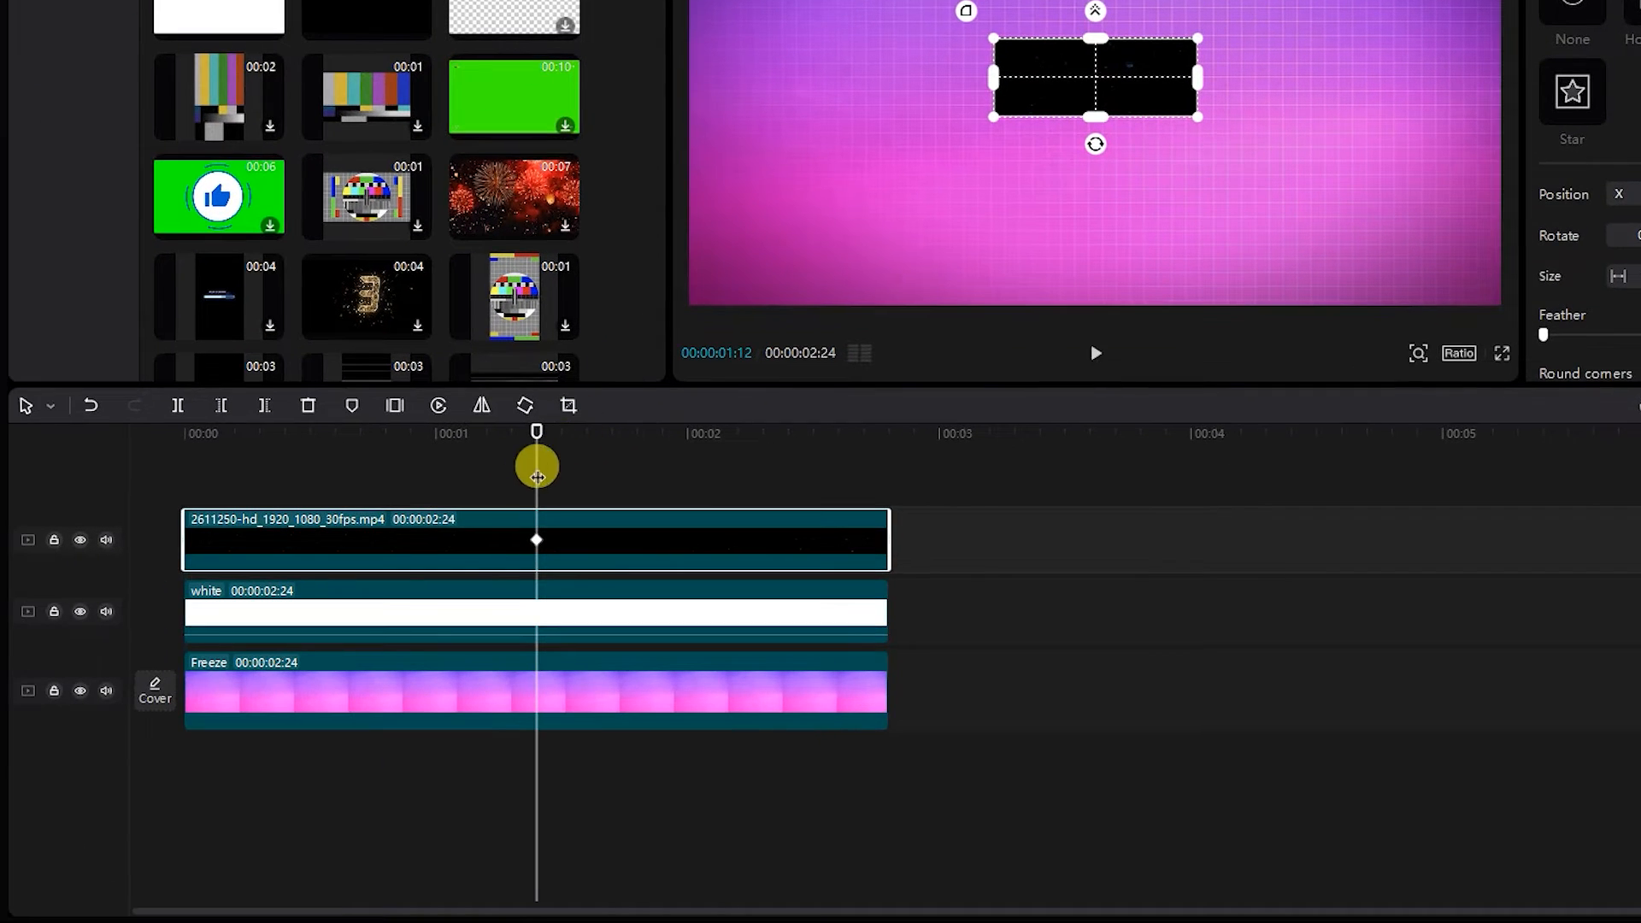
{"action": "left_click_drag", "start_coordinate": [542, 479], "coordinate": [268, 552]}
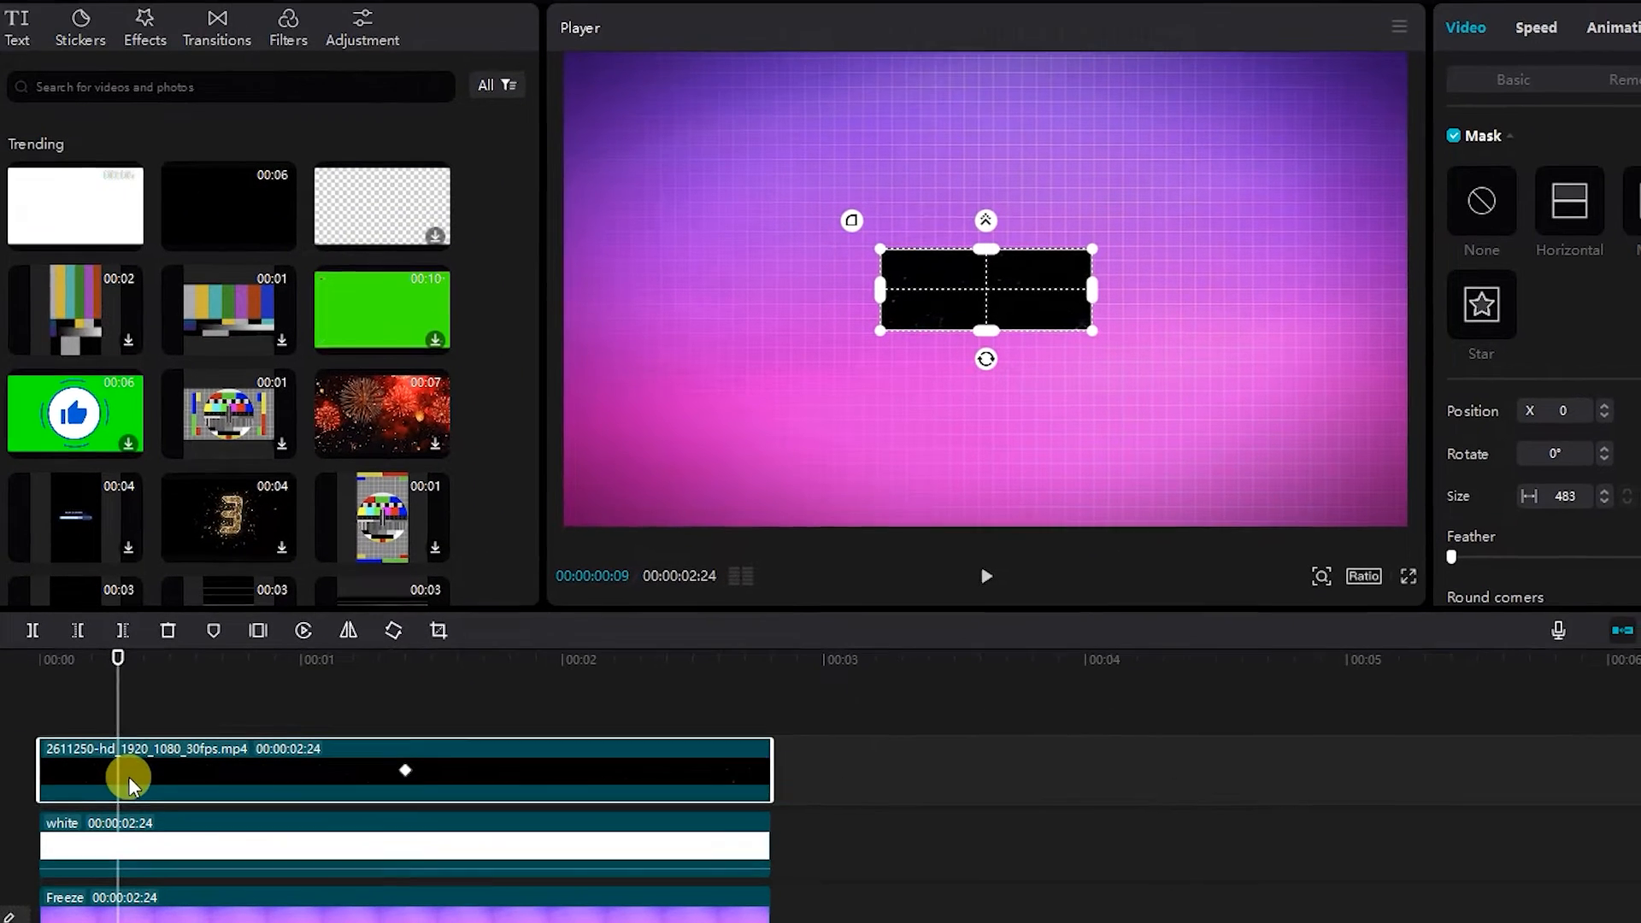
{"action": "left_click_drag", "start_coordinate": [1092, 289], "coordinate": [884, 314]}
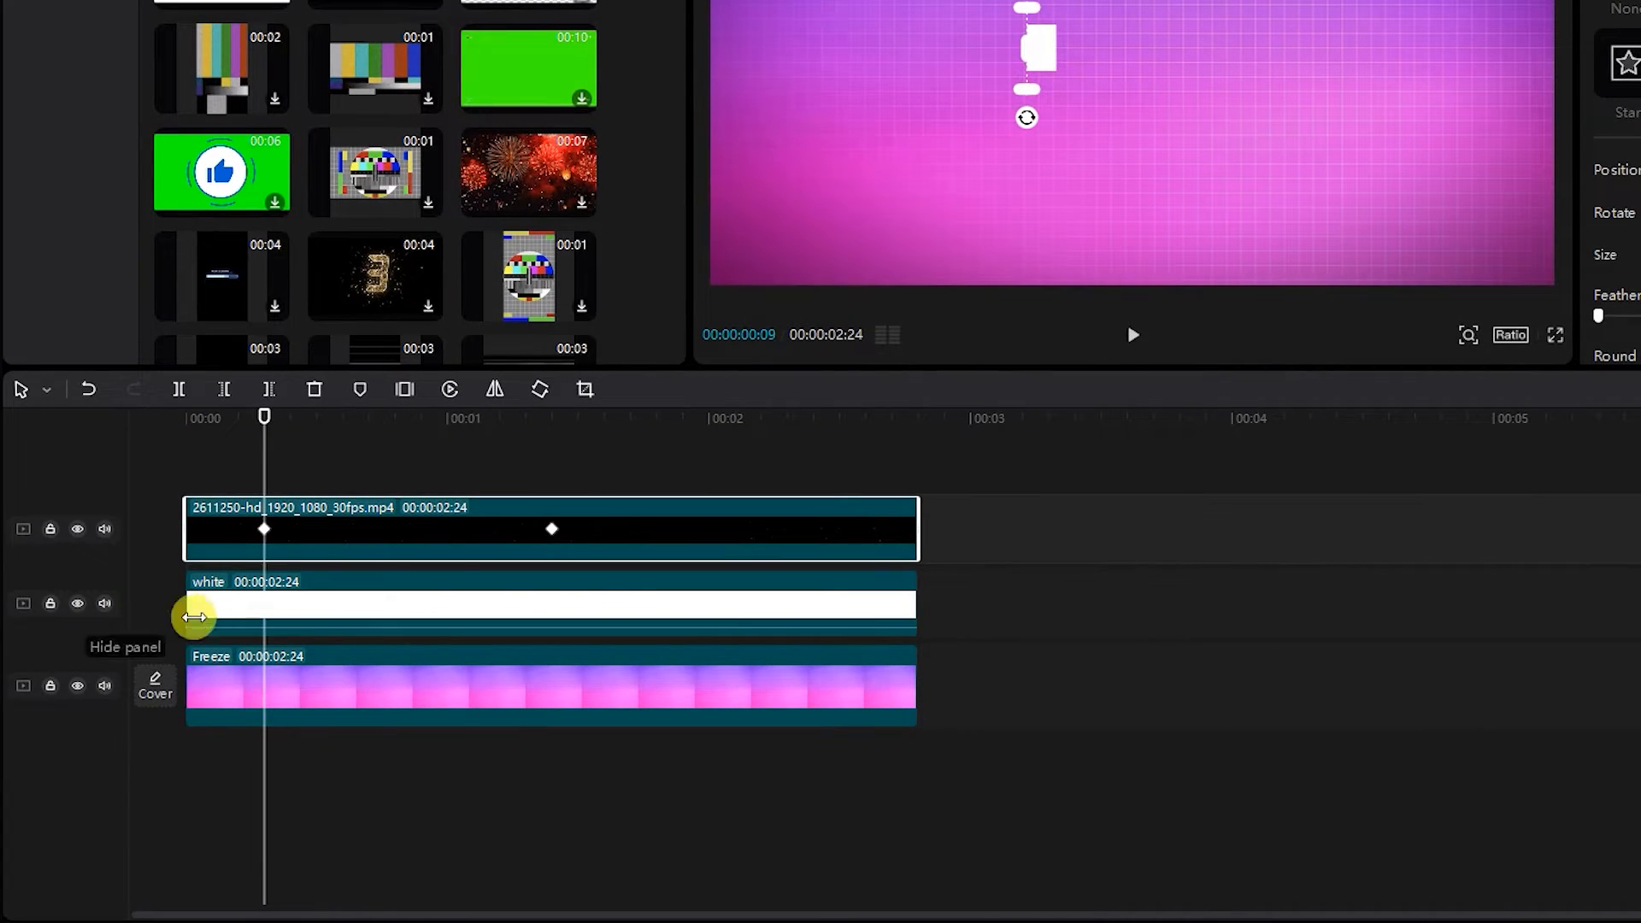
Step: Shift the black clip's first mask keyframe to 00:00:00:03, in line with the white clip's first keyframe, and preview the animation
{"action": "left_click", "coordinate": [43, 848]}
{"action": "left_click", "coordinate": [213, 451]}
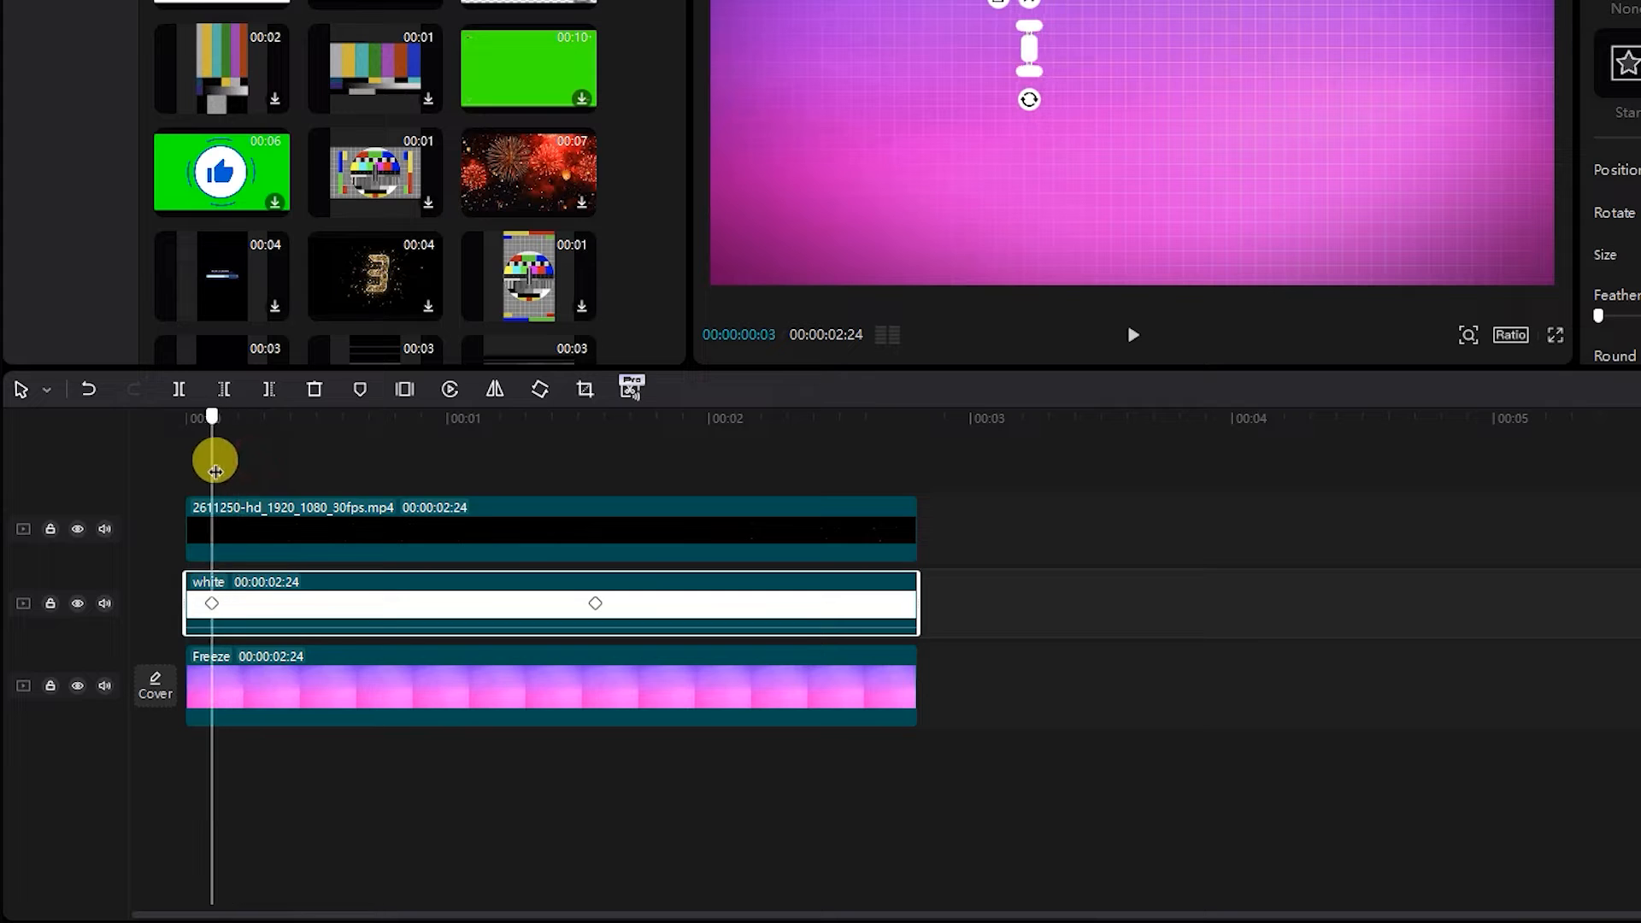
{"action": "left_click", "coordinate": [253, 537]}
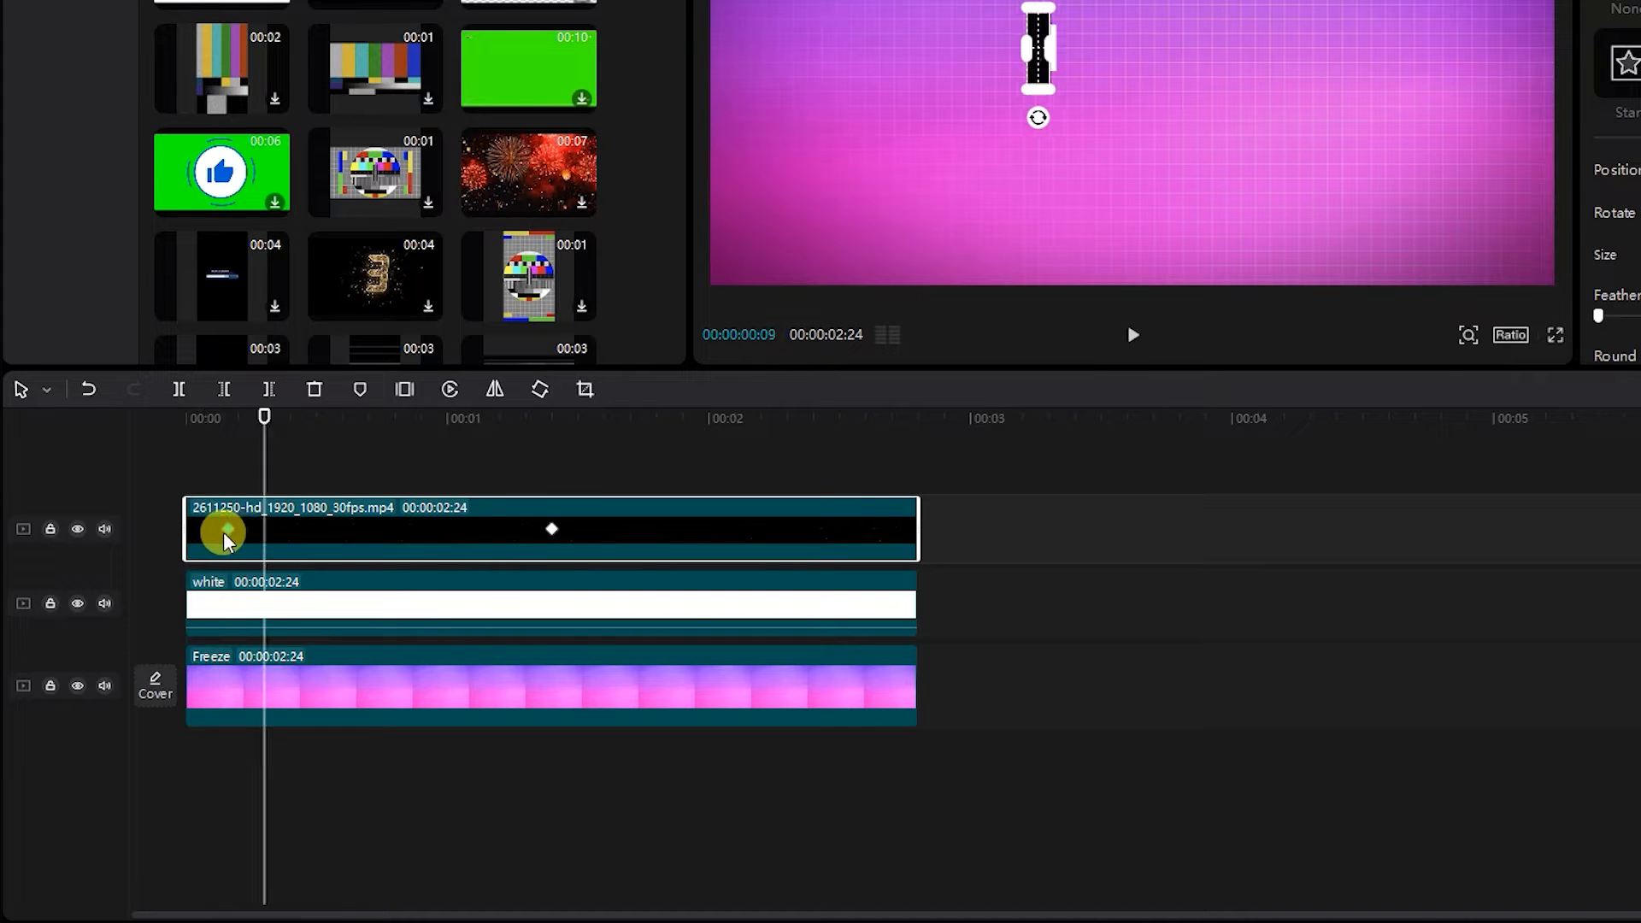
{"action": "left_click", "coordinate": [209, 585]}
{"action": "left_click", "coordinate": [264, 445]}
{"action": "left_click_drag", "start_coordinate": [263, 446], "coordinate": [212, 441]}
{"action": "left_click", "coordinate": [214, 531]}
{"action": "left_click", "coordinate": [259, 453]}
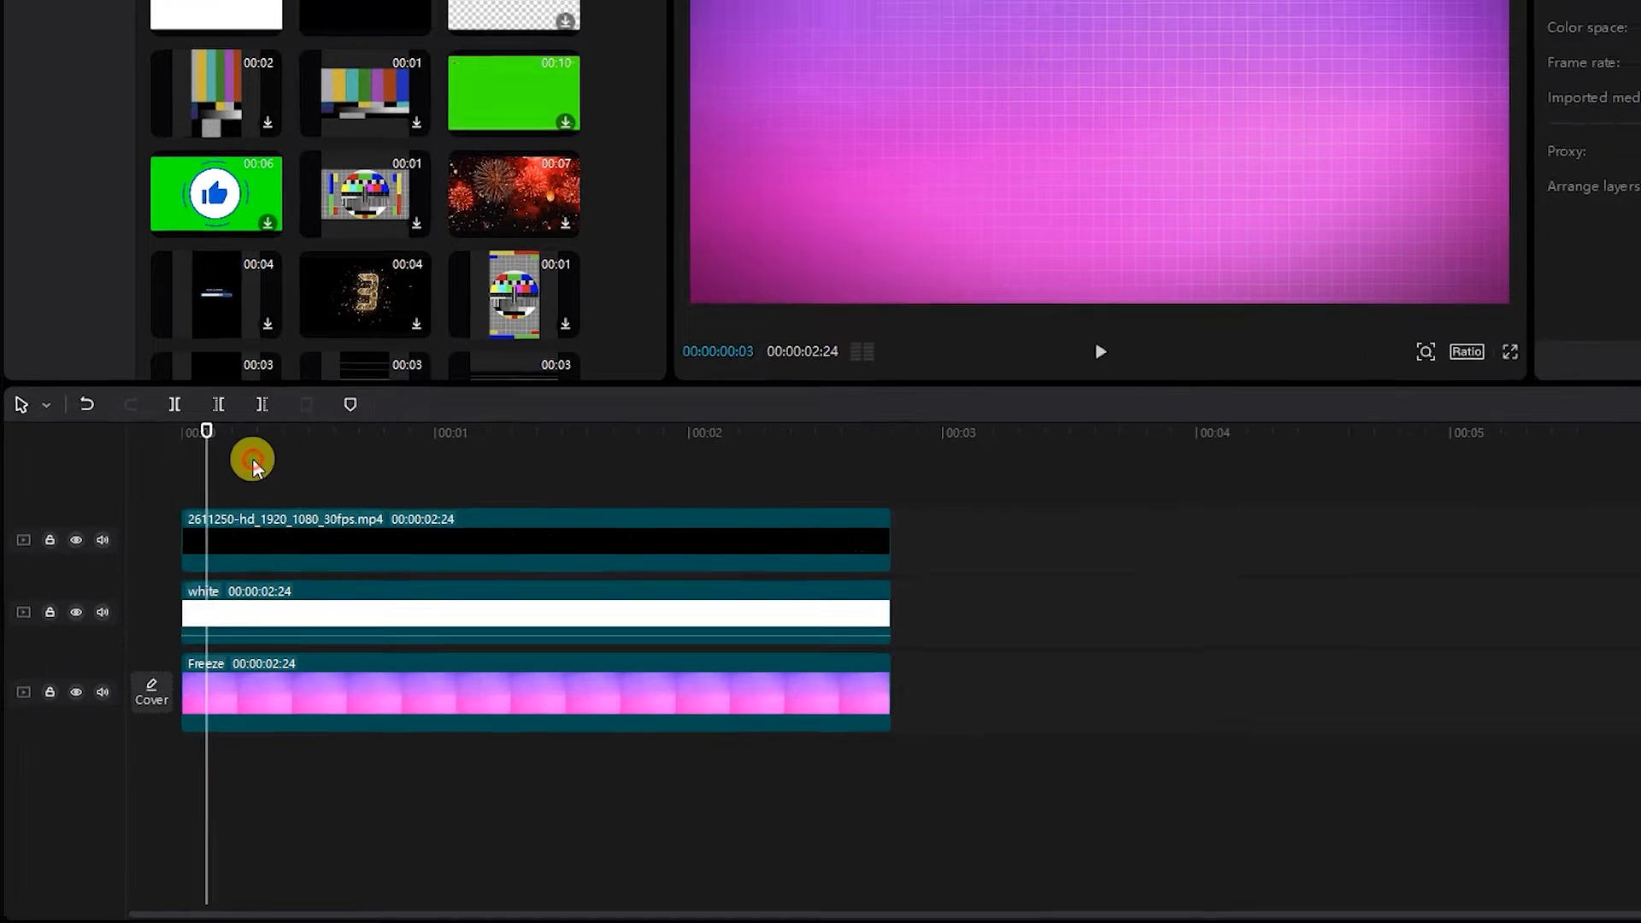
{"action": "key", "text": "space"}
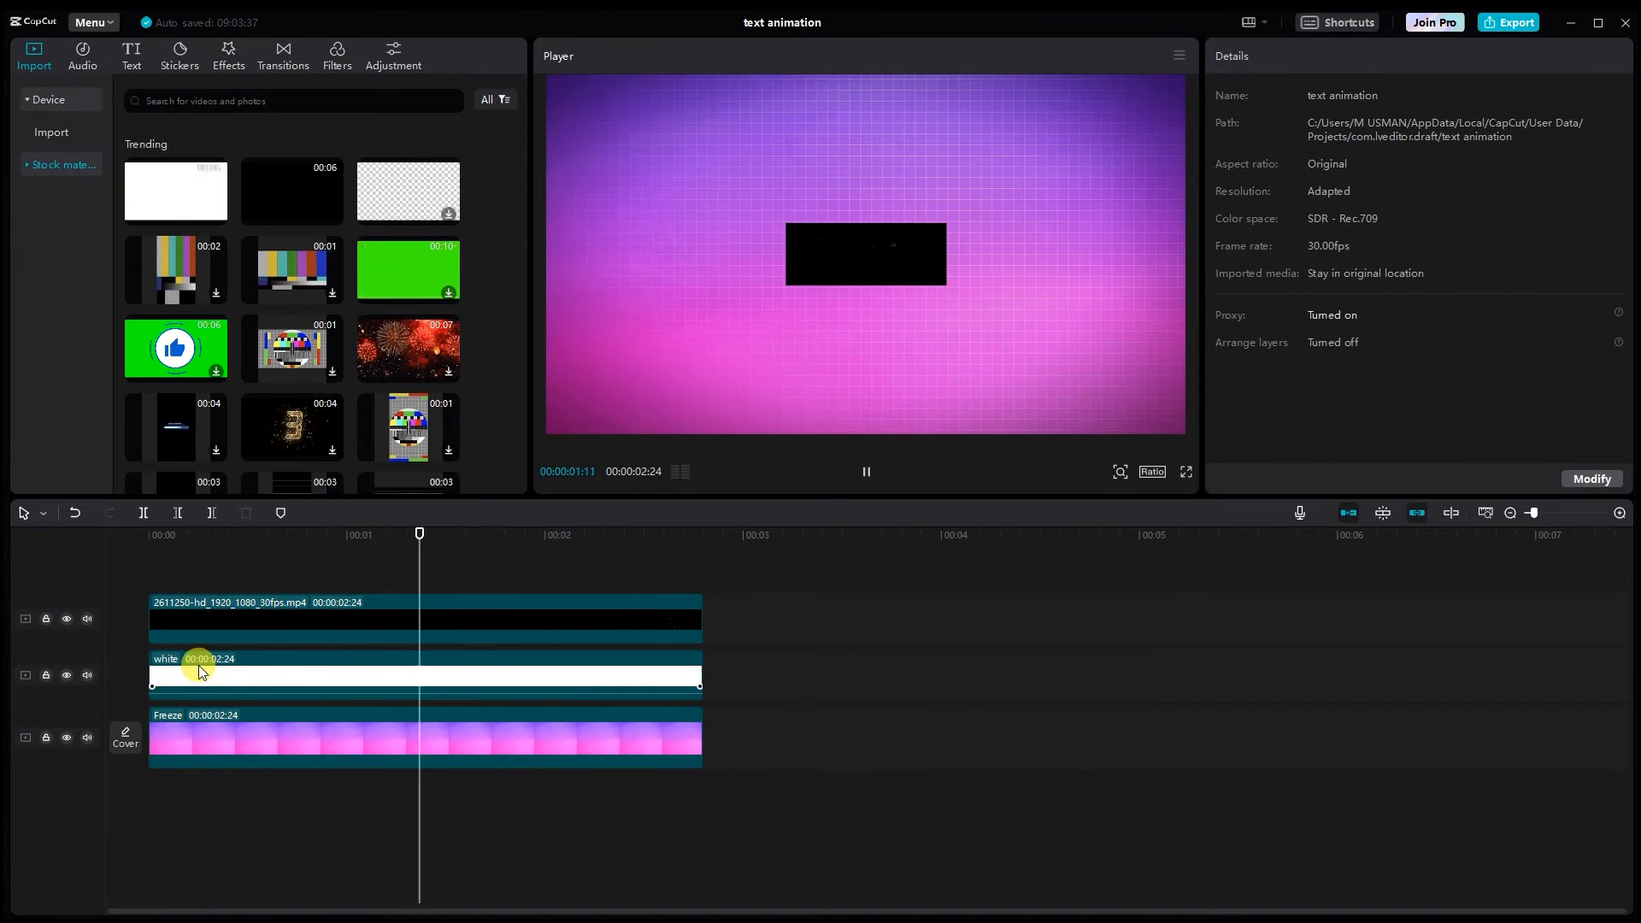
Step: Move the white clip slightly down so a thin white line shows beneath the black box, and preview it
{"action": "left_click", "coordinate": [302, 617]}
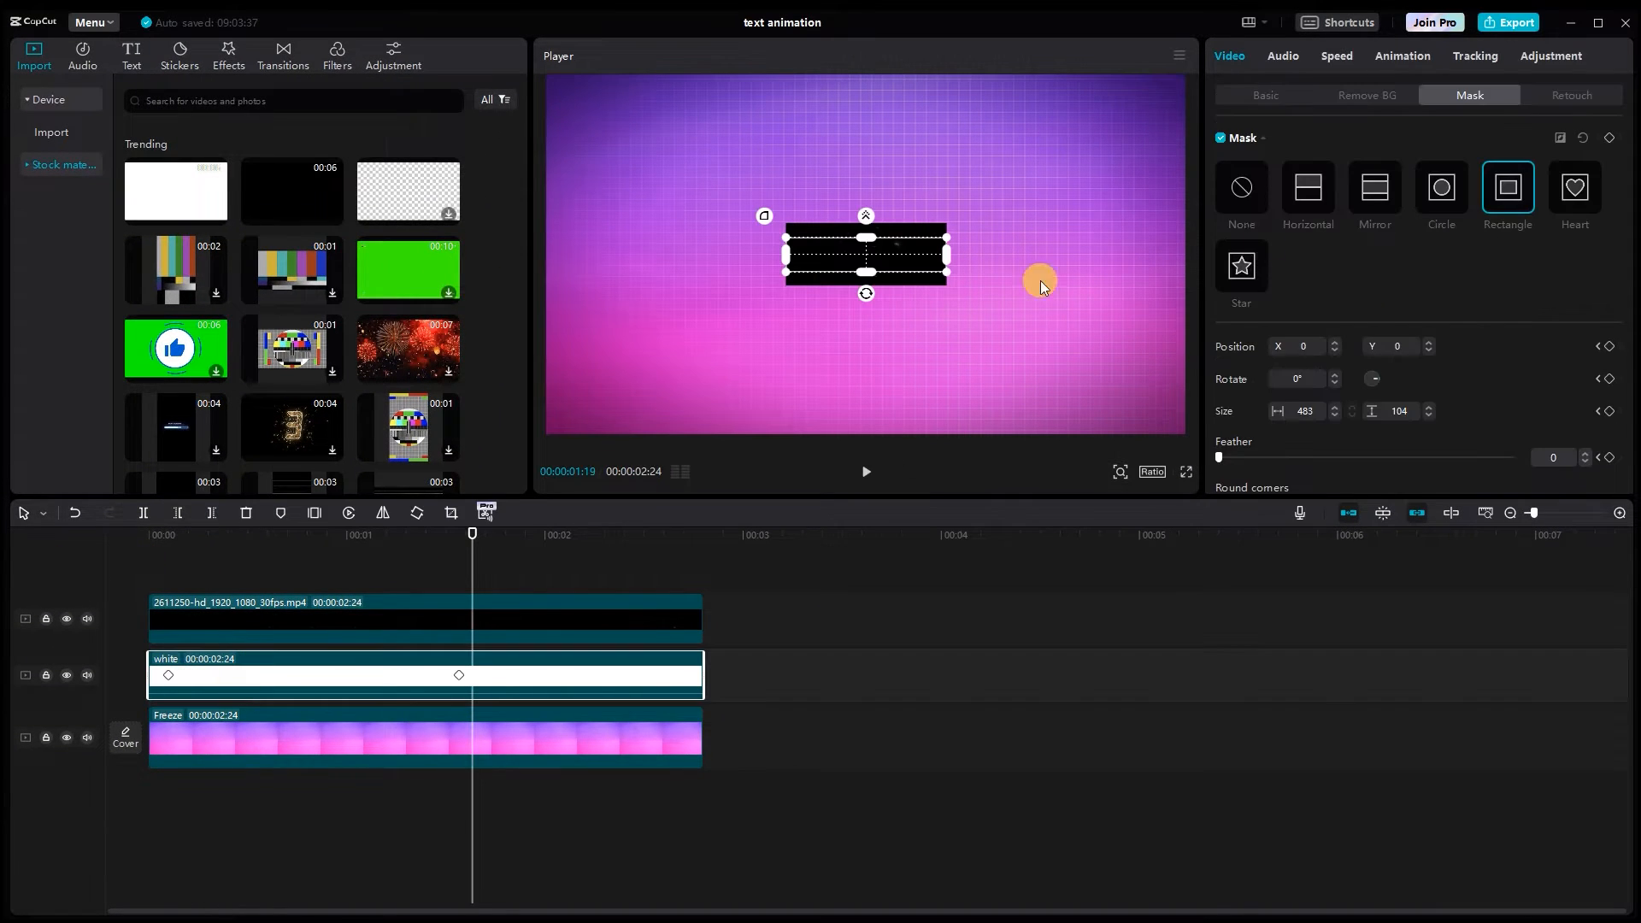
{"action": "left_click", "coordinate": [1257, 94]}
{"action": "left_click_drag", "start_coordinate": [922, 337], "coordinate": [920, 347]}
{"action": "left_click", "coordinate": [81, 576]}
{"action": "left_click", "coordinate": [866, 471]}
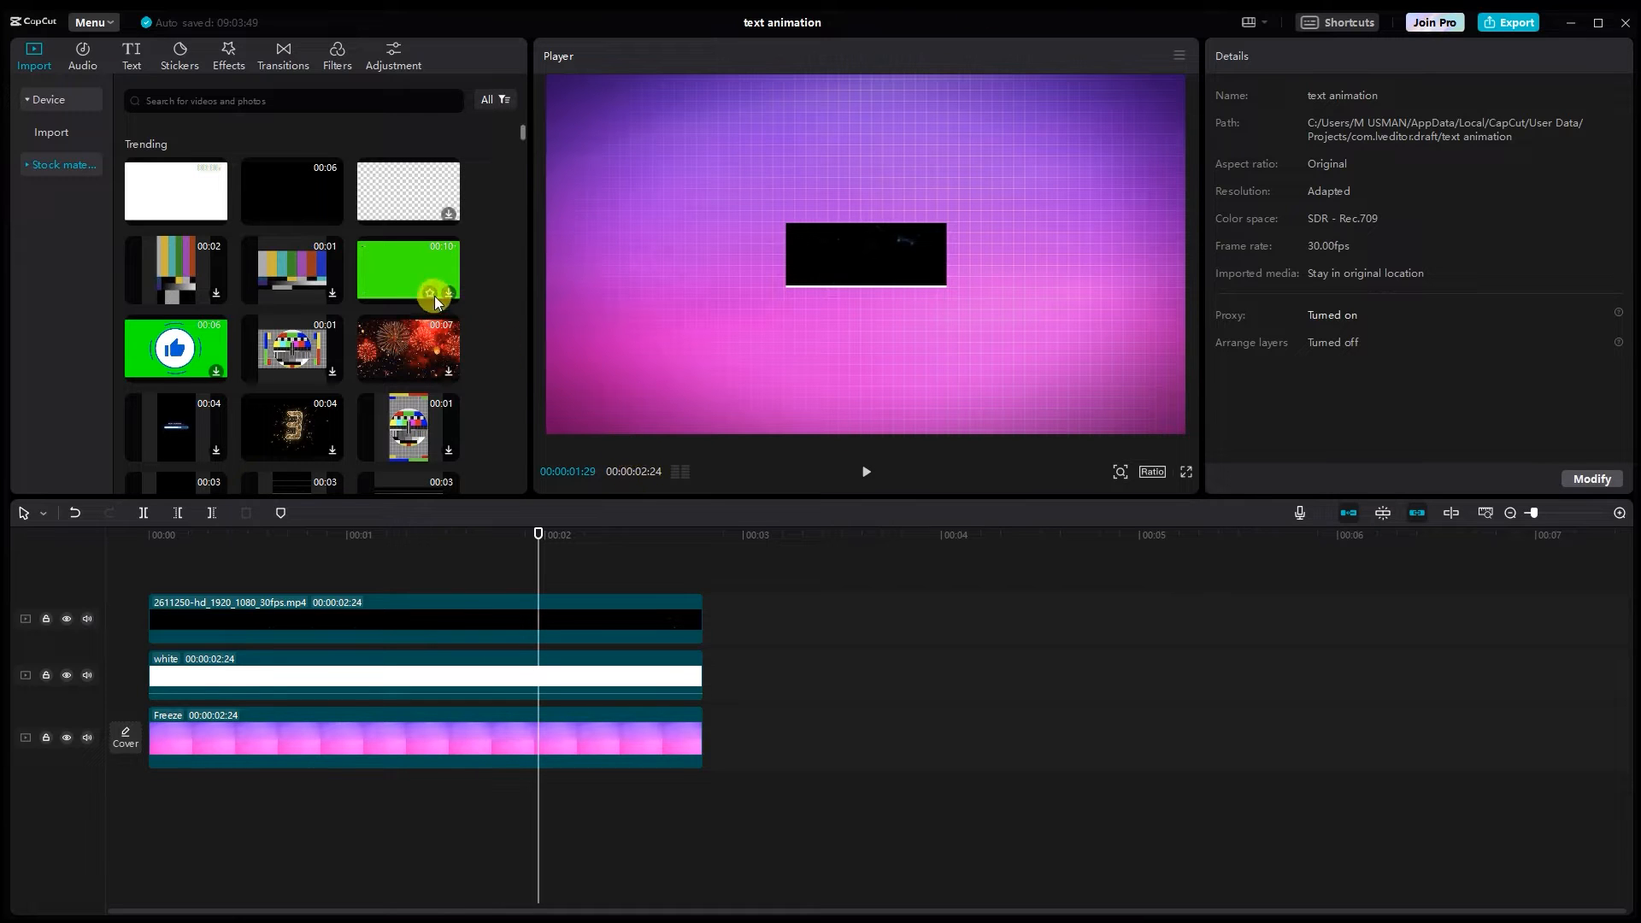
Step: Add the black stock clip to the main track directly after the Freeze clip
{"action": "left_click_drag", "start_coordinate": [288, 193], "coordinate": [733, 700]}
{"action": "left_click", "coordinate": [789, 684]}
{"action": "left_click", "coordinate": [807, 714]}
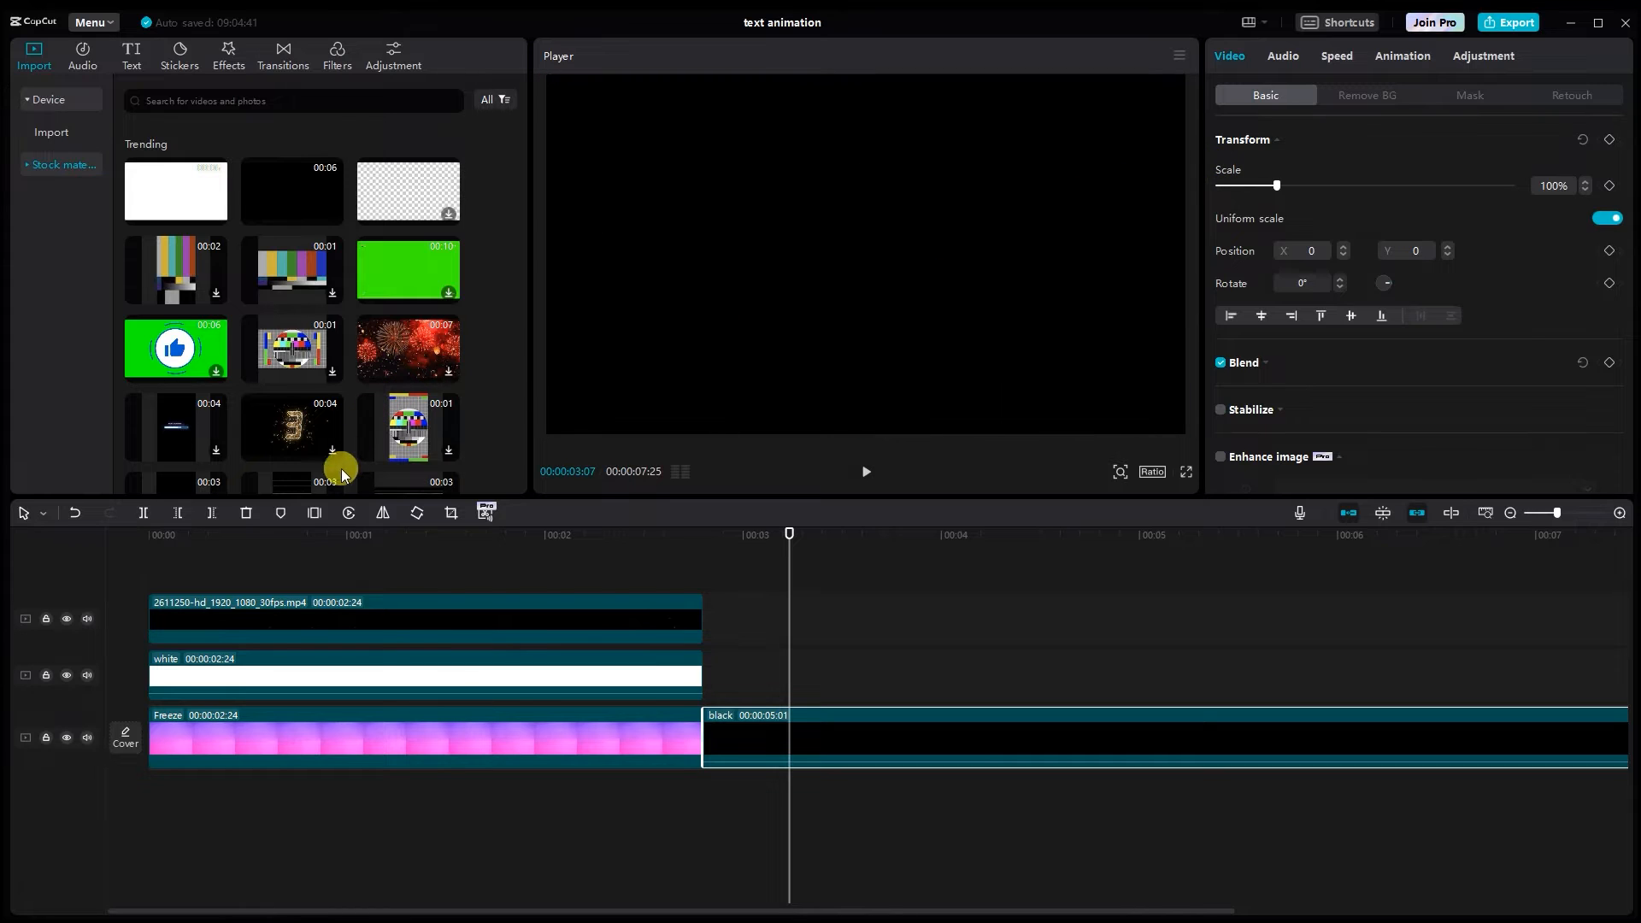
Step: Set the added black stock clip's canvas to a solid color using the custom red F21B1B
{"action": "scroll", "coordinate": [1334, 385], "scroll_direction": "down", "scroll_amount": 5}
{"action": "left_click", "coordinate": [1265, 453]}
{"action": "scroll", "coordinate": [1290, 462], "scroll_direction": "down", "scroll_amount": 1}
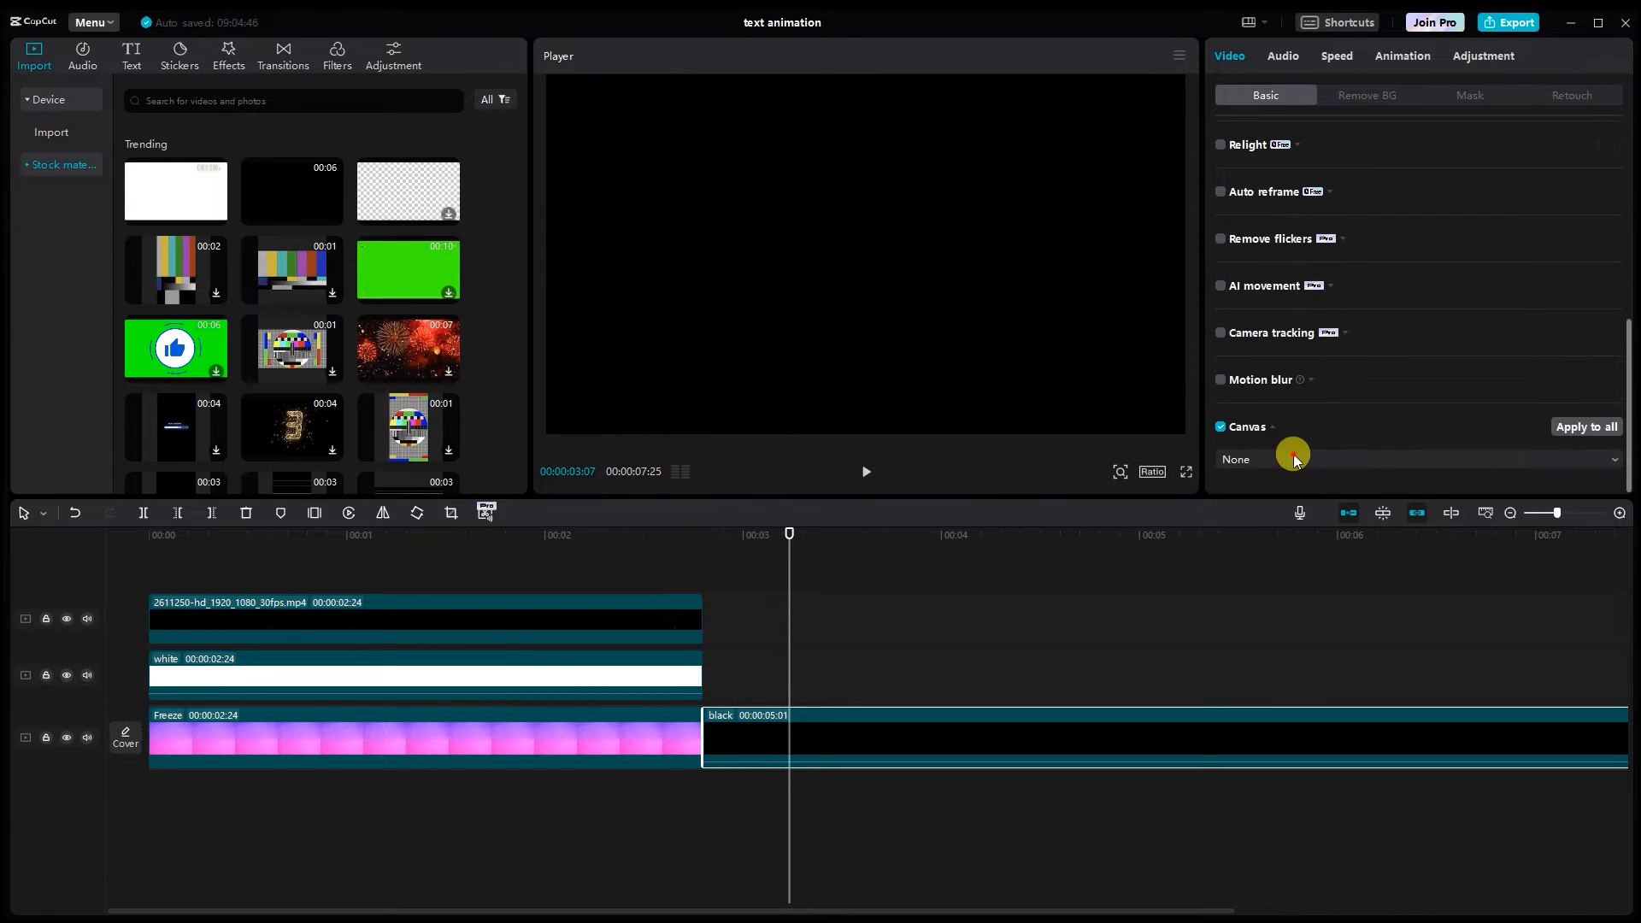
{"action": "left_click", "coordinate": [1290, 460]}
{"action": "left_click", "coordinate": [1298, 538]}
{"action": "scroll", "coordinate": [1317, 463], "scroll_direction": "down", "scroll_amount": 1}
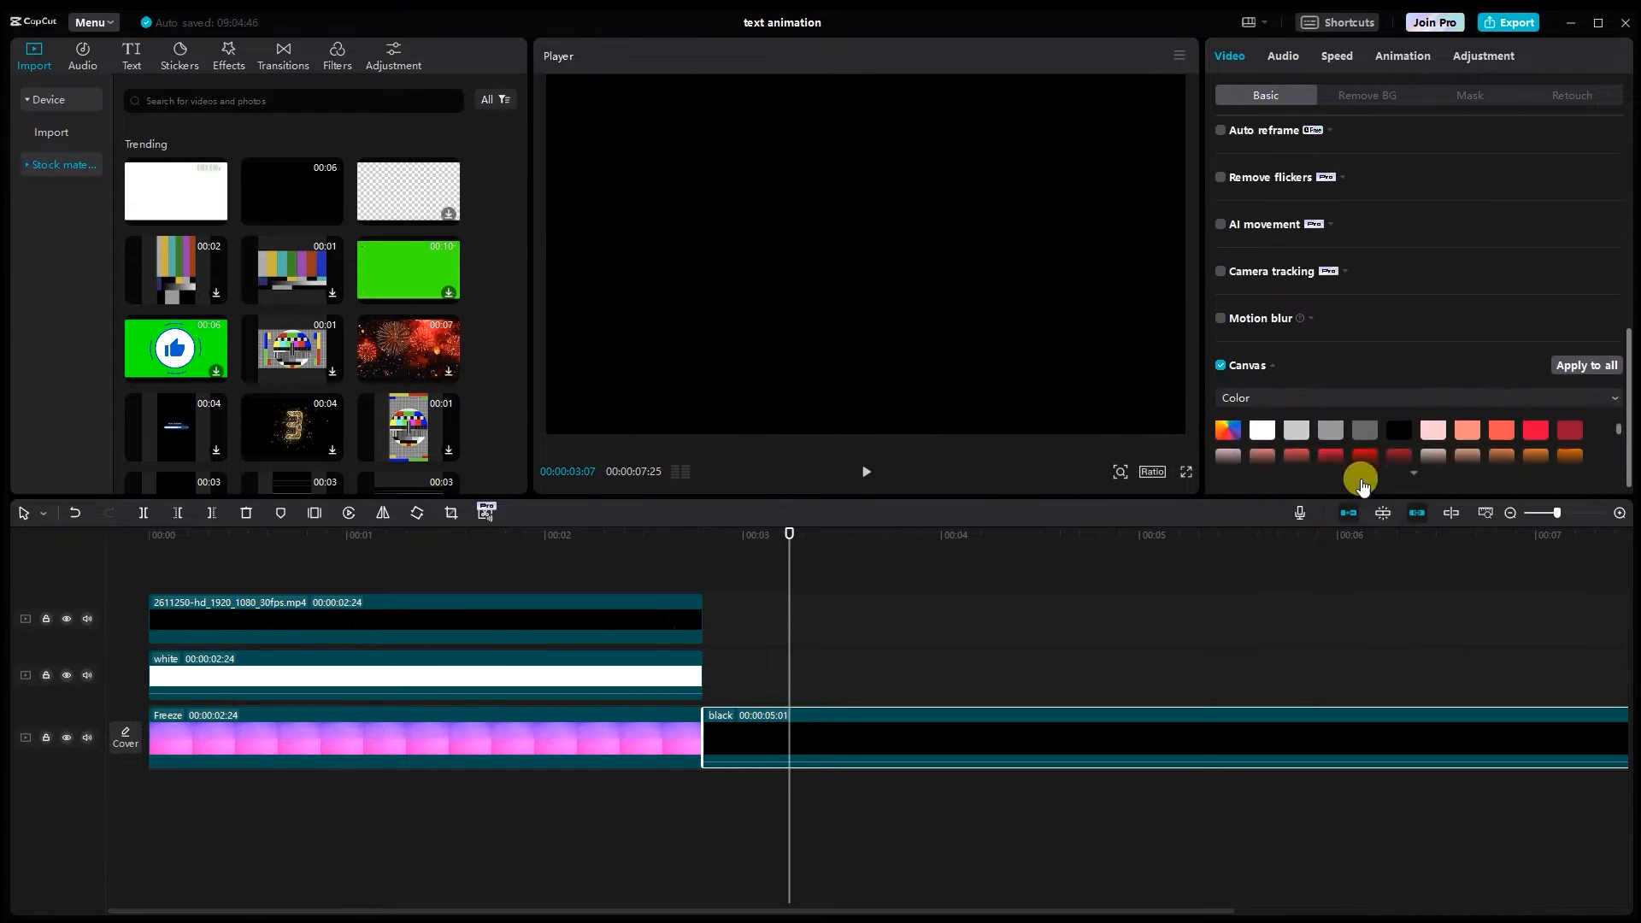
{"action": "left_click", "coordinate": [1412, 481]}
{"action": "scroll", "coordinate": [1422, 475], "scroll_direction": "down", "scroll_amount": 4}
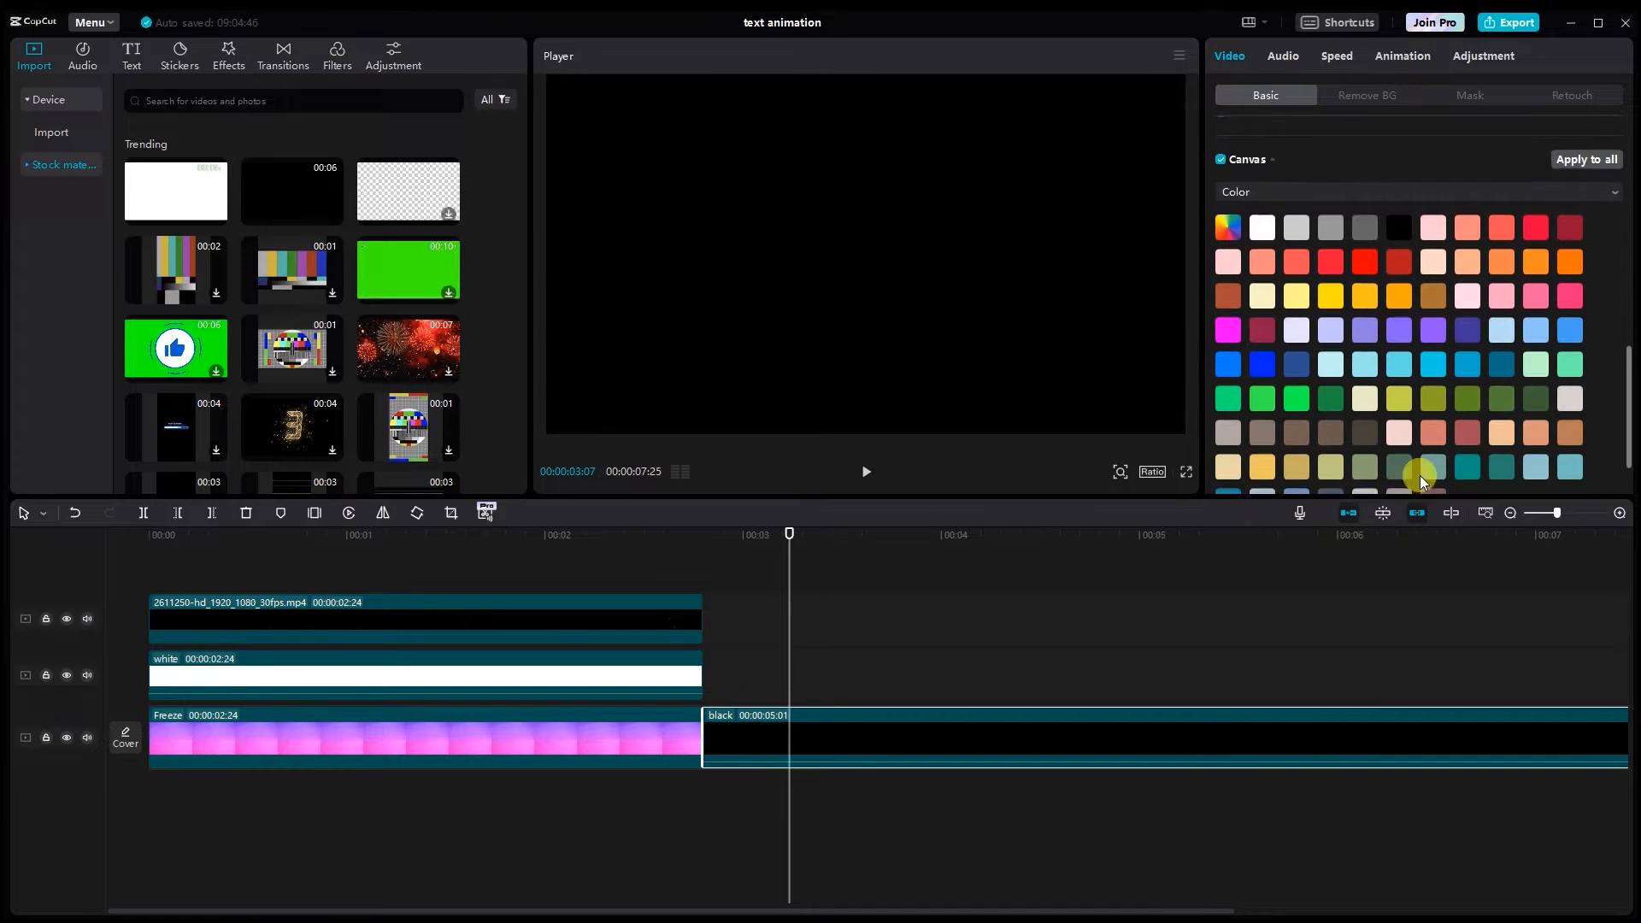
{"action": "left_click", "coordinate": [1368, 188]}
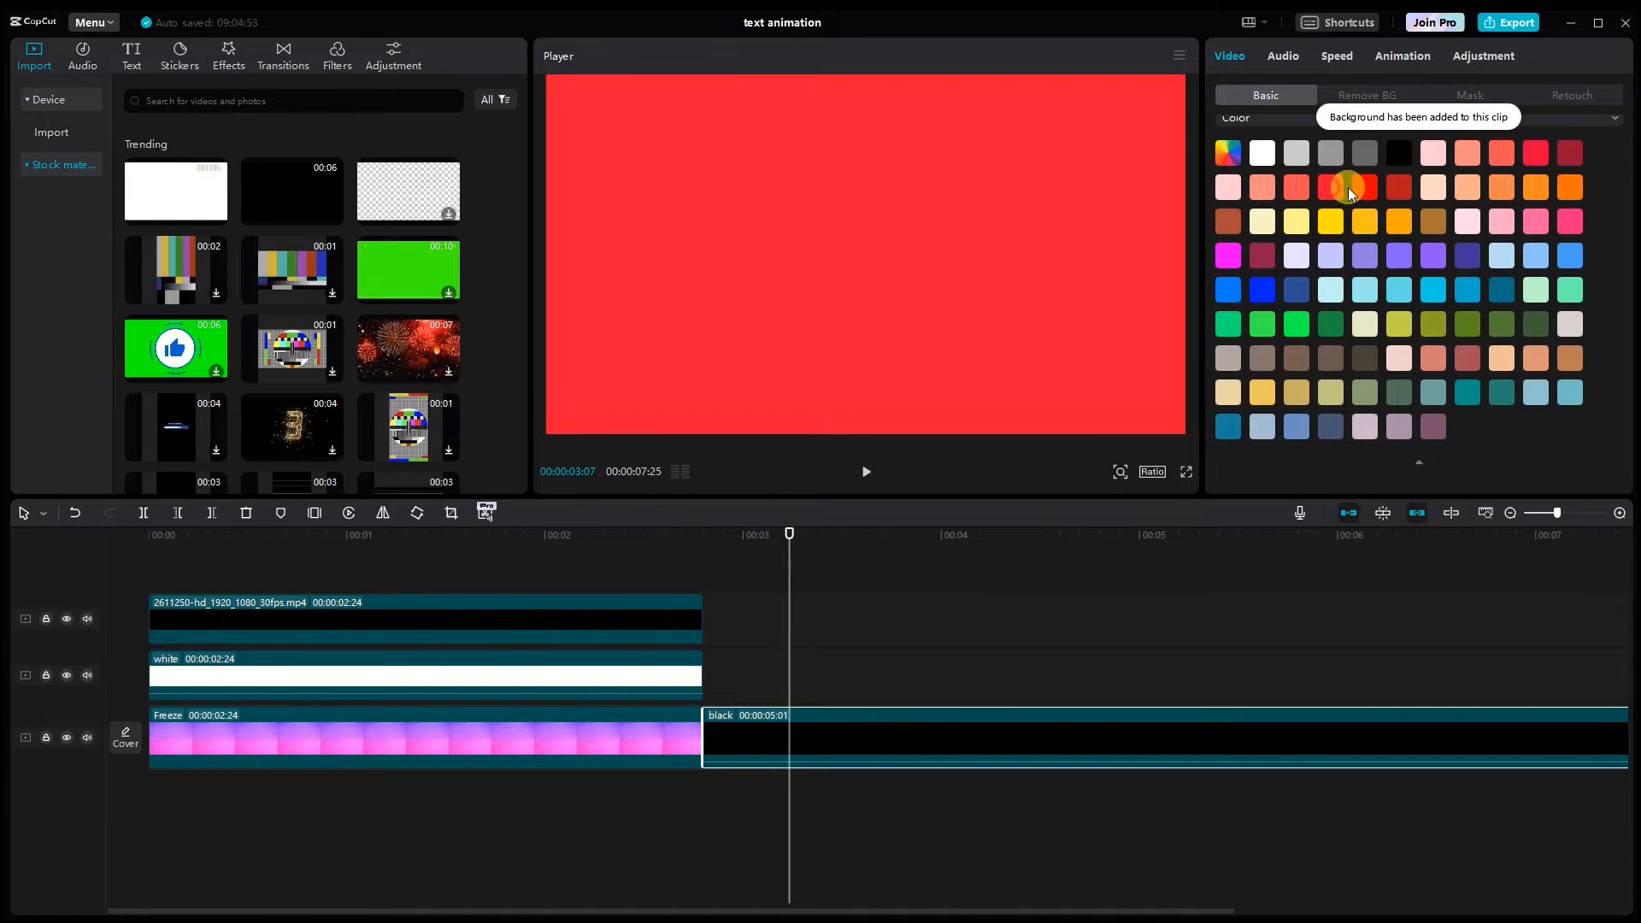
{"action": "left_click", "coordinate": [1228, 154]}
{"action": "left_click_drag", "start_coordinate": [1316, 203], "coordinate": [1306, 194]}
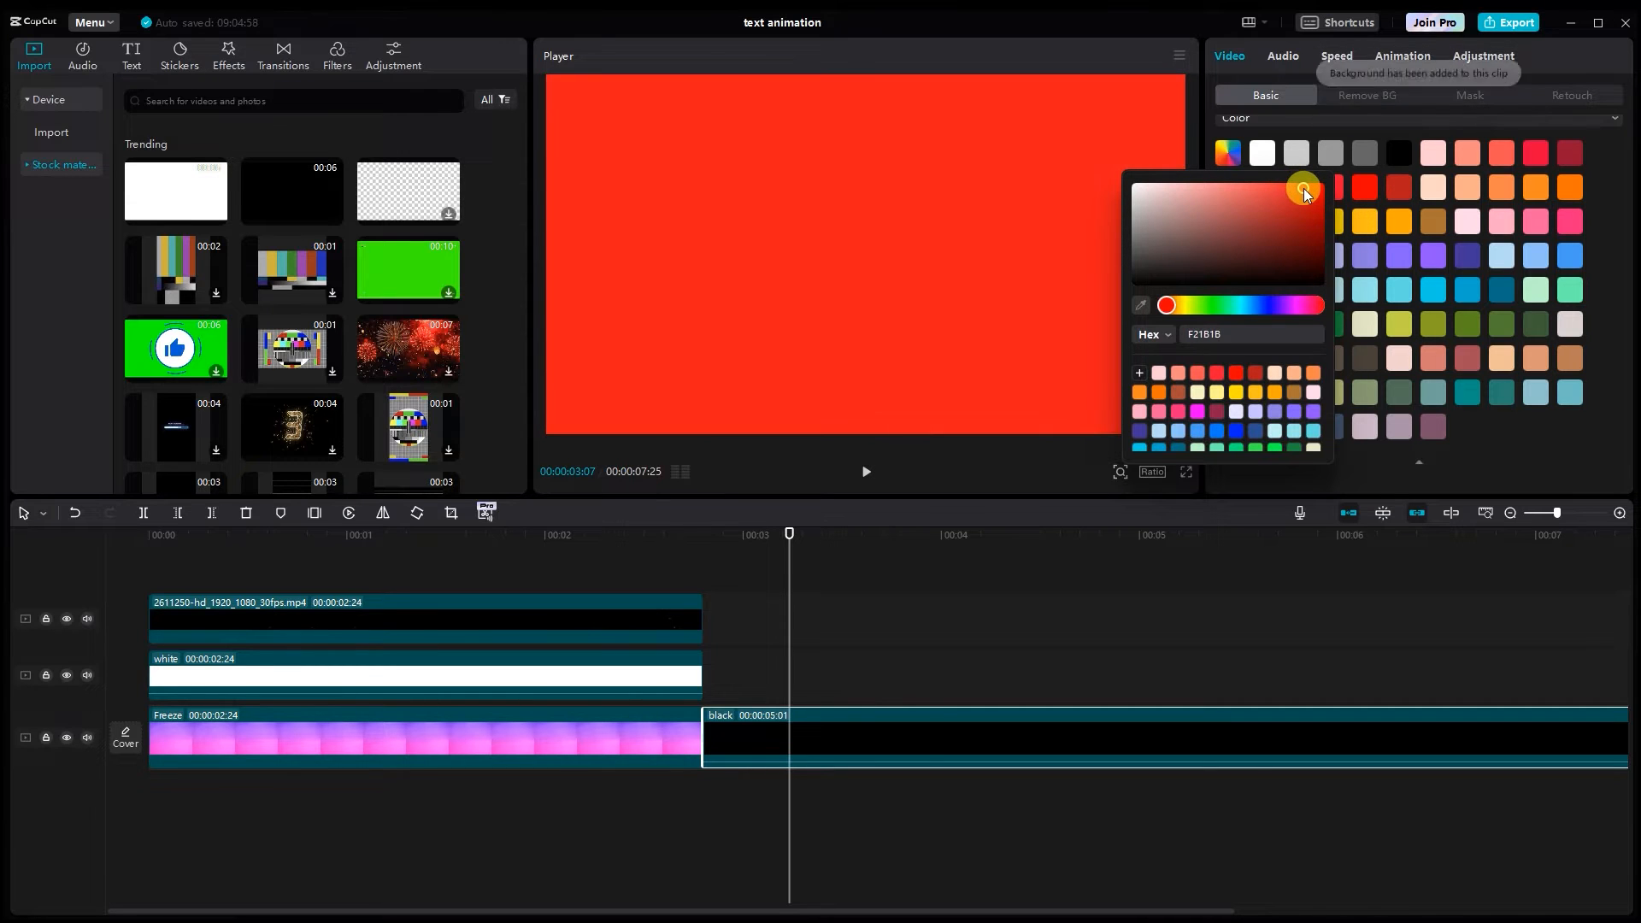
{"action": "left_click", "coordinate": [1469, 434]}
Step: Convert the red-canvas clip on the main track into a compound clip
{"action": "right_click", "coordinate": [1013, 723]}
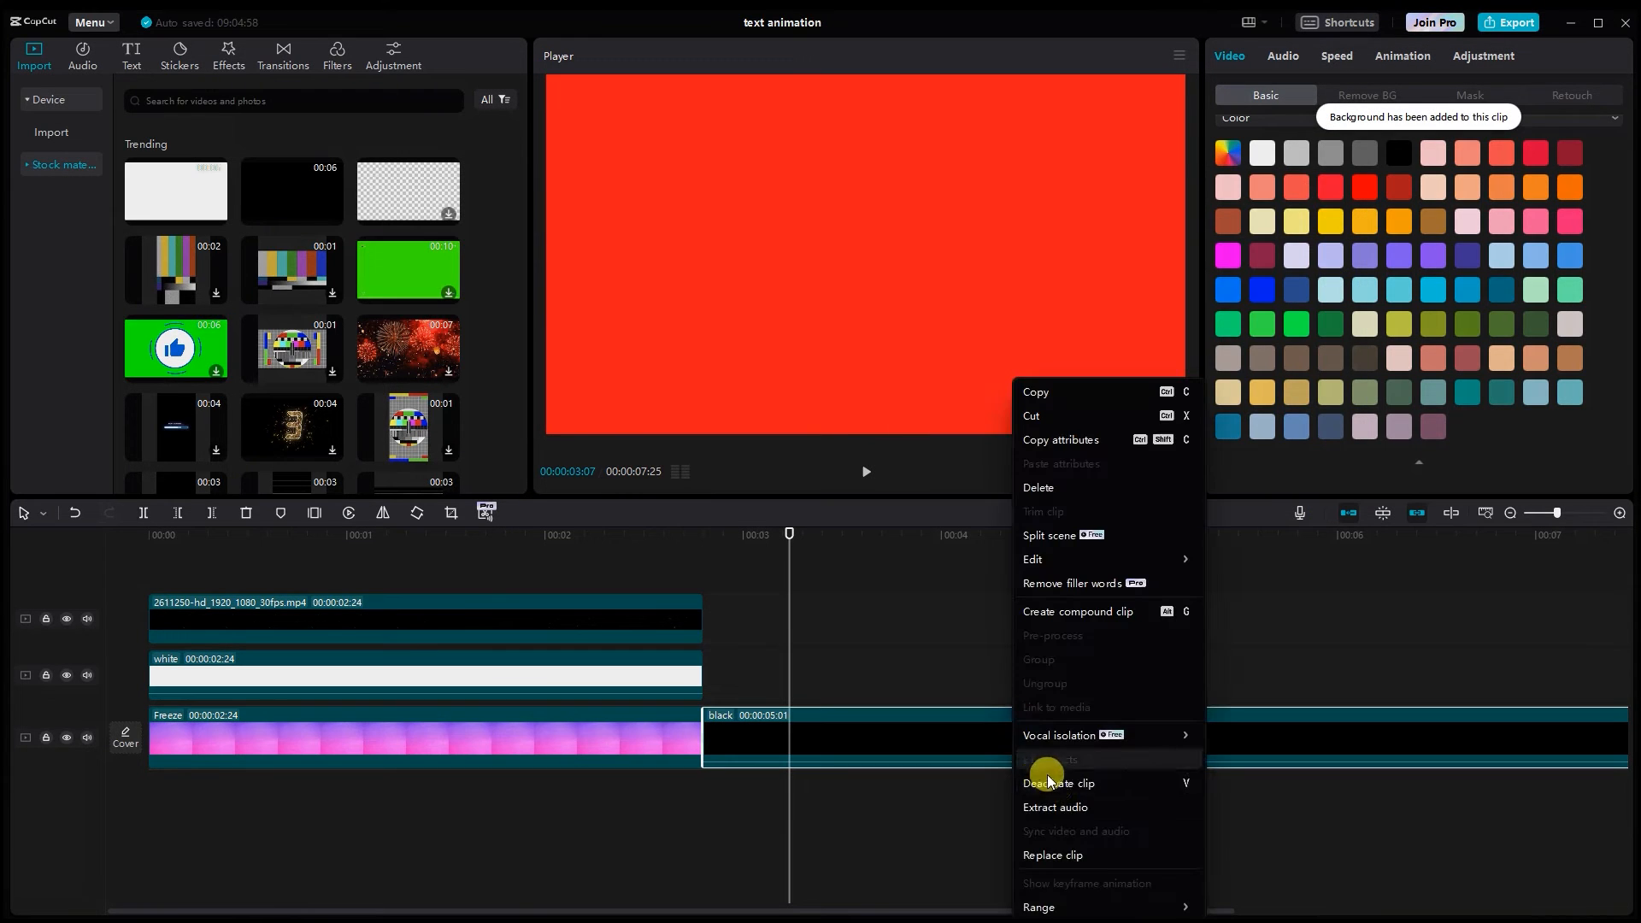
{"action": "left_click", "coordinate": [1090, 612]}
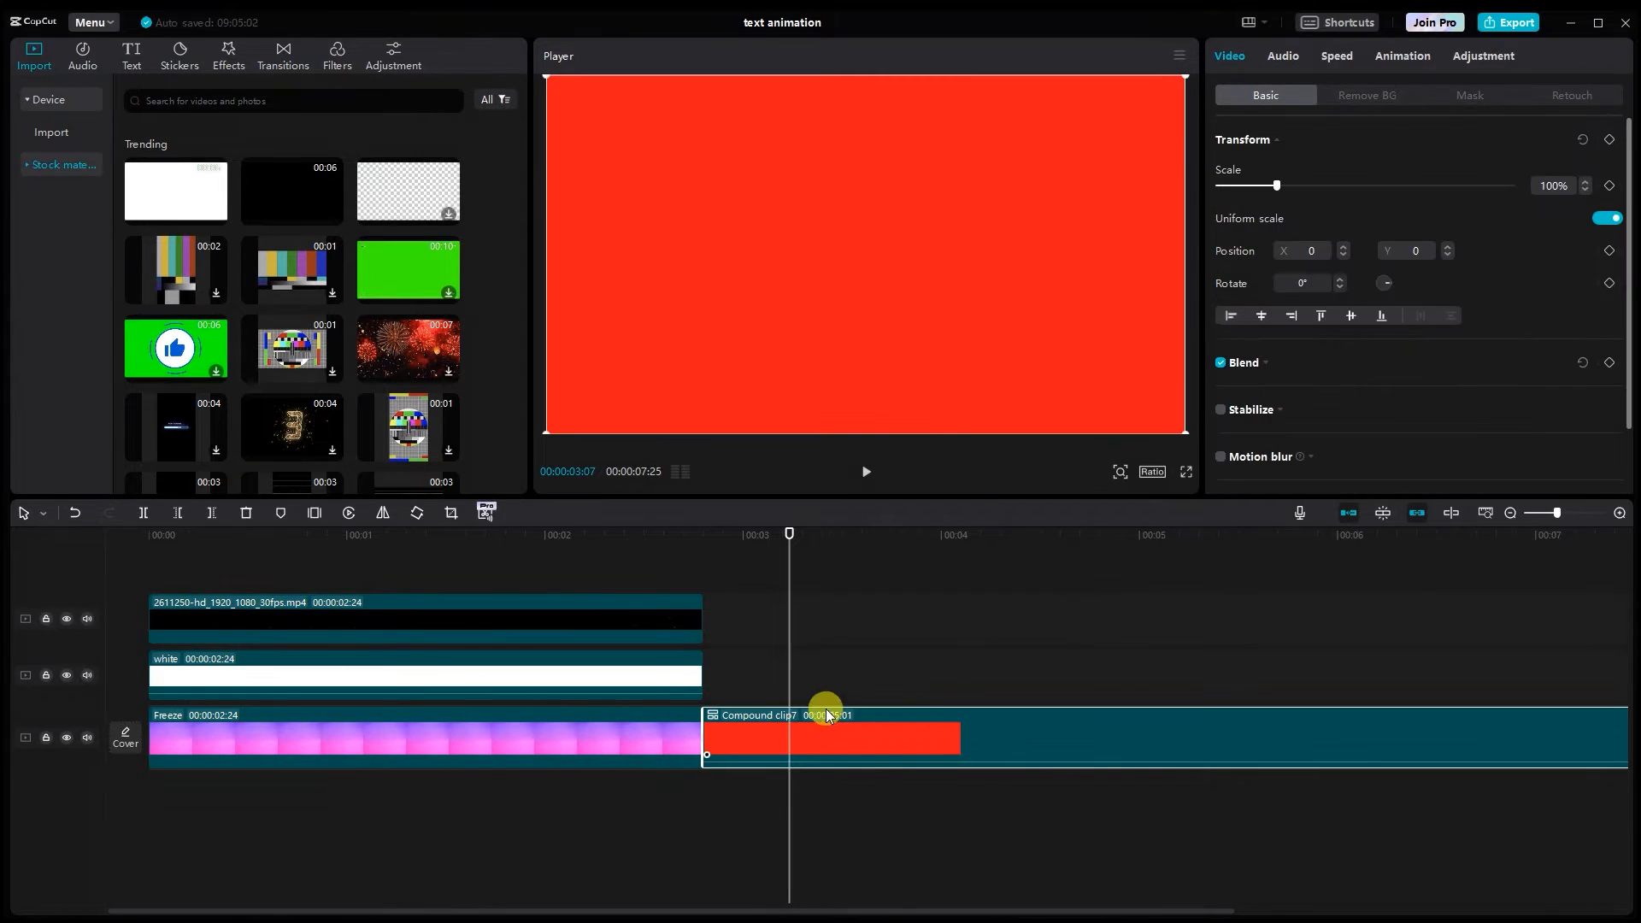
Step: Move the red compound clip to a new track above all others at the start and trim it to 00:00:02:24
{"action": "left_click_drag", "start_coordinate": [829, 736], "coordinate": [400, 582]}
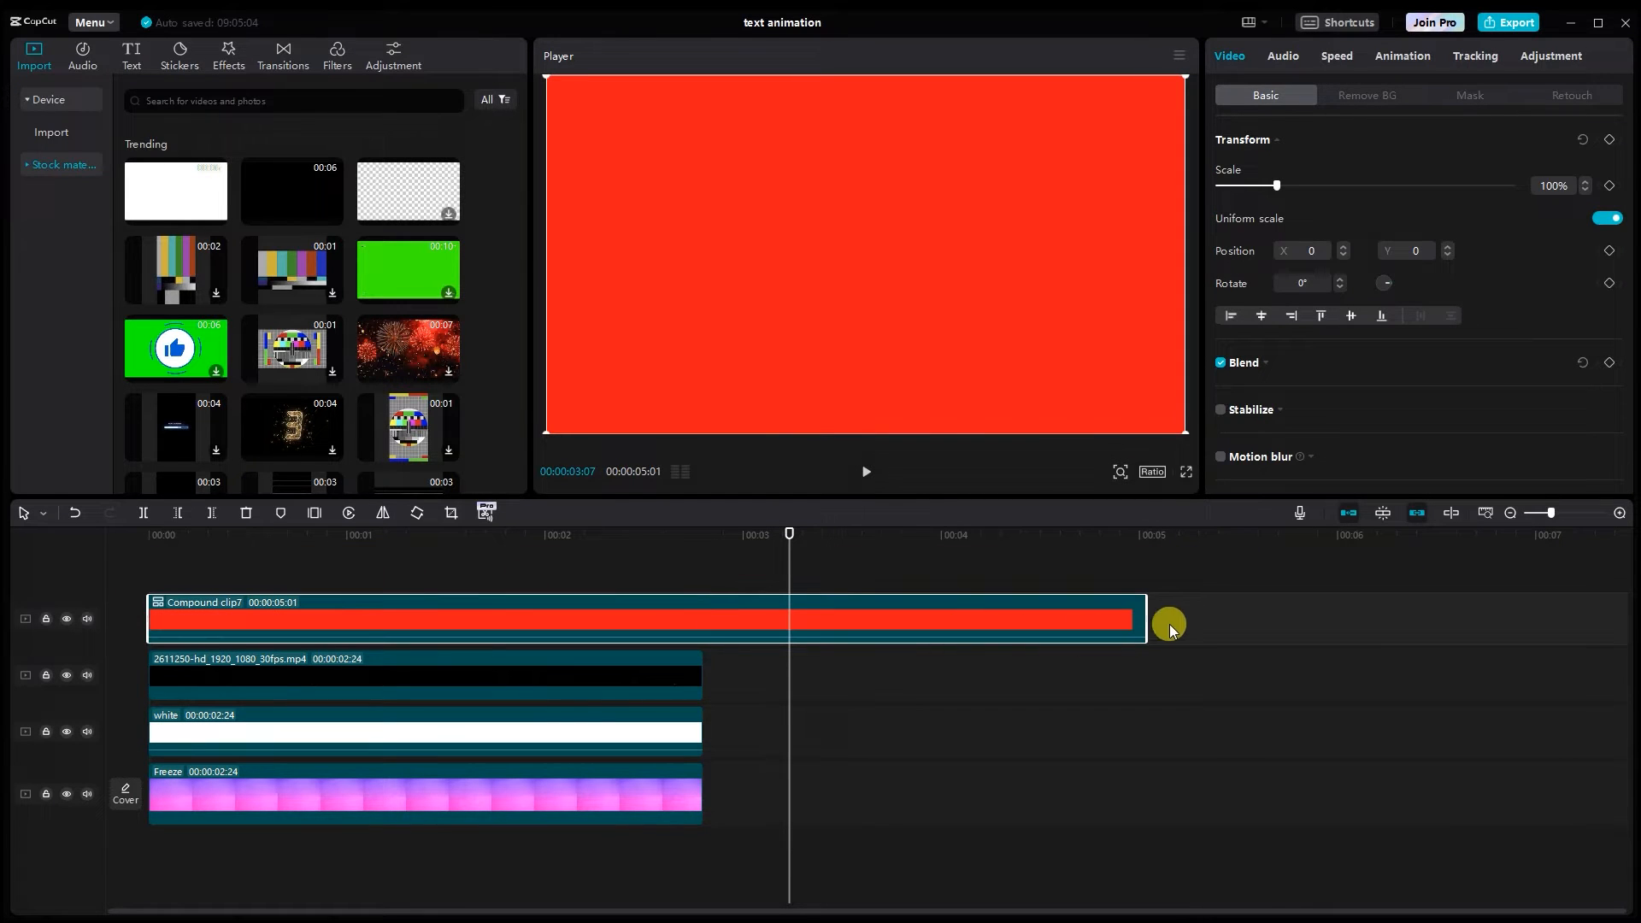
{"action": "left_click_drag", "start_coordinate": [1148, 614], "coordinate": [697, 623]}
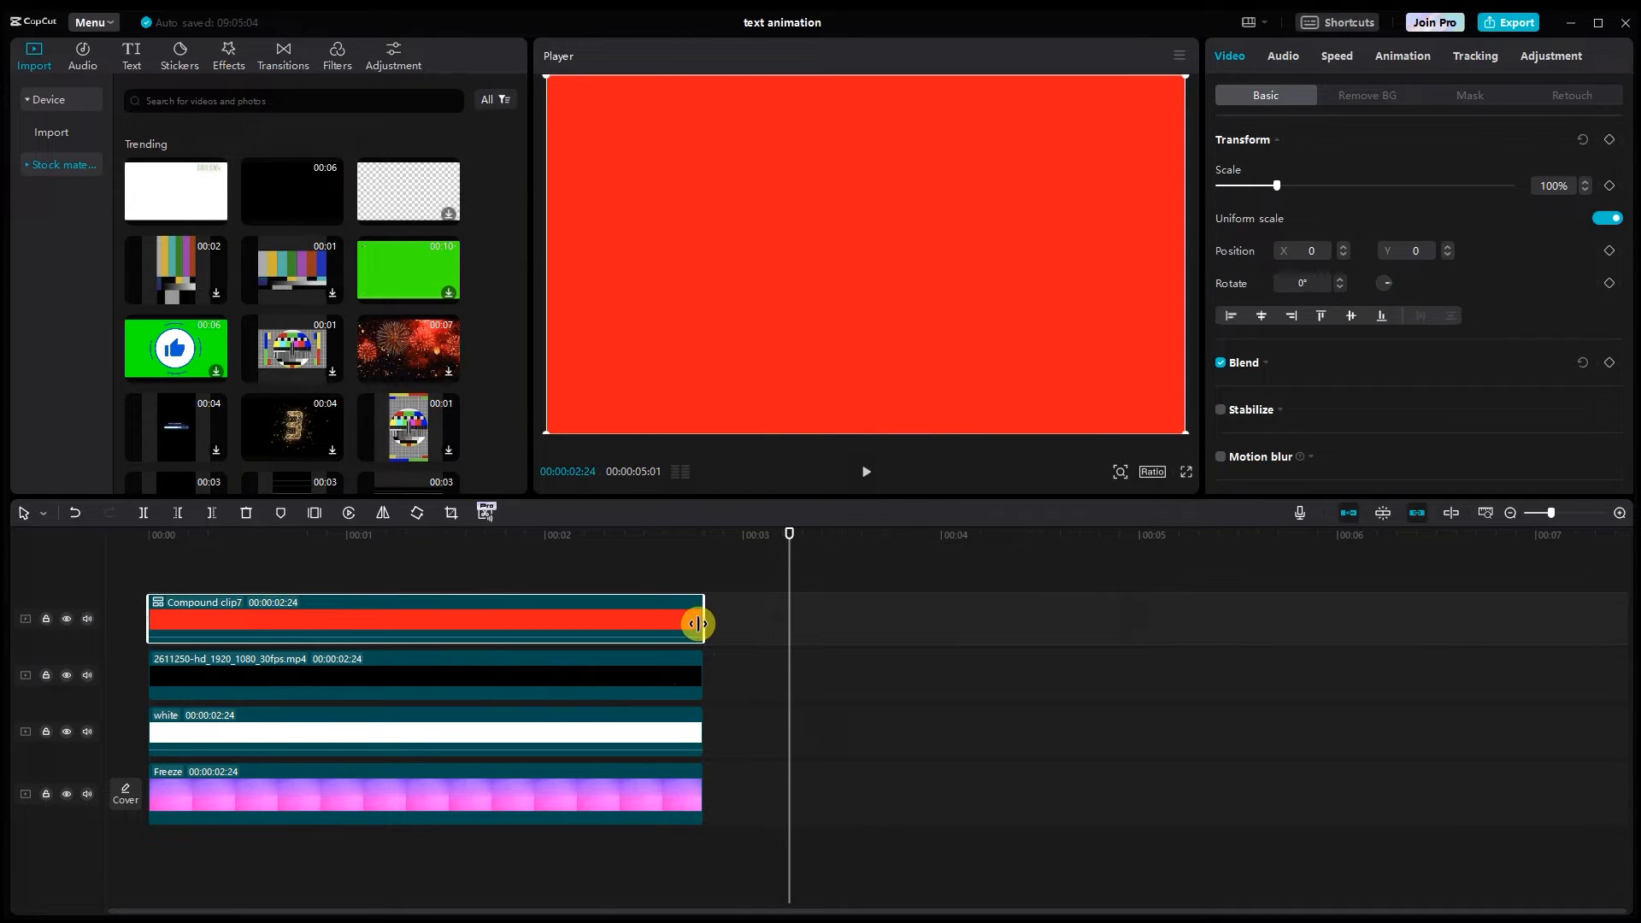
{"action": "left_click", "coordinate": [675, 576]}
Step: Apply a rectangle mask to the red compound clip and shrink it to a narrow vertical strip of about 26 × 186
{"action": "left_click", "coordinate": [407, 605]}
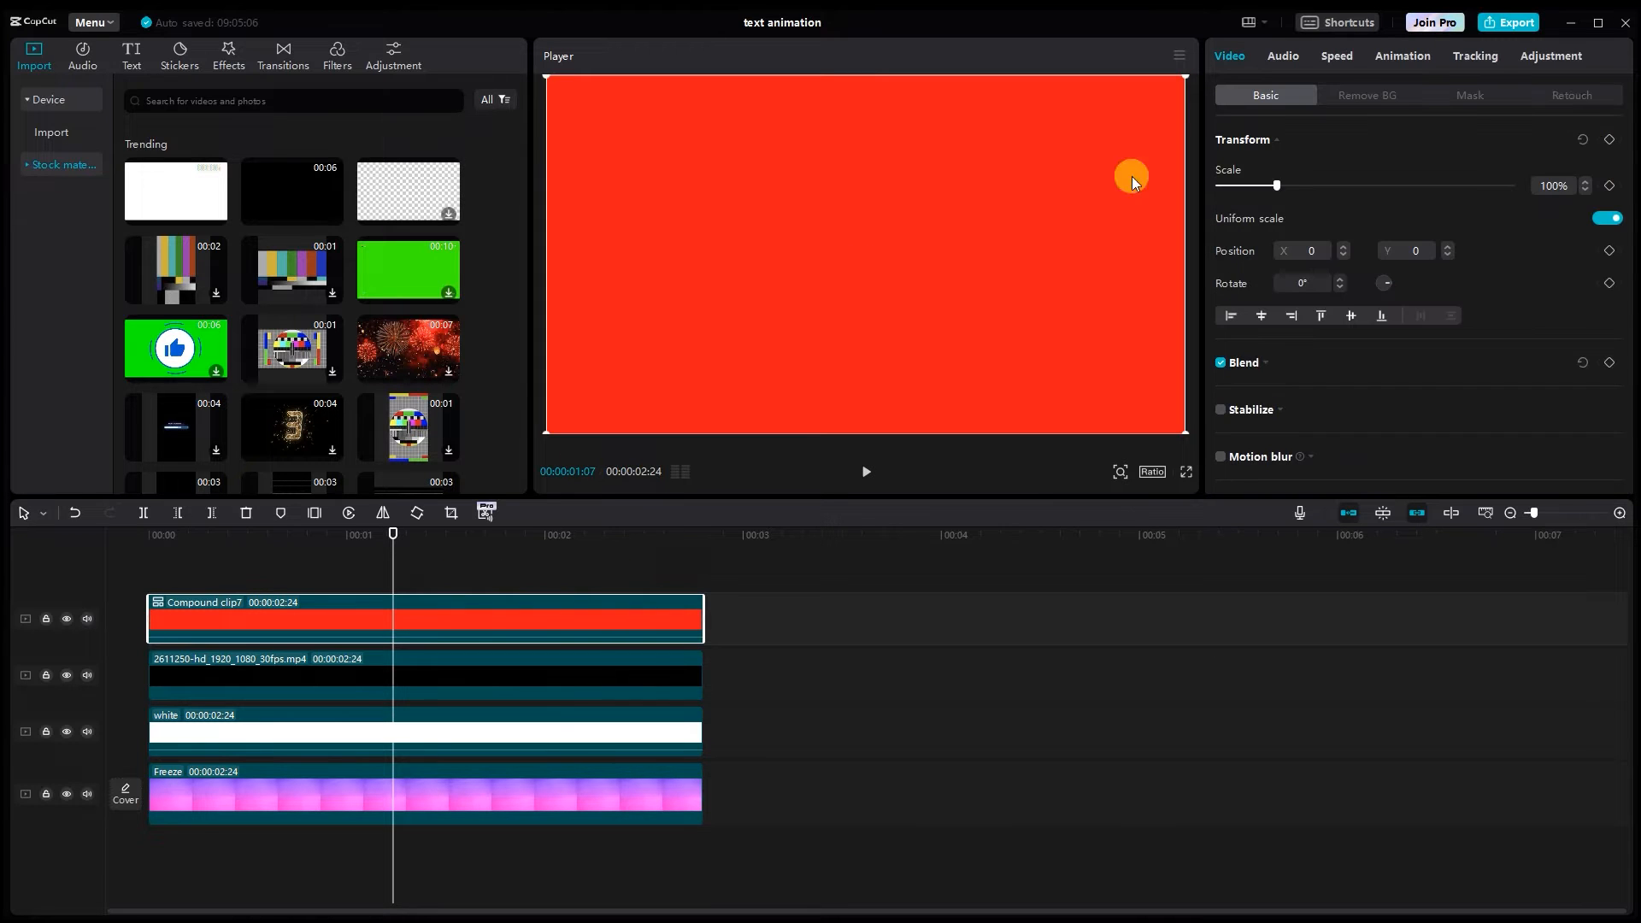
{"action": "left_click", "coordinate": [1464, 97]}
{"action": "left_click", "coordinate": [1509, 192]}
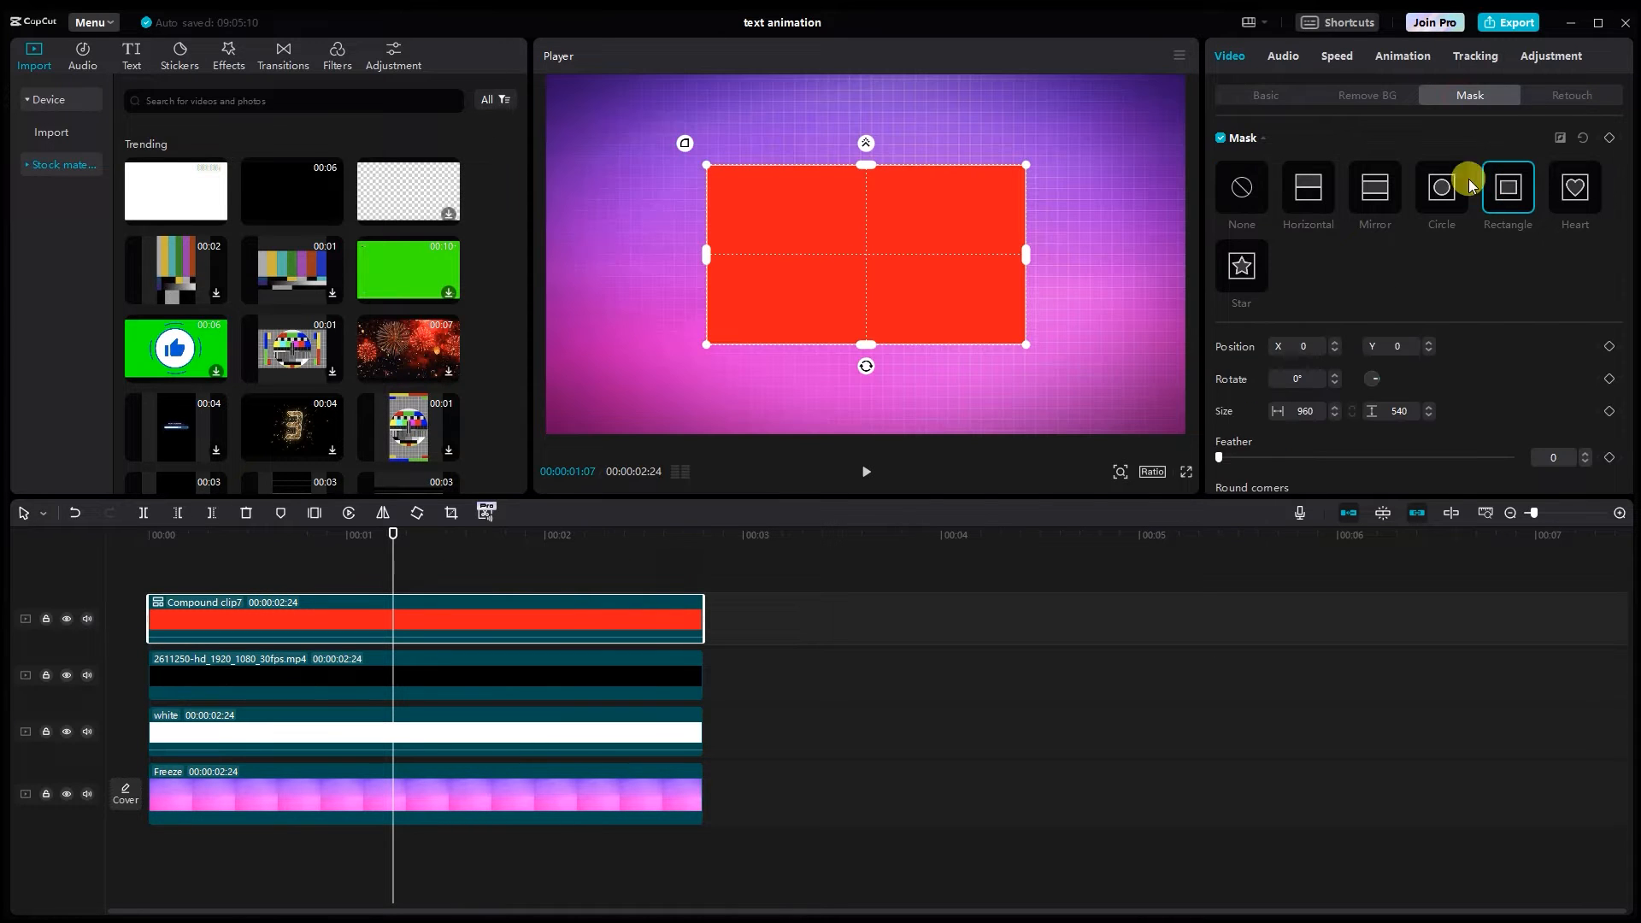
{"action": "left_click_drag", "start_coordinate": [850, 178], "coordinate": [869, 229]}
{"action": "left_click_drag", "start_coordinate": [1028, 256], "coordinate": [877, 254]}
Step: Add a mask keyframe to the red compound clip at 00:00:00:23, midway between the black clip's two keyframes
{"action": "left_click_drag", "start_coordinate": [394, 557], "coordinate": [473, 572]}
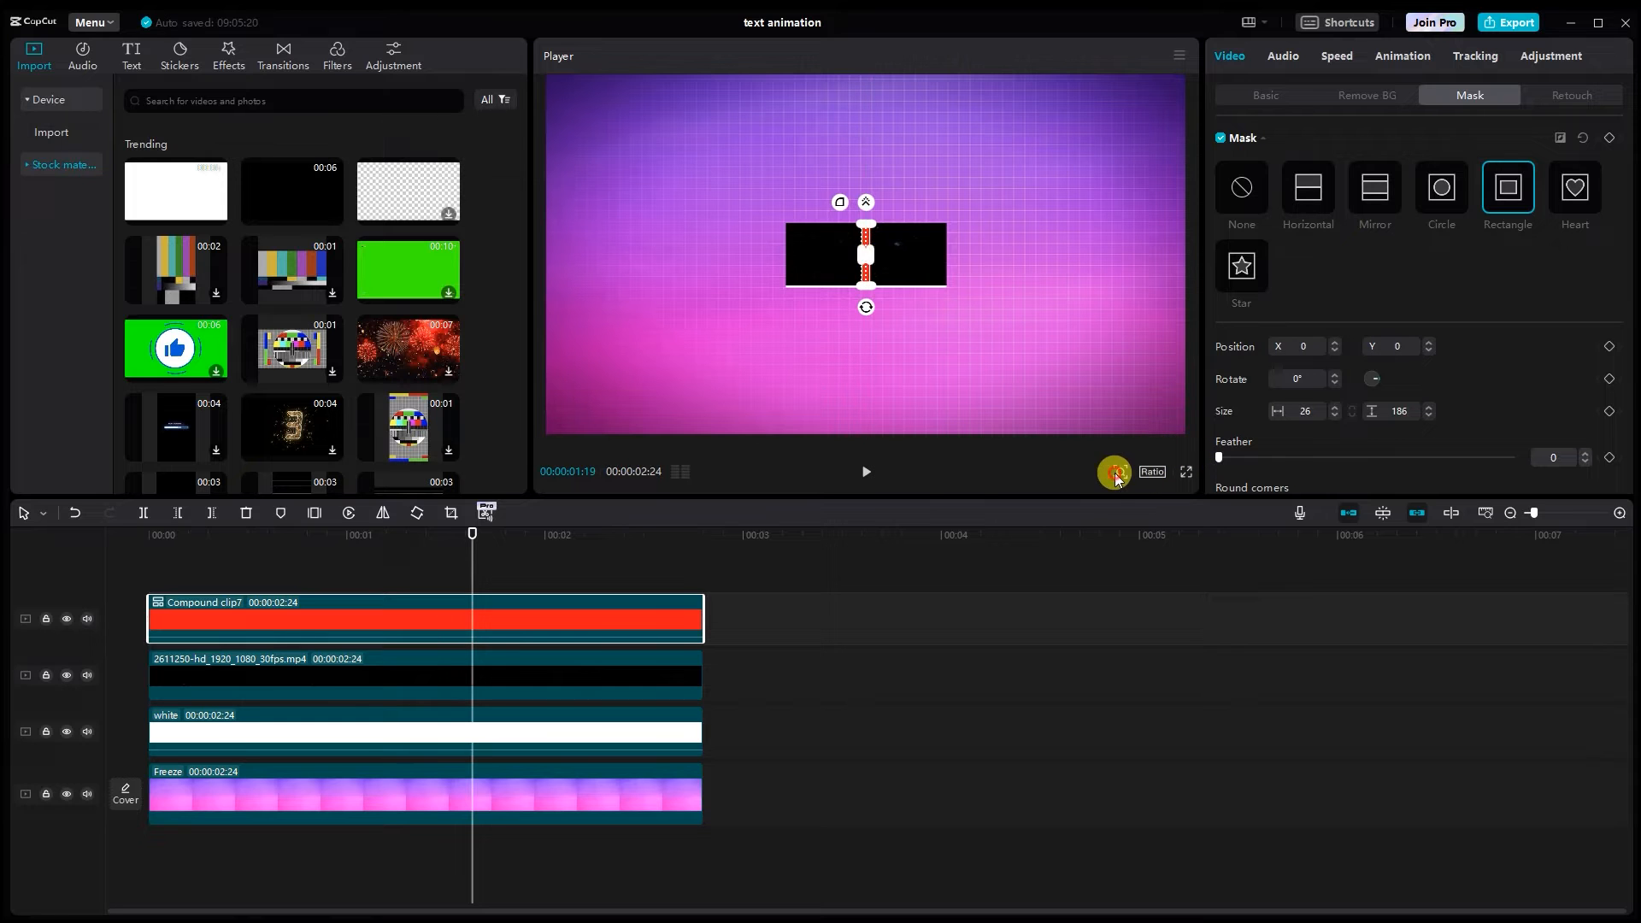
{"action": "left_click_drag", "start_coordinate": [1090, 501], "coordinate": [1106, 501]}
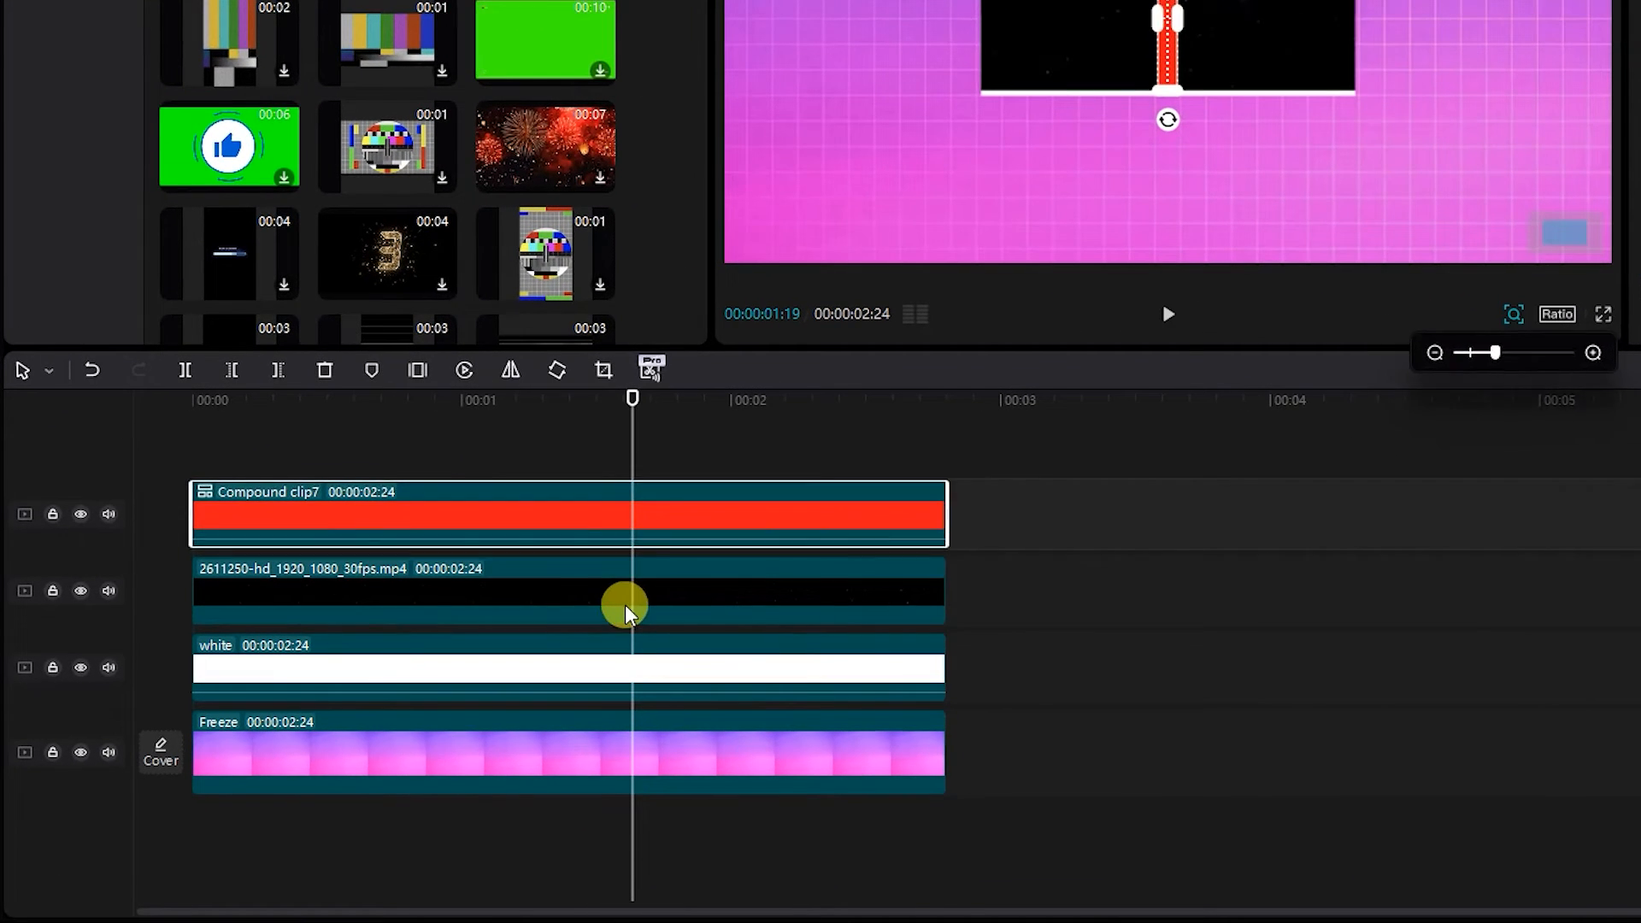
{"action": "left_click", "coordinate": [471, 676]}
{"action": "left_click_drag", "start_coordinate": [597, 454], "coordinate": [570, 477]}
{"action": "left_click", "coordinate": [401, 472]}
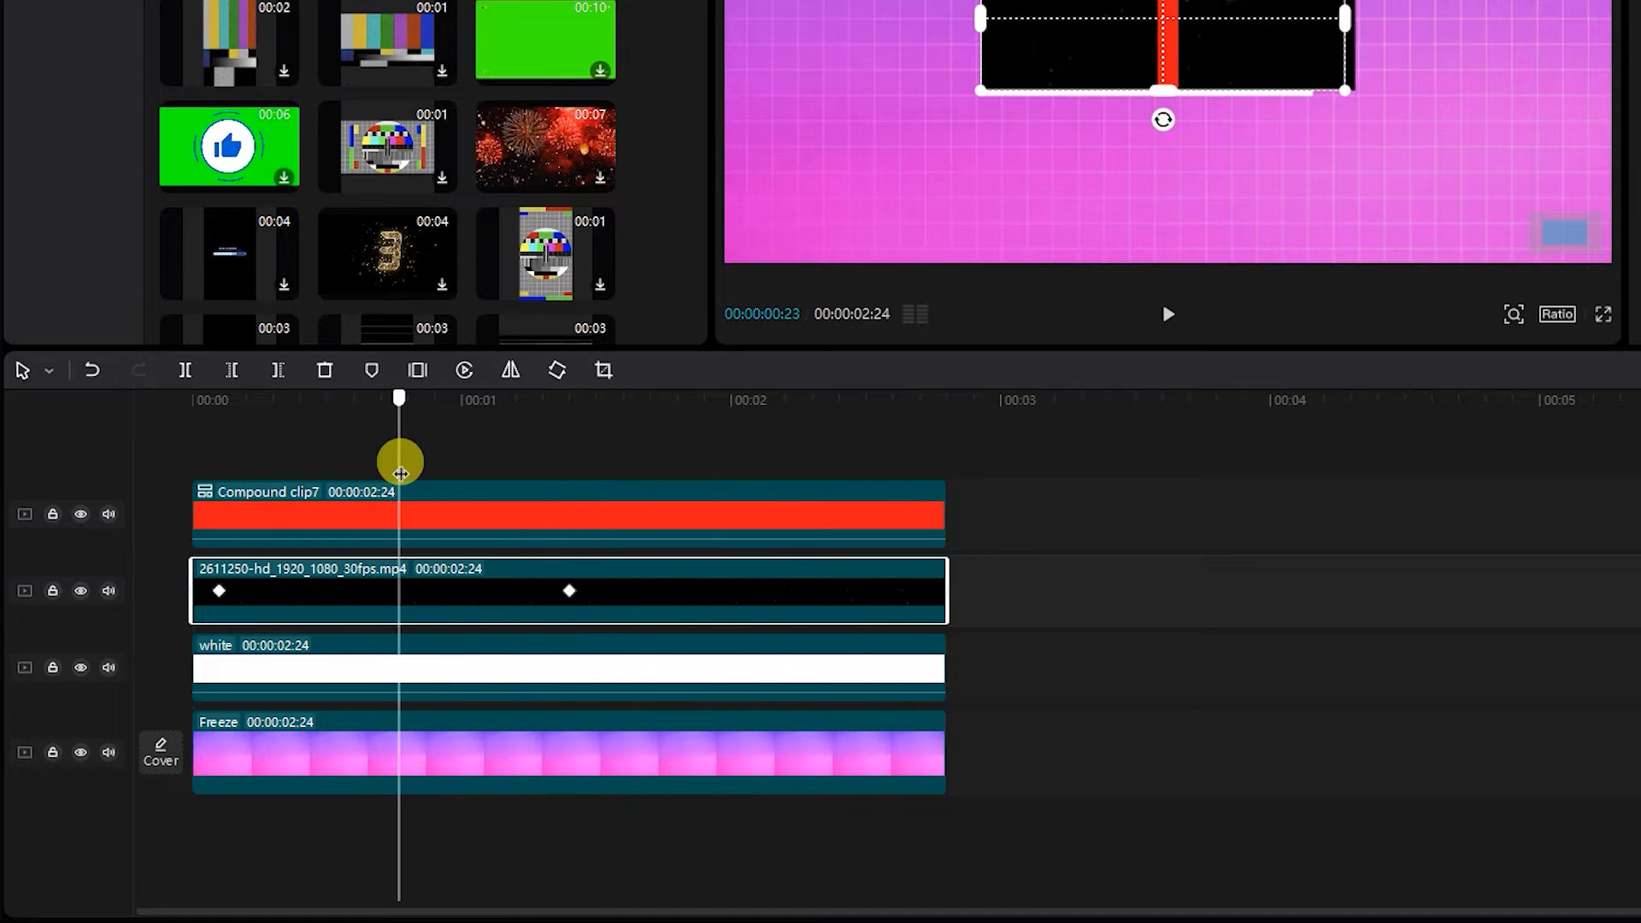
{"action": "left_click", "coordinate": [432, 511]}
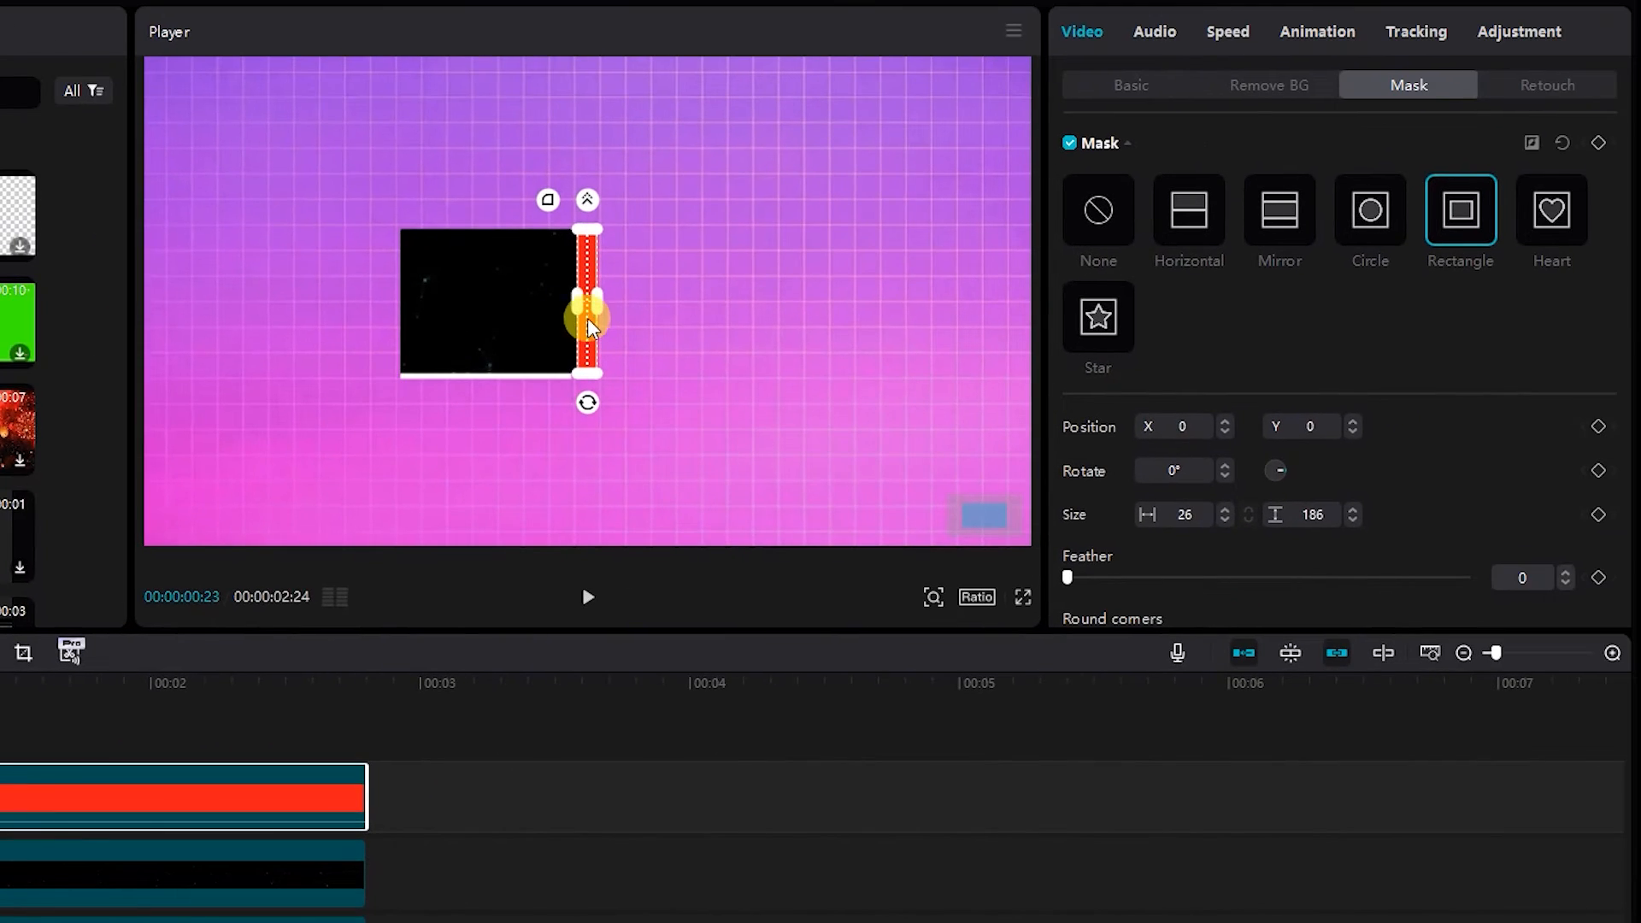
{"action": "left_click", "coordinate": [1599, 142]}
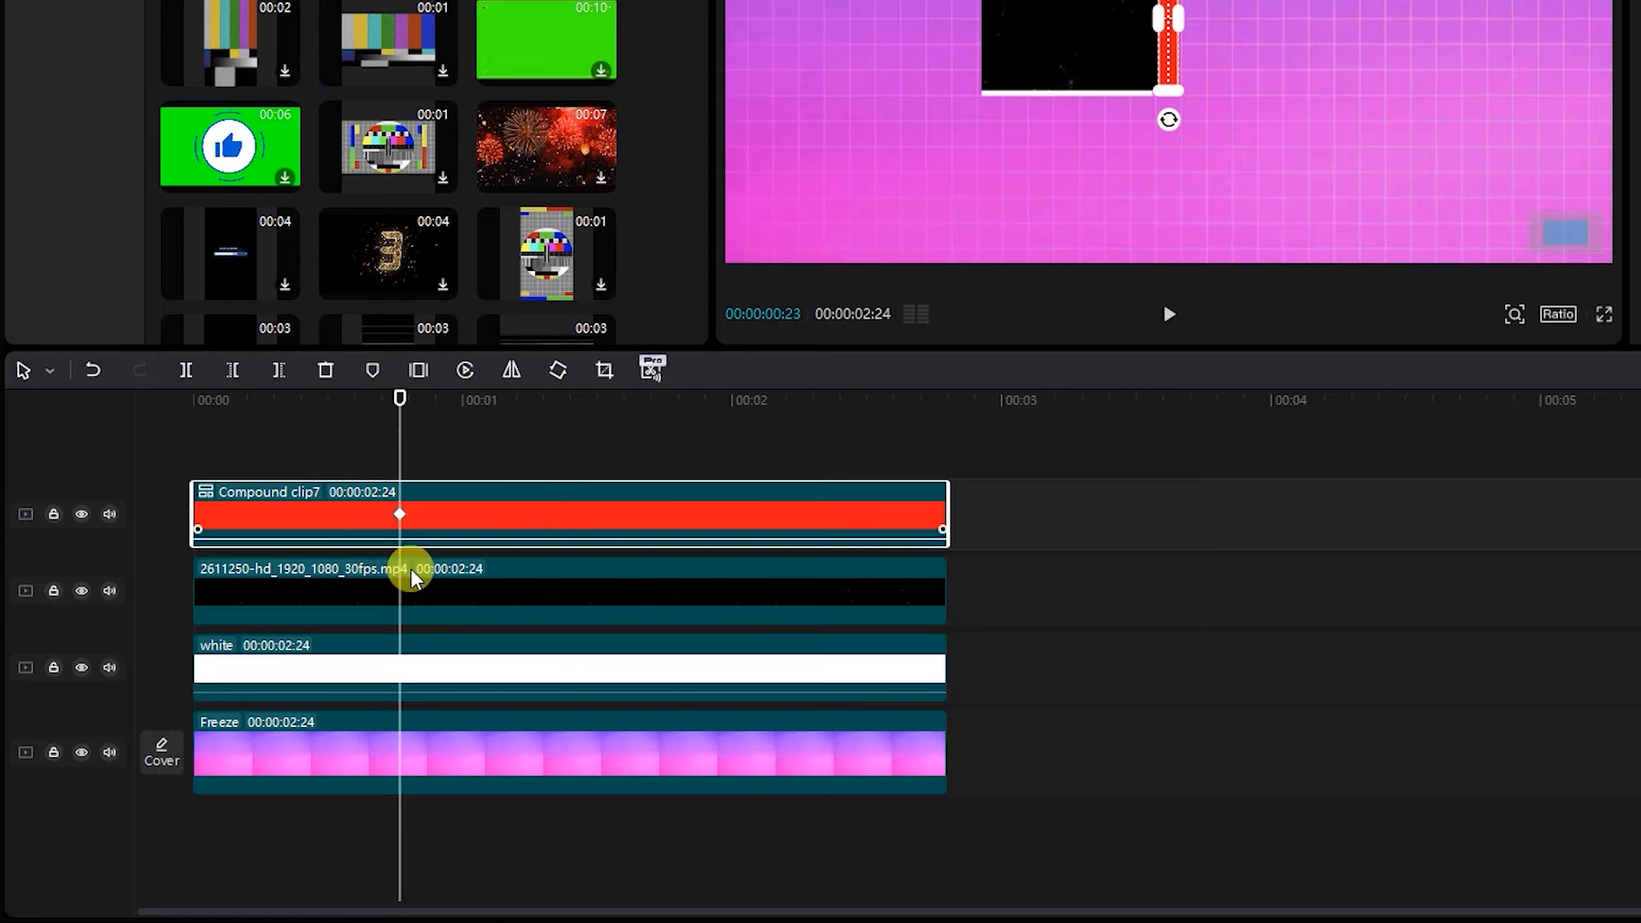
Step: At 00:00:00:05, move the red strip's mask to the left edge of the black box and narrow it
{"action": "left_click", "coordinate": [411, 578]}
{"action": "left_click_drag", "start_coordinate": [400, 449], "coordinate": [227, 504]}
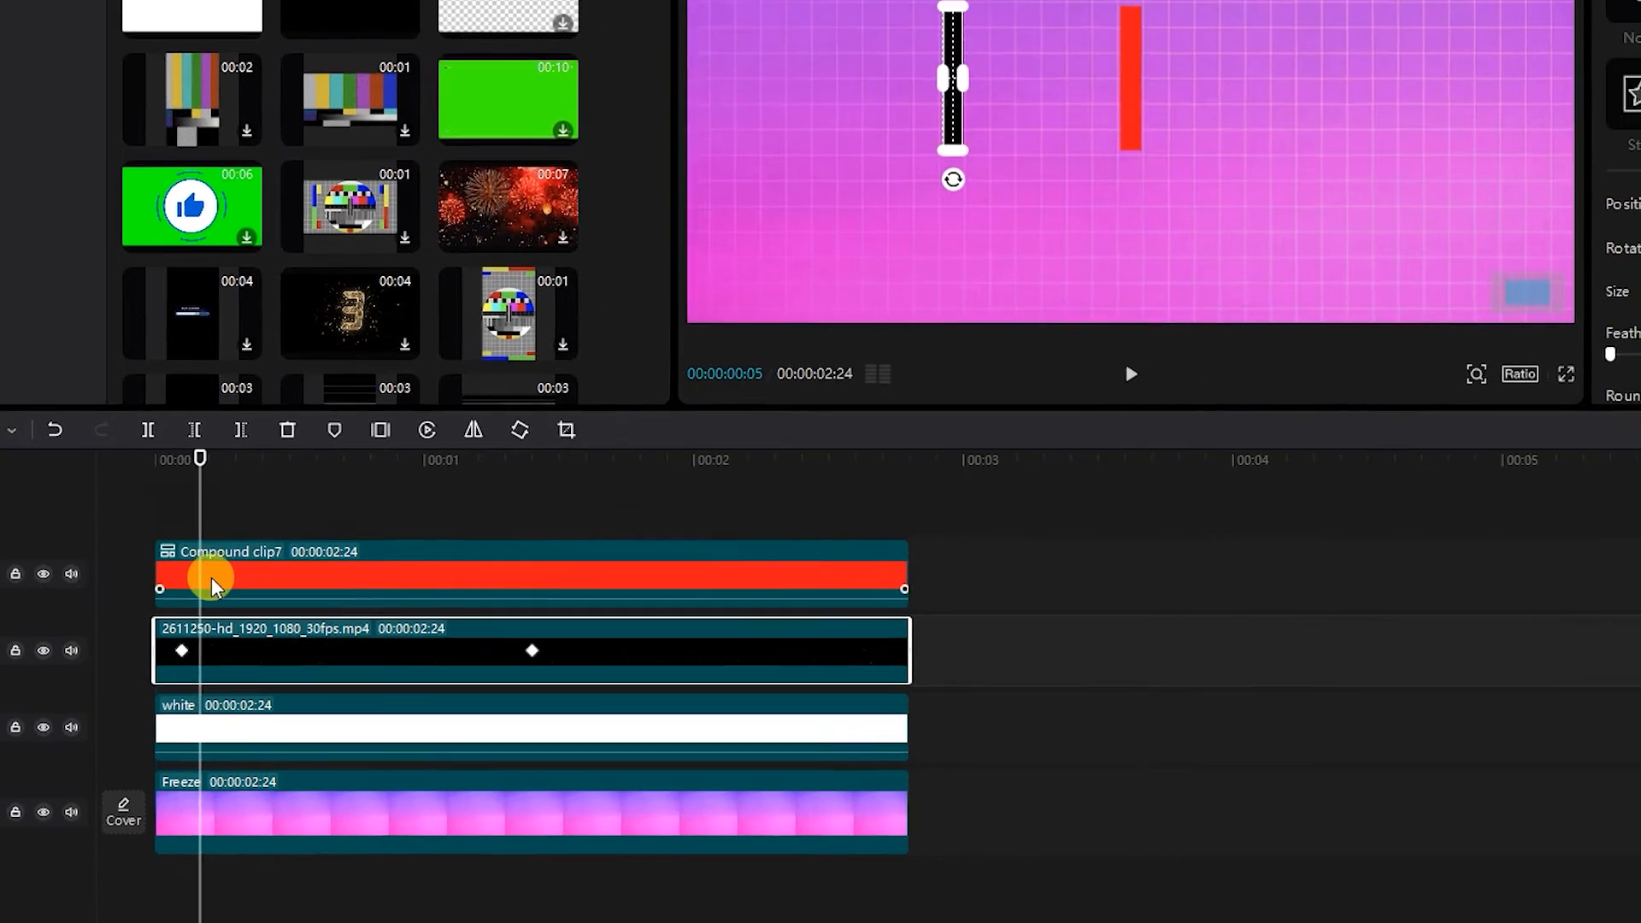
{"action": "left_click", "coordinate": [248, 516]}
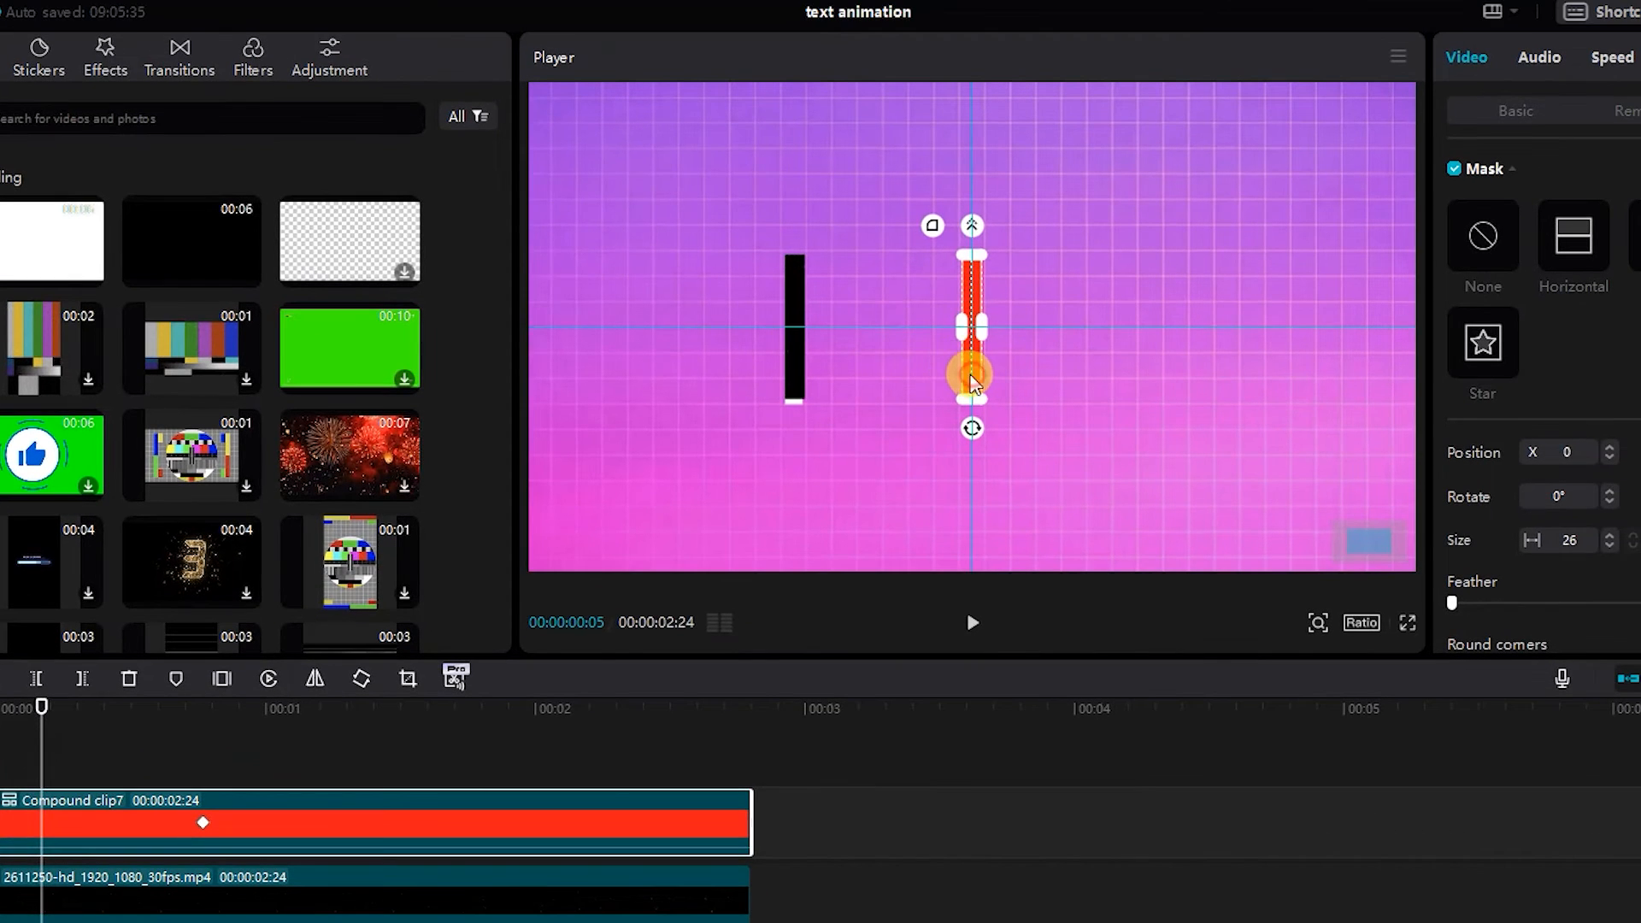
{"action": "left_click_drag", "start_coordinate": [974, 379], "coordinate": [793, 322]}
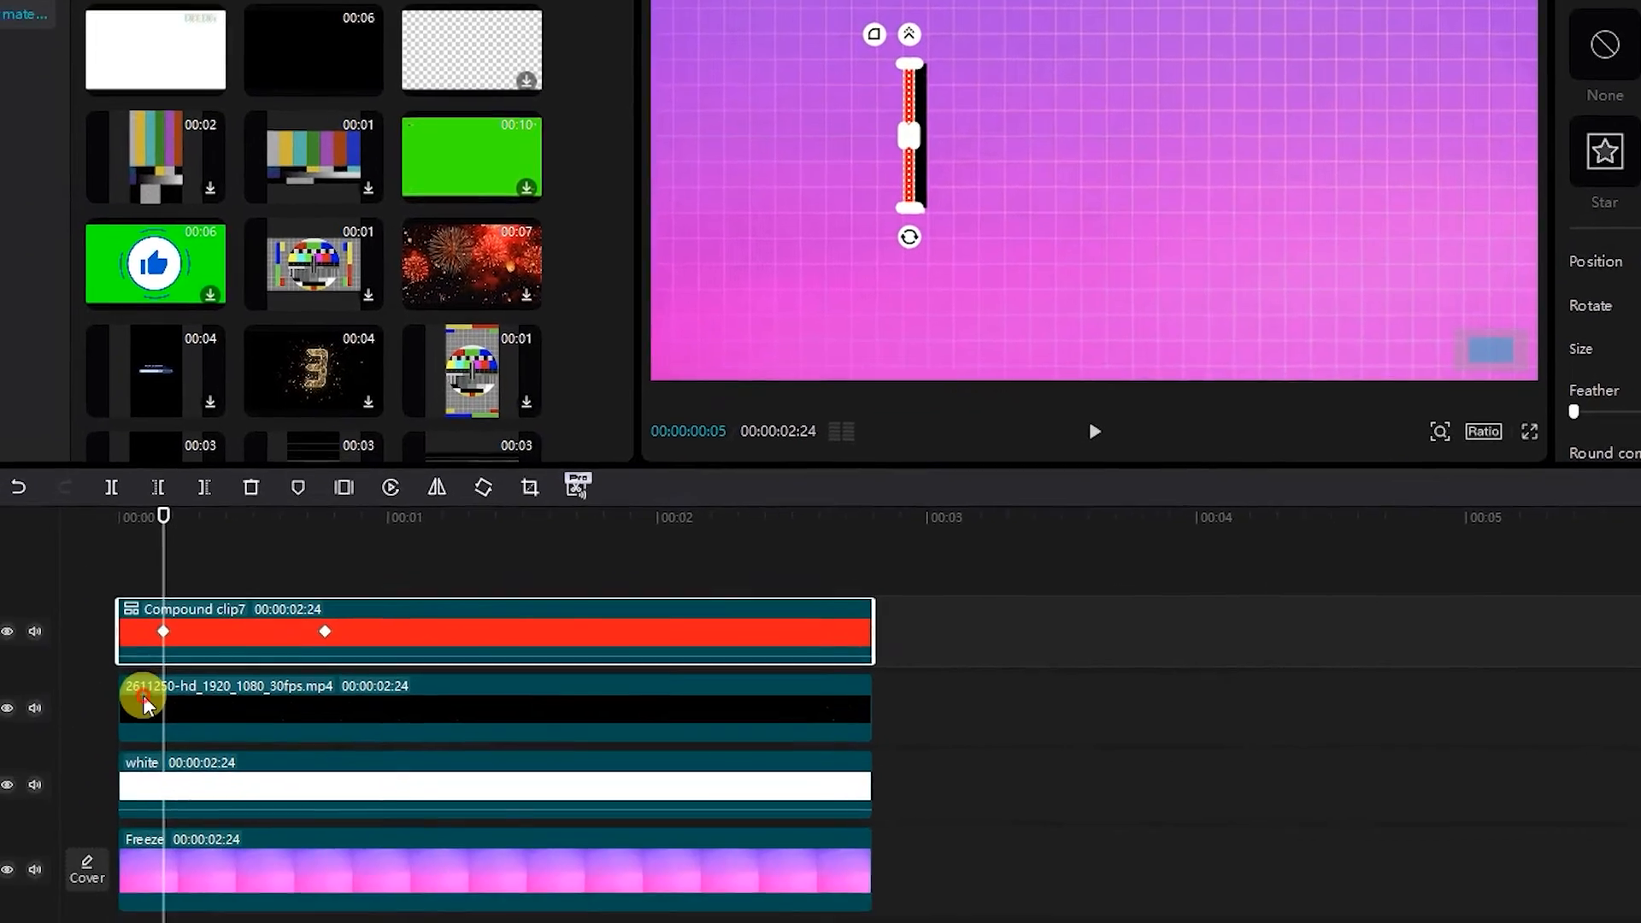
Step: Shift the red clip's first mask keyframe to 00:00:00:03 to align it with the black clip's first keyframe
{"action": "left_click", "coordinate": [22, 885]}
{"action": "left_click_drag", "start_coordinate": [241, 447], "coordinate": [216, 415]}
{"action": "left_click", "coordinate": [257, 557]}
{"action": "left_click", "coordinate": [247, 618]}
{"action": "left_click", "coordinate": [234, 519]}
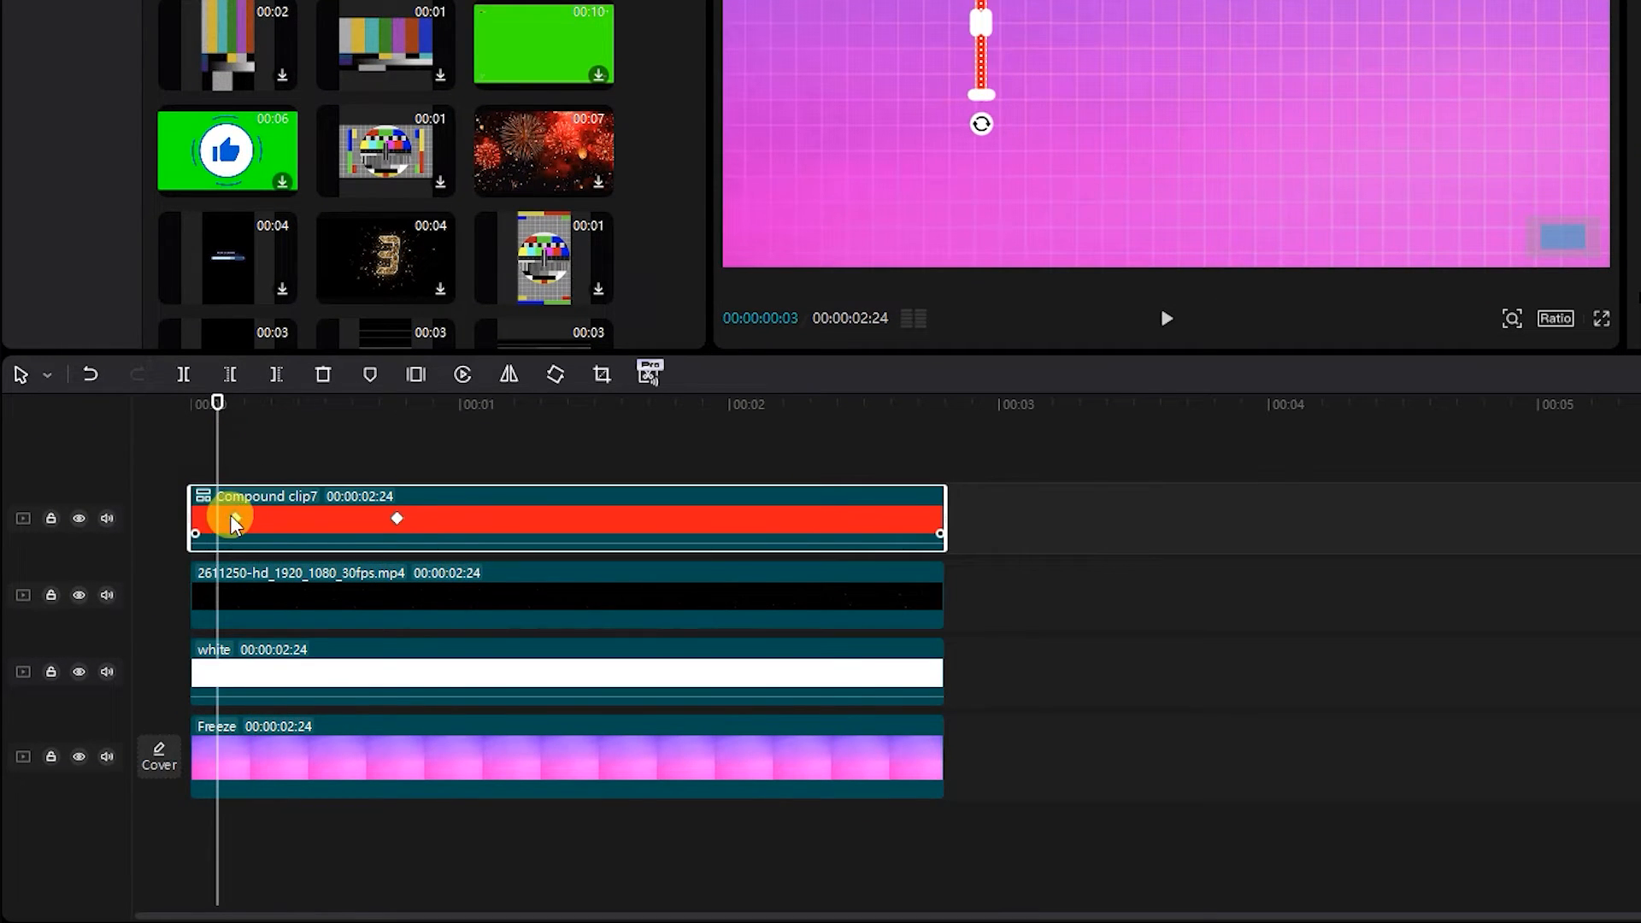
{"action": "left_click", "coordinate": [209, 600]}
{"action": "left_click", "coordinate": [227, 500]}
Step: At 00:00:01:12, set the red strip to X 240 and width 11 at the box's right edge, and hide it at 00:00:01:13
{"action": "left_click_drag", "start_coordinate": [213, 414], "coordinate": [568, 534]}
{"action": "left_click", "coordinate": [520, 609]}
{"action": "left_click", "coordinate": [571, 524]}
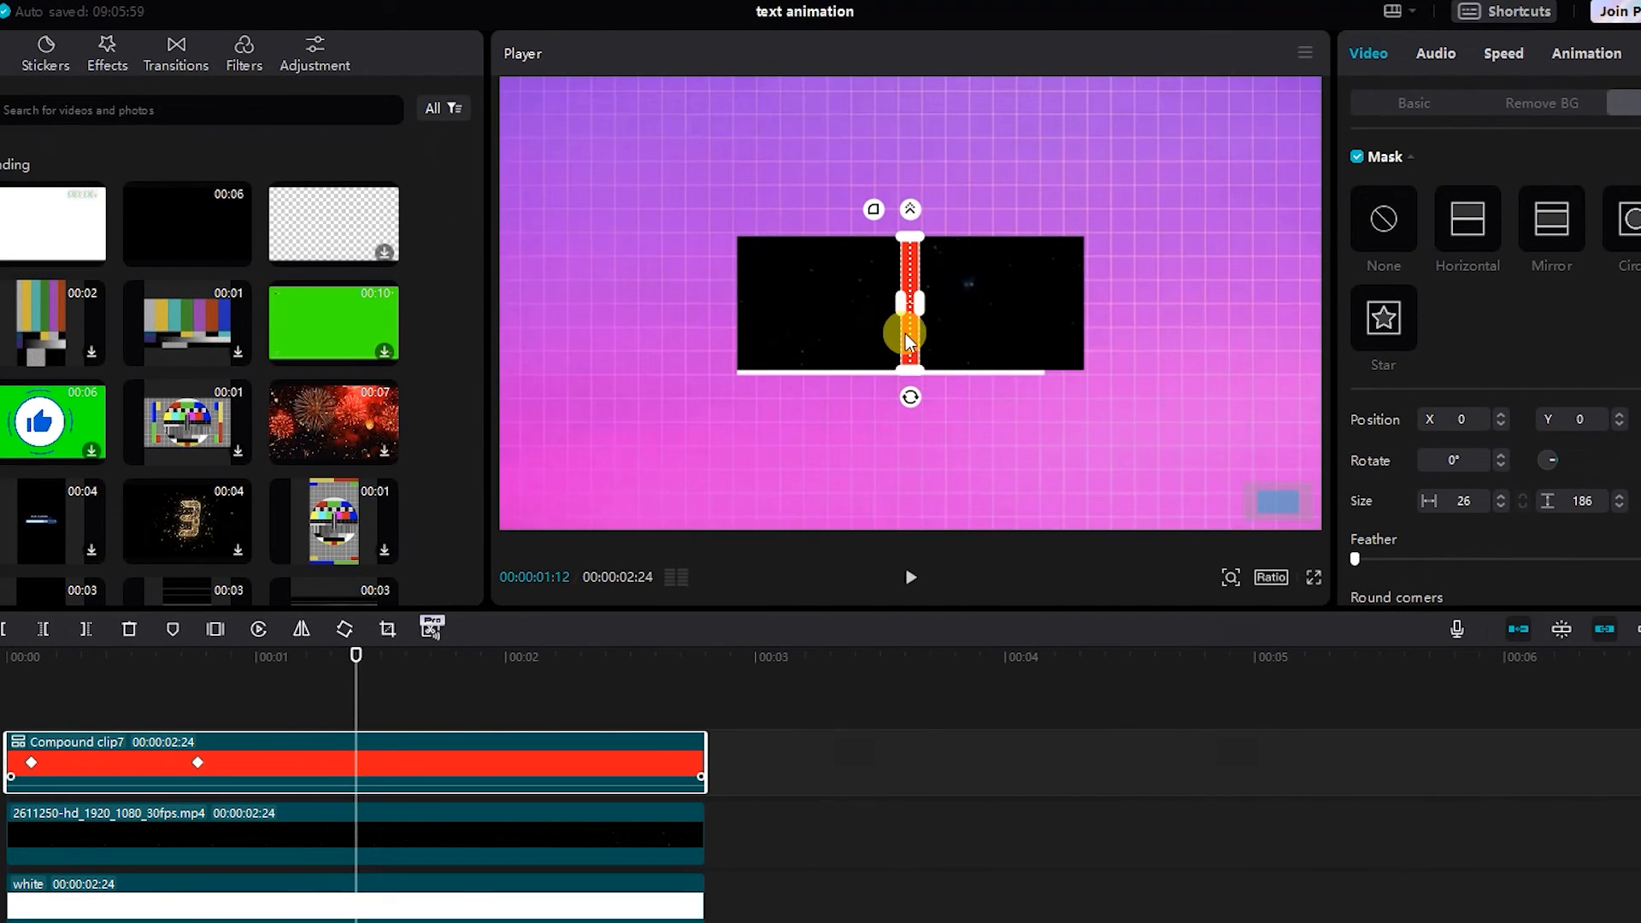
{"action": "left_click_drag", "start_coordinate": [908, 342], "coordinate": [1074, 314]}
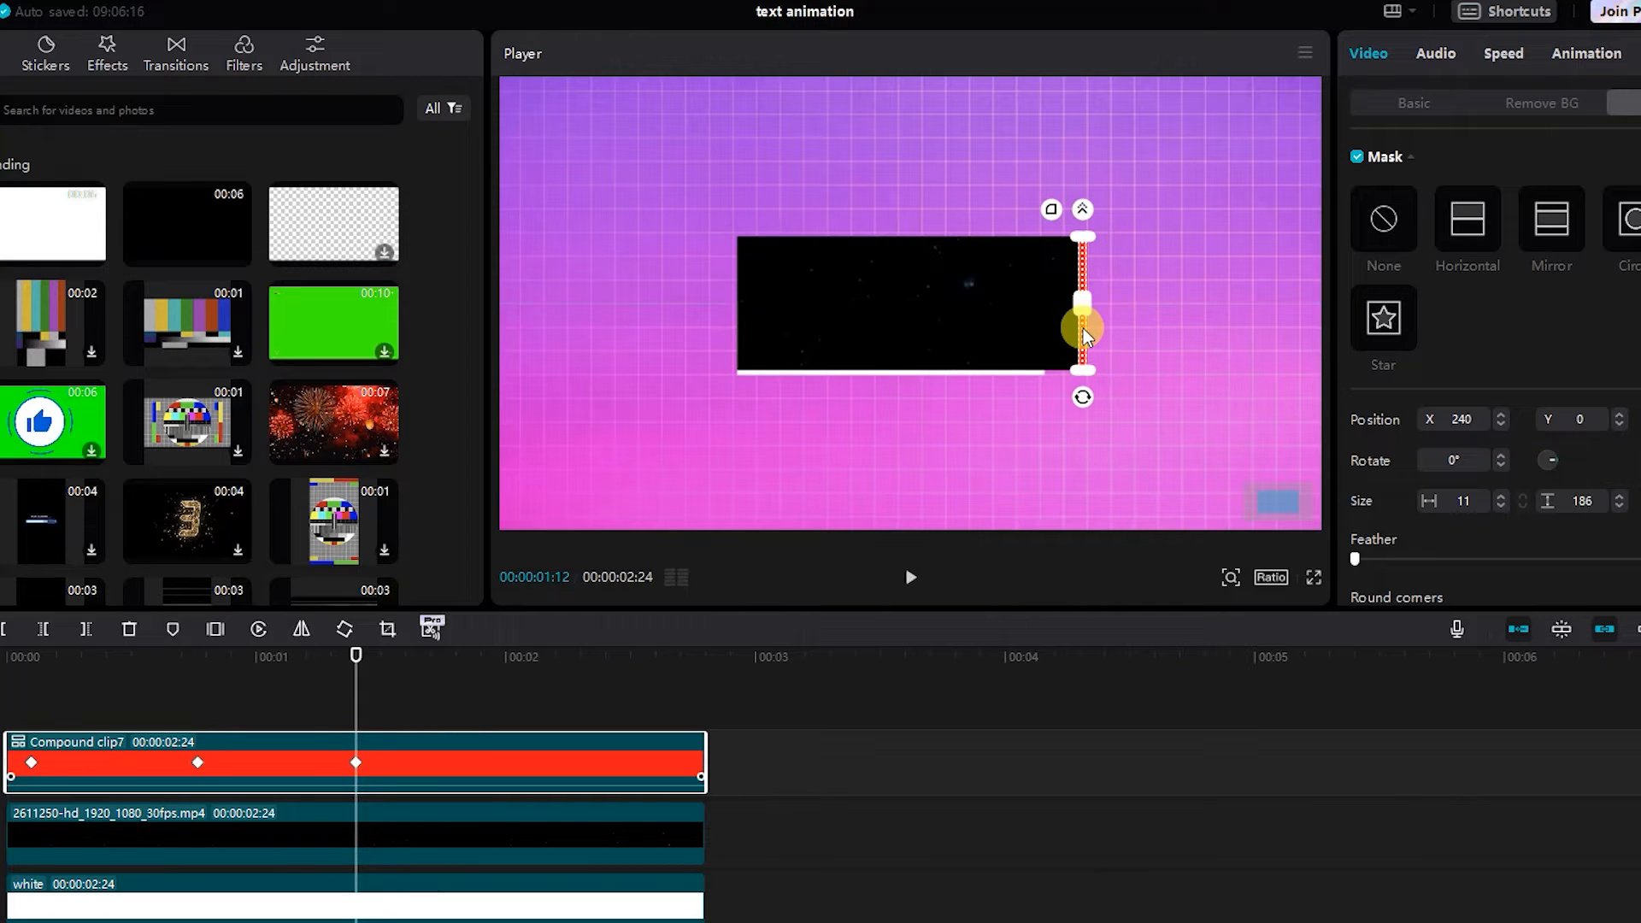
{"action": "left_click_drag", "start_coordinate": [356, 689], "coordinate": [366, 703]}
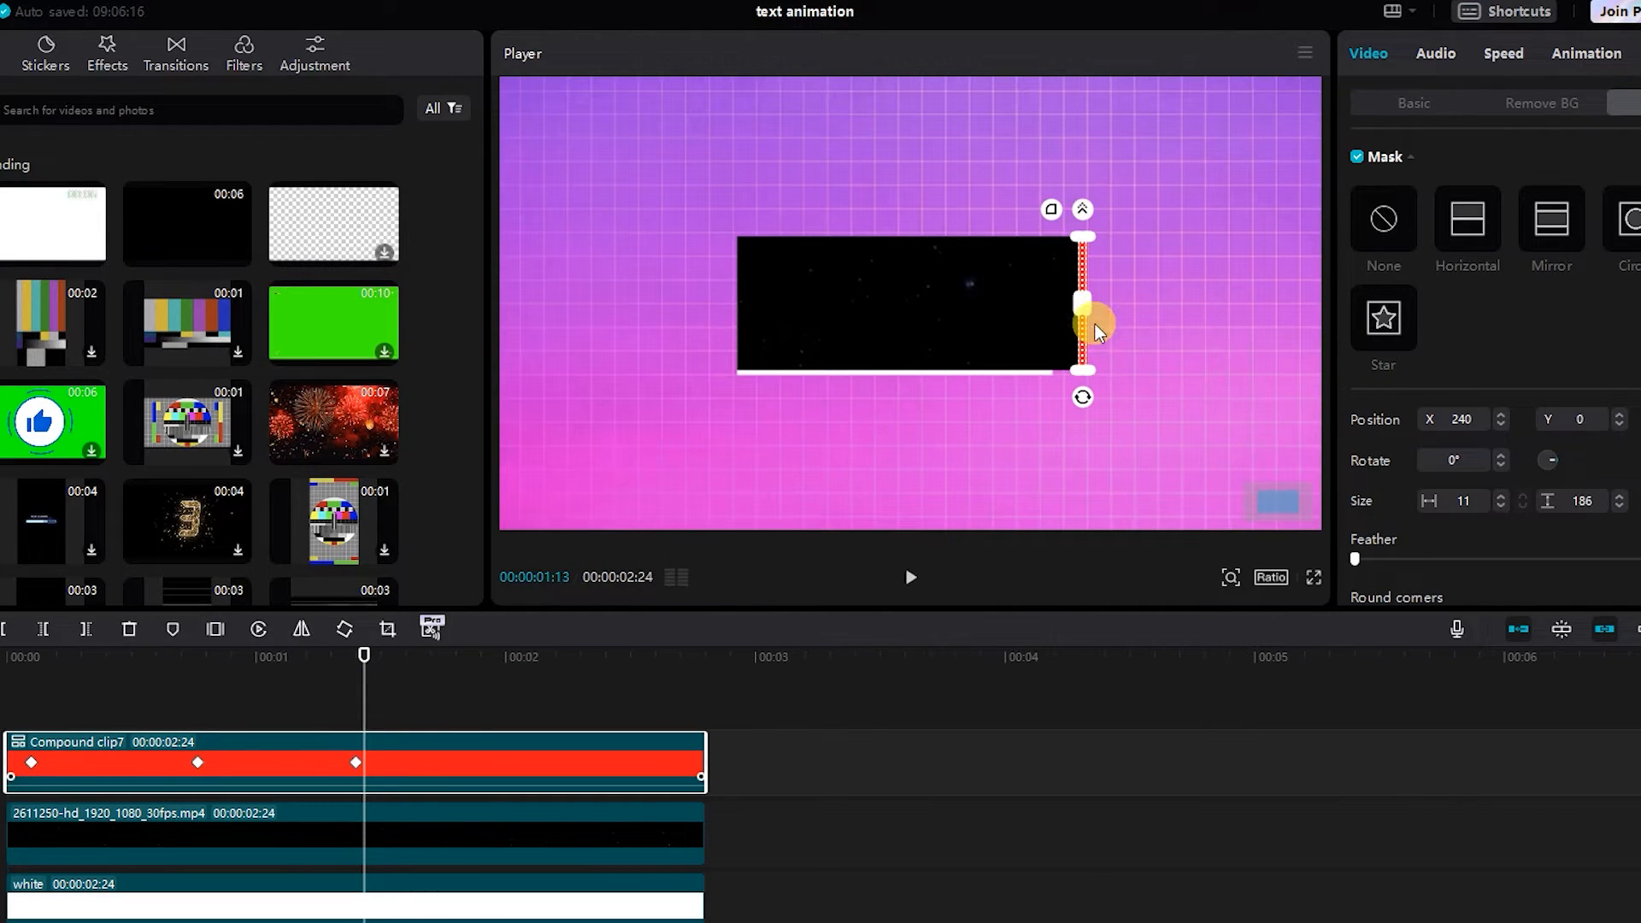
{"action": "left_click_drag", "start_coordinate": [1084, 334], "coordinate": [1095, 313]}
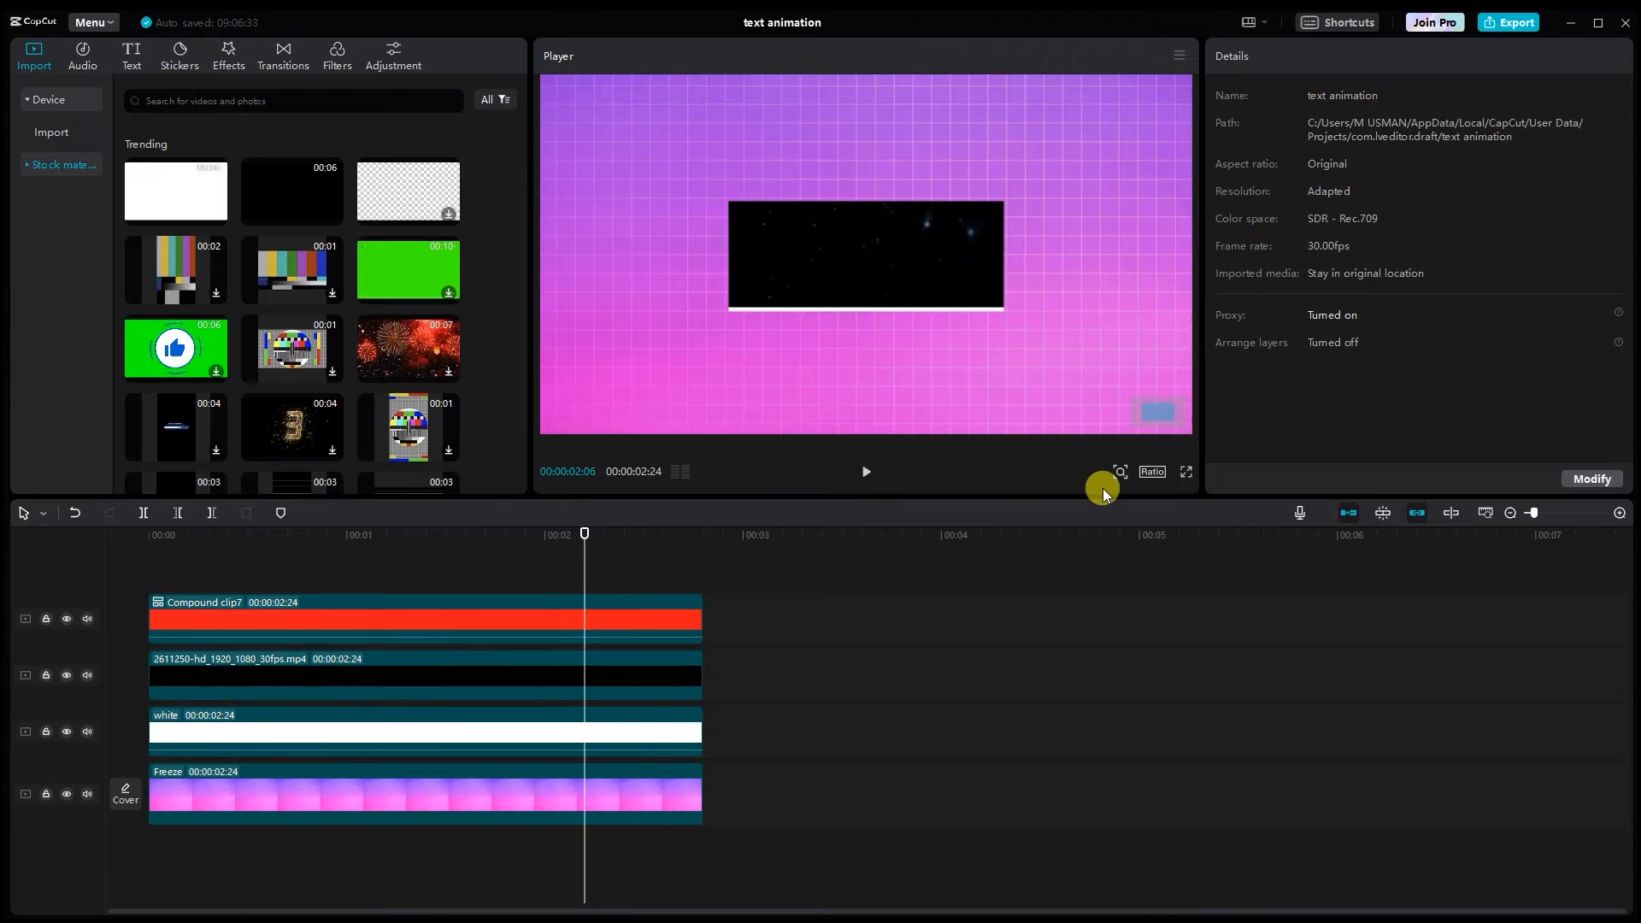
Step: Play back the box reveal with the moving red strip
{"action": "left_click", "coordinate": [1113, 471]}
{"action": "left_click_drag", "start_coordinate": [1104, 502], "coordinate": [1089, 500]}
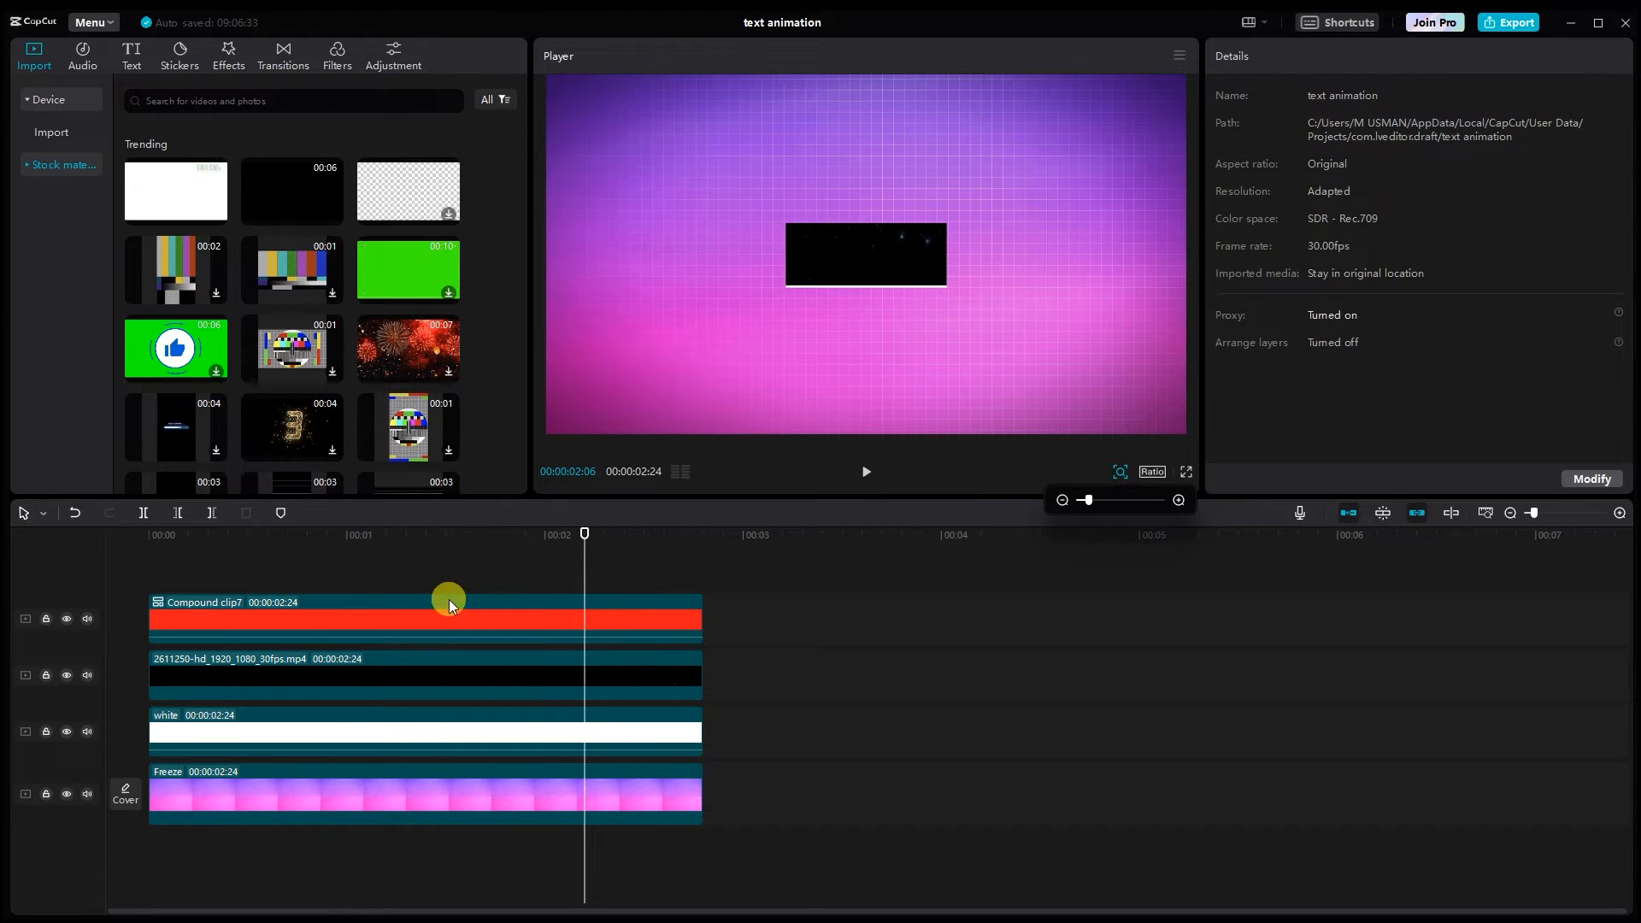
{"action": "left_click_drag", "start_coordinate": [577, 557], "coordinate": [8, 567]}
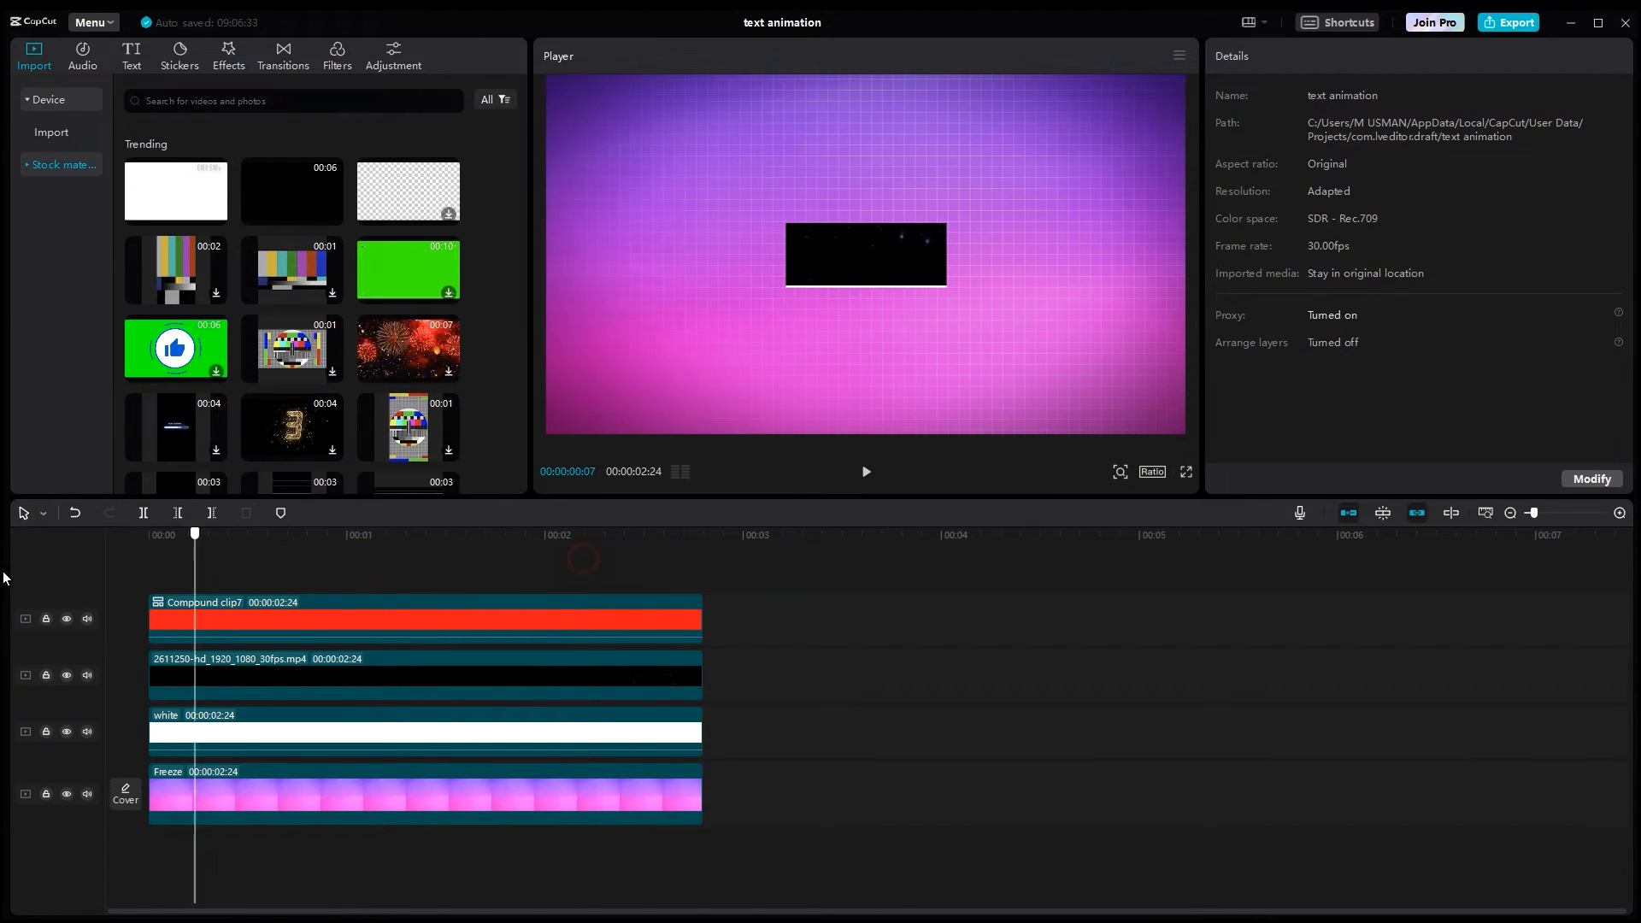
{"action": "left_click", "coordinate": [863, 471]}
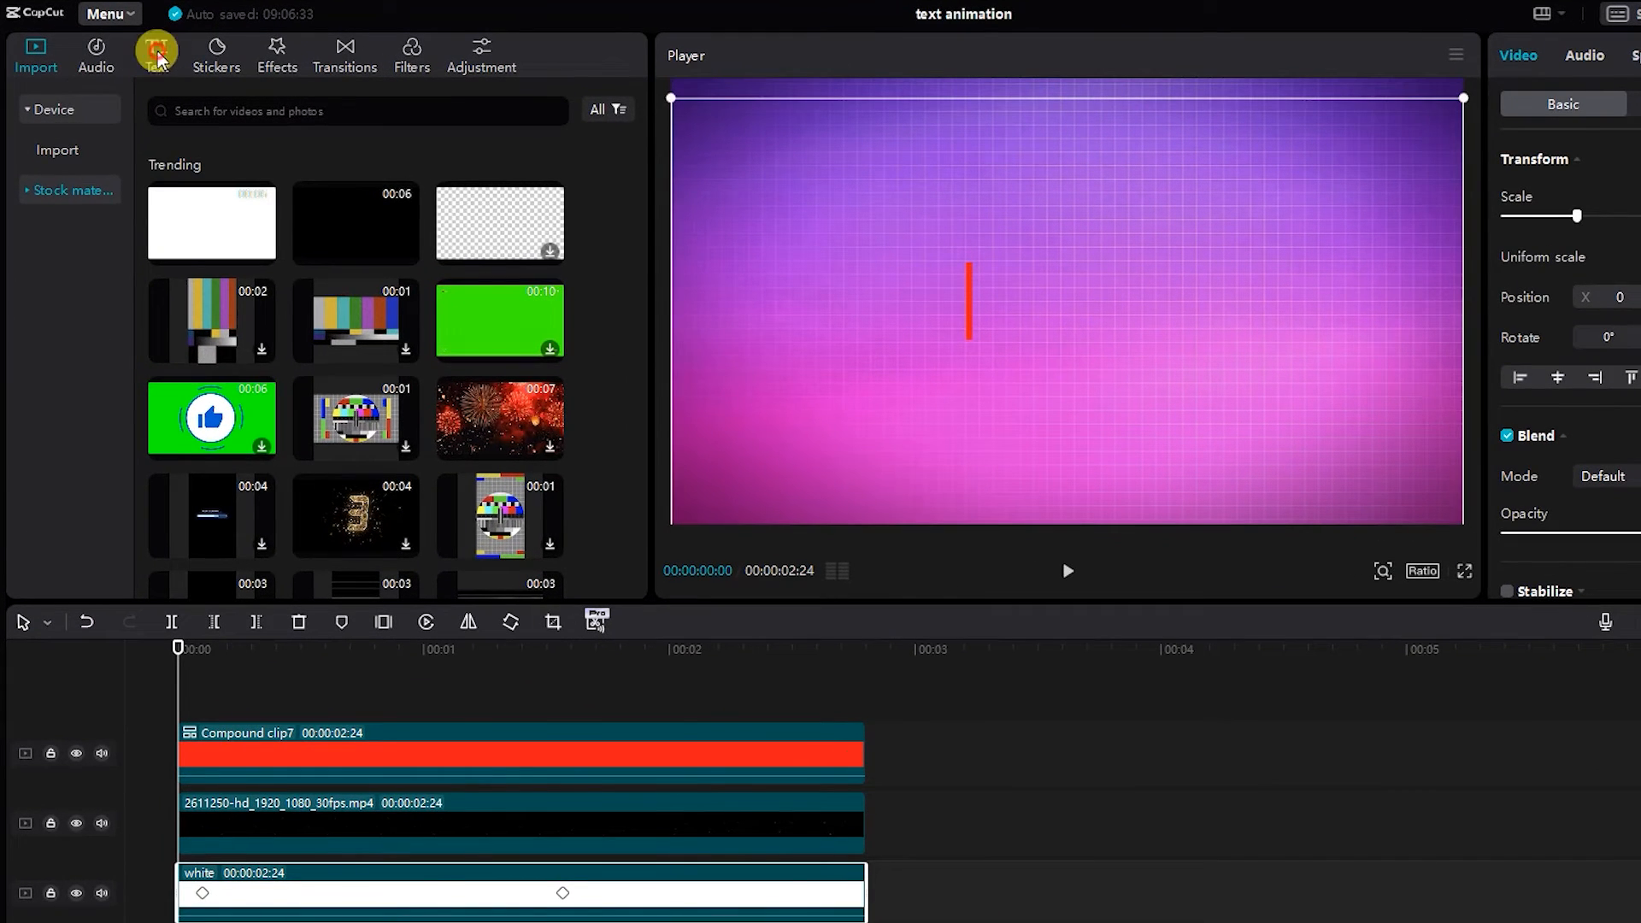
Step: Add a default text clip on a new track above all others and trim it to span about 00:00:00:11 to 00:00:02:24
{"action": "left_click", "coordinate": [156, 55]}
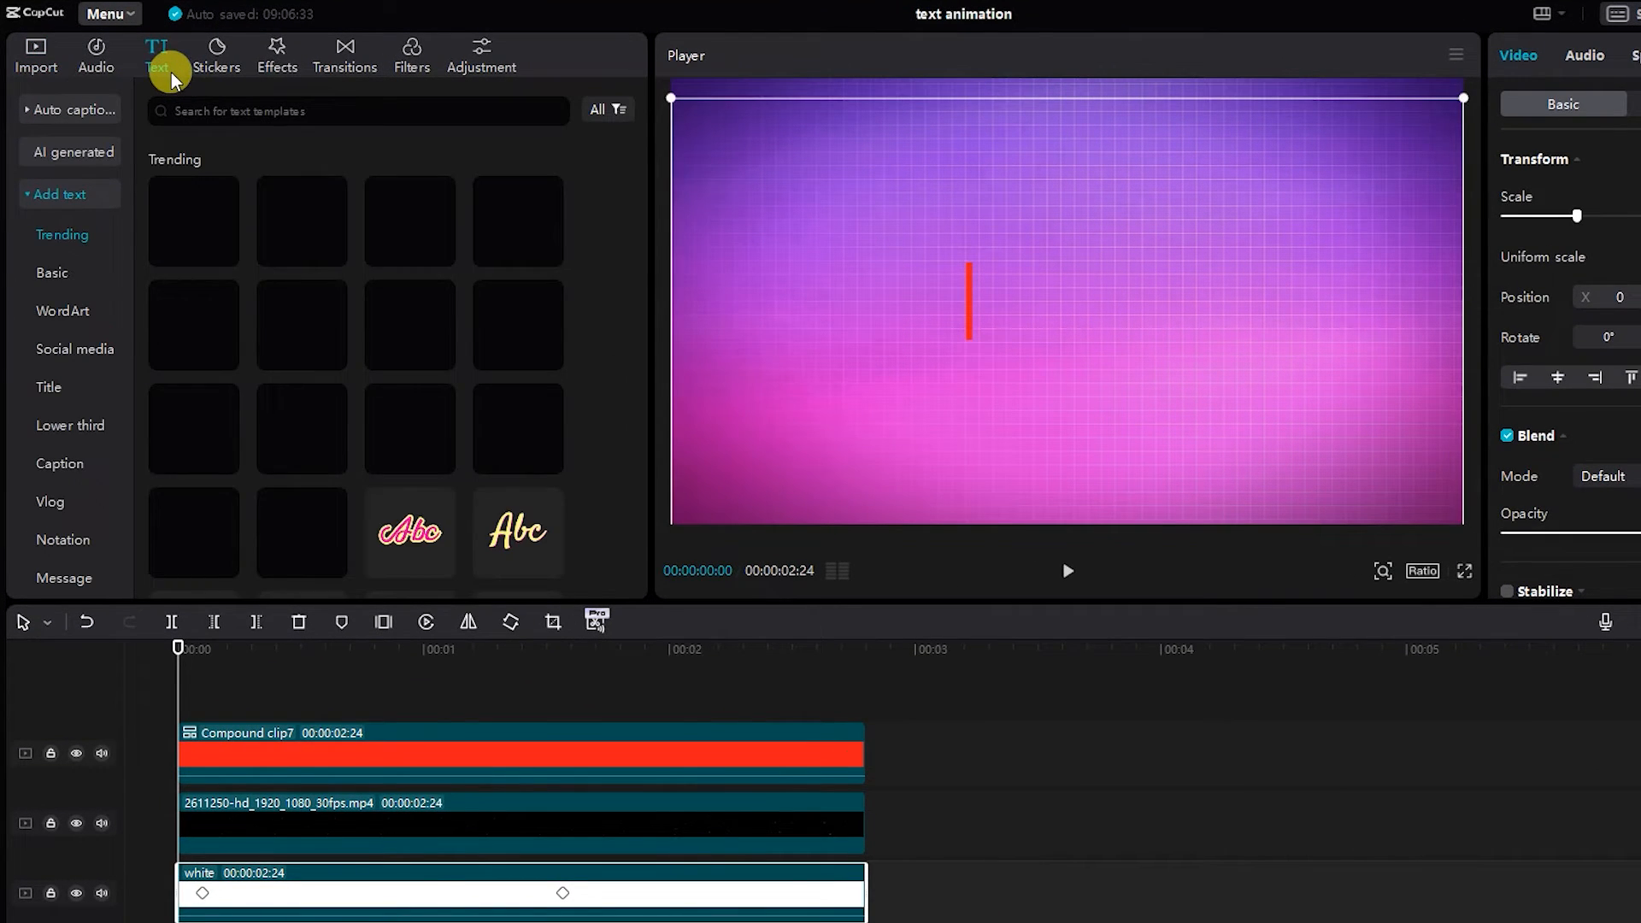
{"action": "left_click", "coordinate": [184, 435]}
{"action": "left_click_drag", "start_coordinate": [184, 435], "coordinate": [176, 689]}
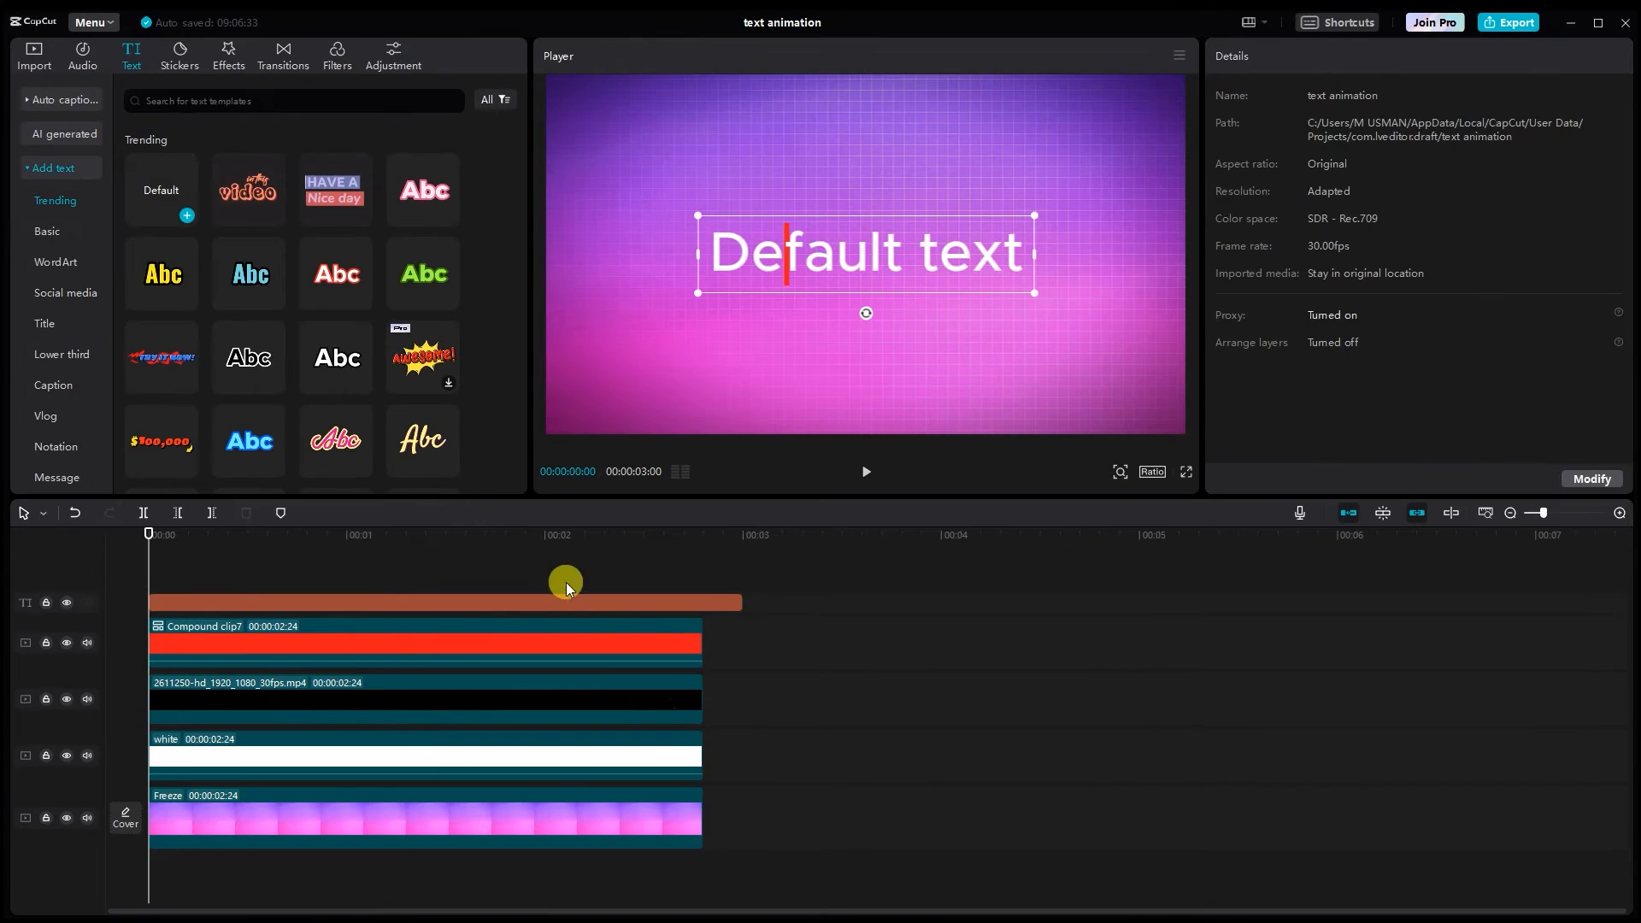
{"action": "left_click_drag", "start_coordinate": [742, 604], "coordinate": [697, 604]}
{"action": "left_click_drag", "start_coordinate": [149, 580], "coordinate": [307, 579]}
Step: Change the text clip's wording to "text" and its font to TheBoldFont-Bold
{"action": "left_click_drag", "start_coordinate": [1269, 135], "coordinate": [1241, 139]}
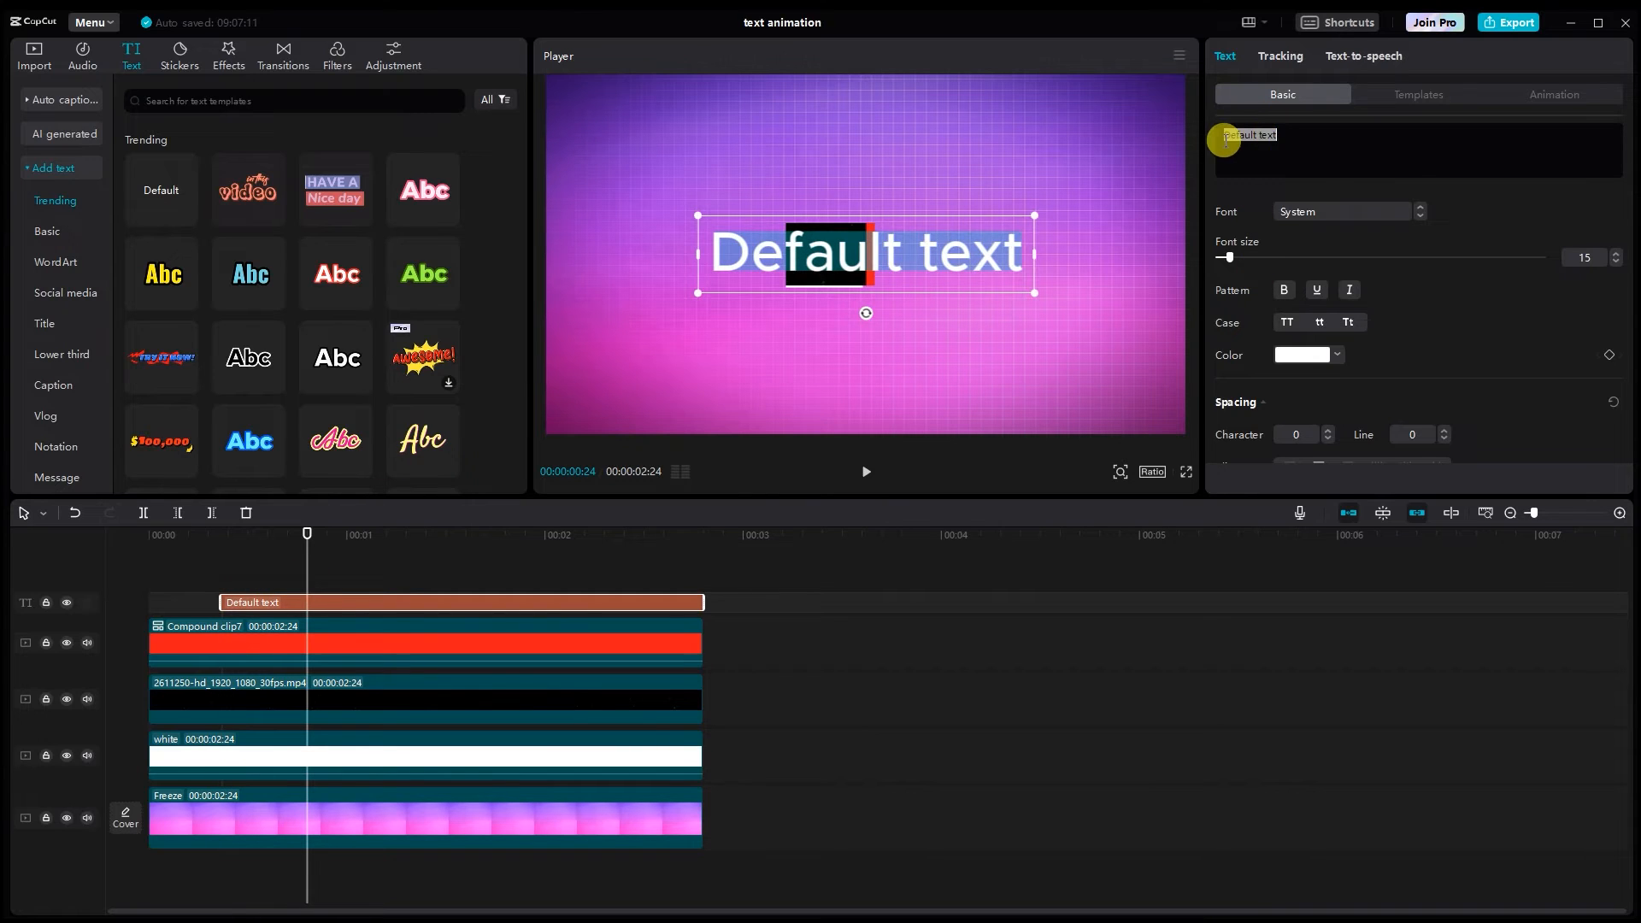
{"action": "type", "text": "text"}
{"action": "left_click", "coordinate": [1339, 214]}
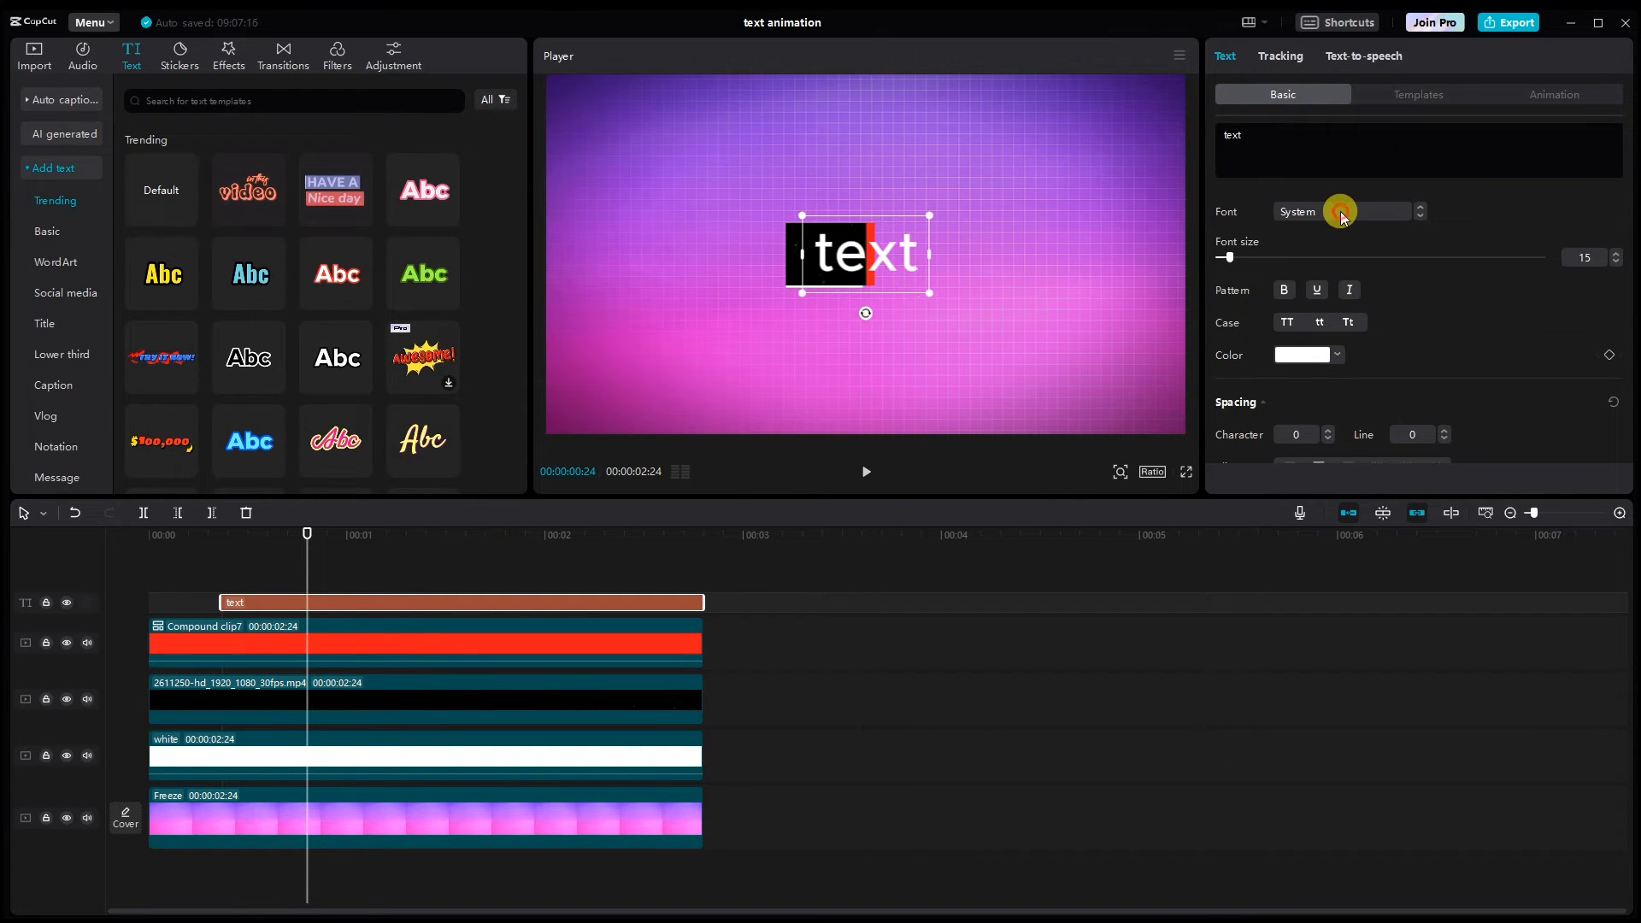
{"action": "left_click", "coordinate": [1358, 312]}
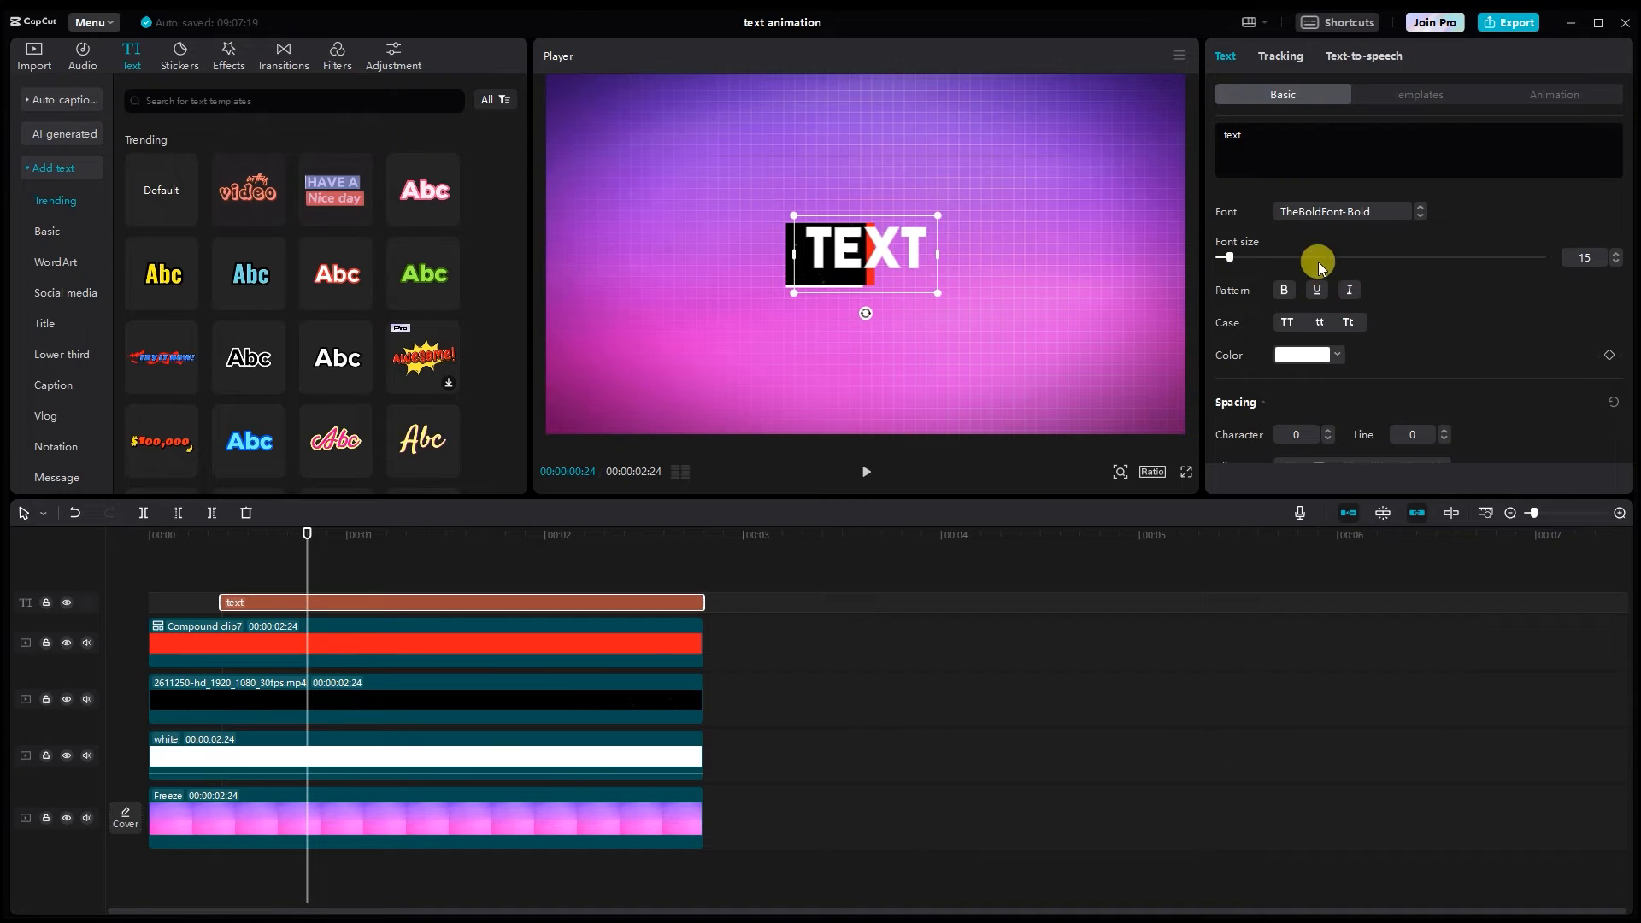
Step: Enlarge the text slightly to fit centred in the black box and stack four copies of its clip on separate tracks
{"action": "left_click_drag", "start_coordinate": [346, 536], "coordinate": [479, 536]}
{"action": "left_click_drag", "start_coordinate": [937, 293], "coordinate": [946, 298]}
{"action": "left_click_drag", "start_coordinate": [846, 242], "coordinate": [851, 248]}
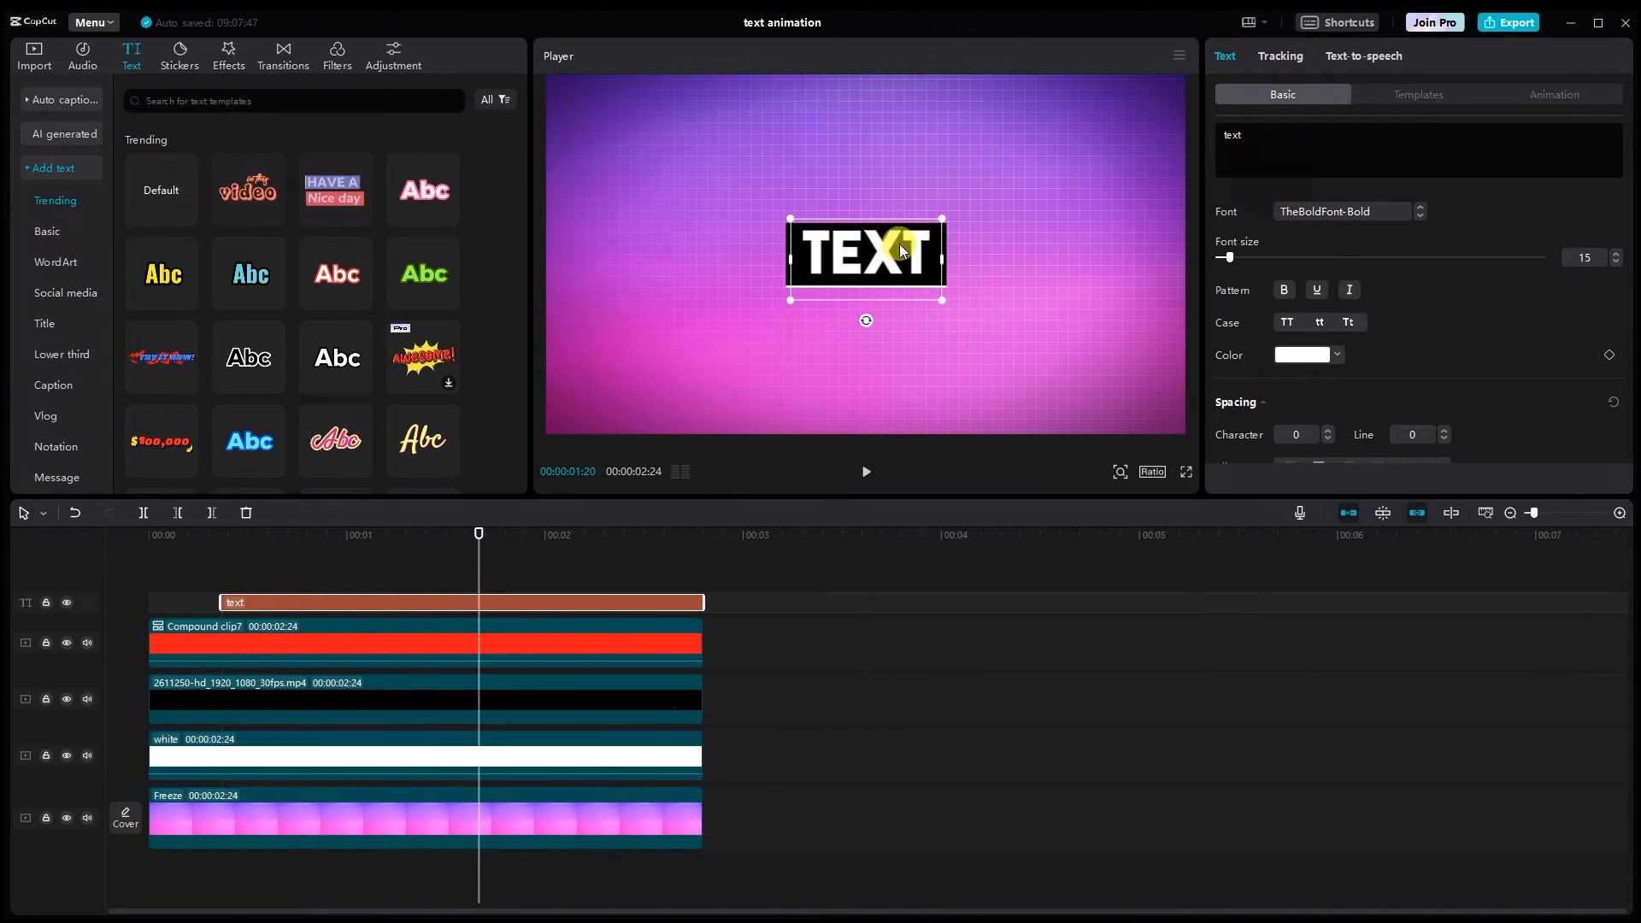
{"action": "left_click", "coordinate": [239, 565]}
{"action": "left_click_drag", "start_coordinate": [238, 564], "coordinate": [323, 674]}
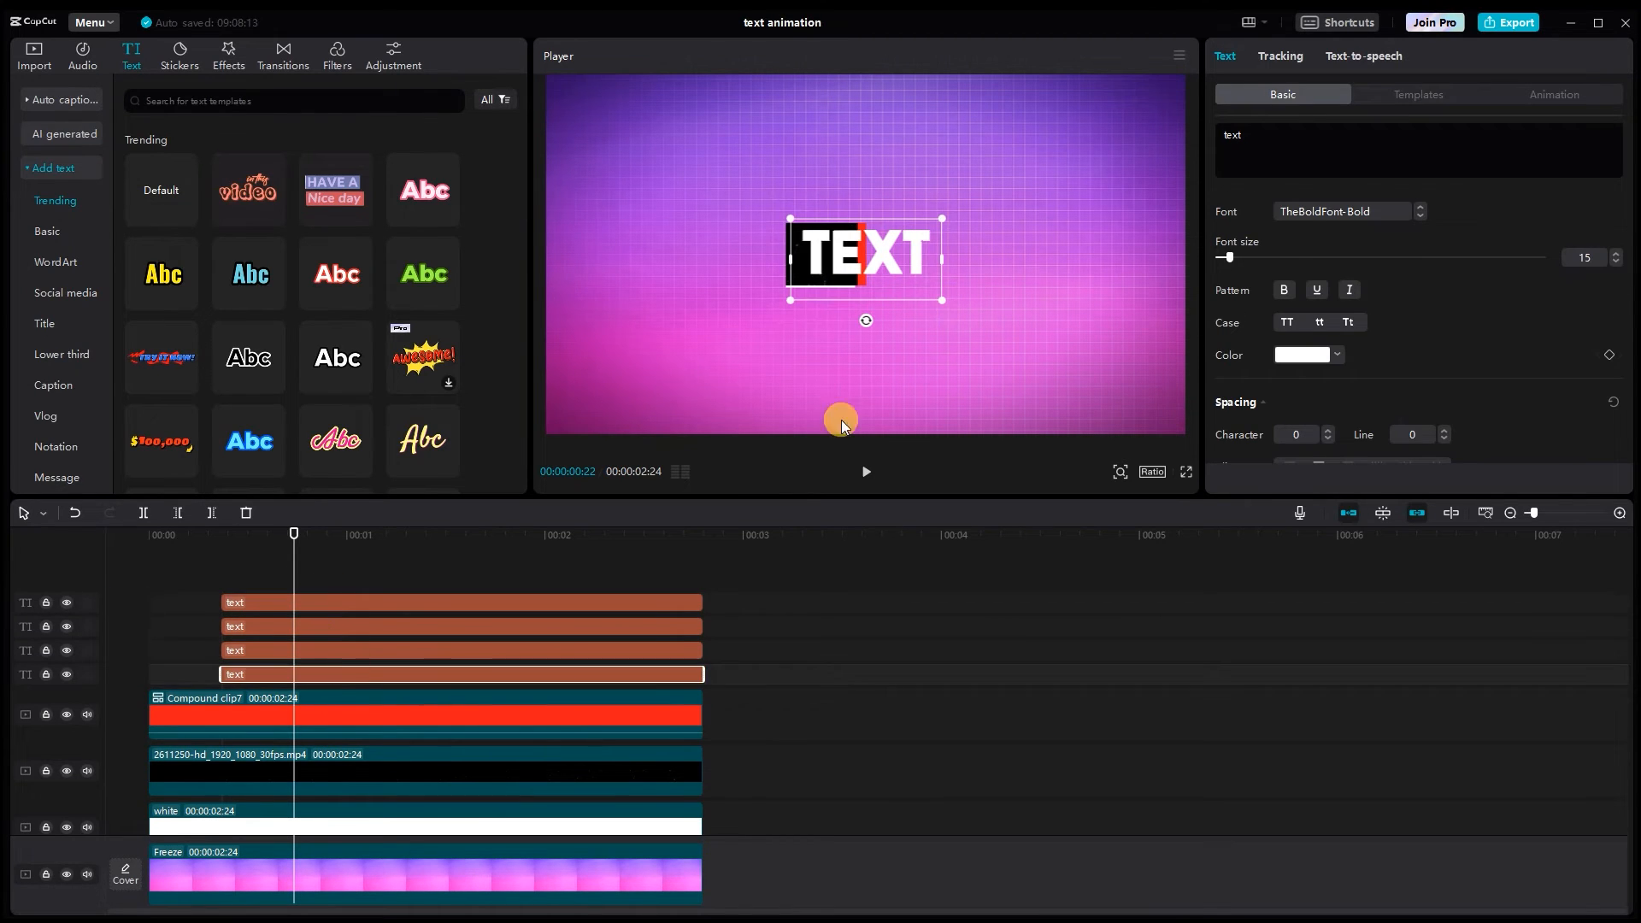
Step: Reduce the lowest text copy to the letter "t" and align it over the first letter of the word
{"action": "type", "text": "t"}
{"action": "mouse_move", "coordinate": [867, 270]}
{"action": "left_mouse_down"}
{"action": "mouse_move", "coordinate": [850, 260]}
{"action": "mouse_move", "coordinate": [865, 260]}
{"action": "left_mouse_up"}
{"action": "key", "text": "ctrl+z"}
{"action": "left_click", "coordinate": [292, 674]}
{"action": "left_click_drag", "start_coordinate": [293, 582], "coordinate": [466, 583]}
{"action": "left_click_drag", "start_coordinate": [860, 277], "coordinate": [823, 278]}
Step: Reduce the second-lowest text copy to the letter "e" and align it over the word's second letter
{"action": "left_click", "coordinate": [315, 650]}
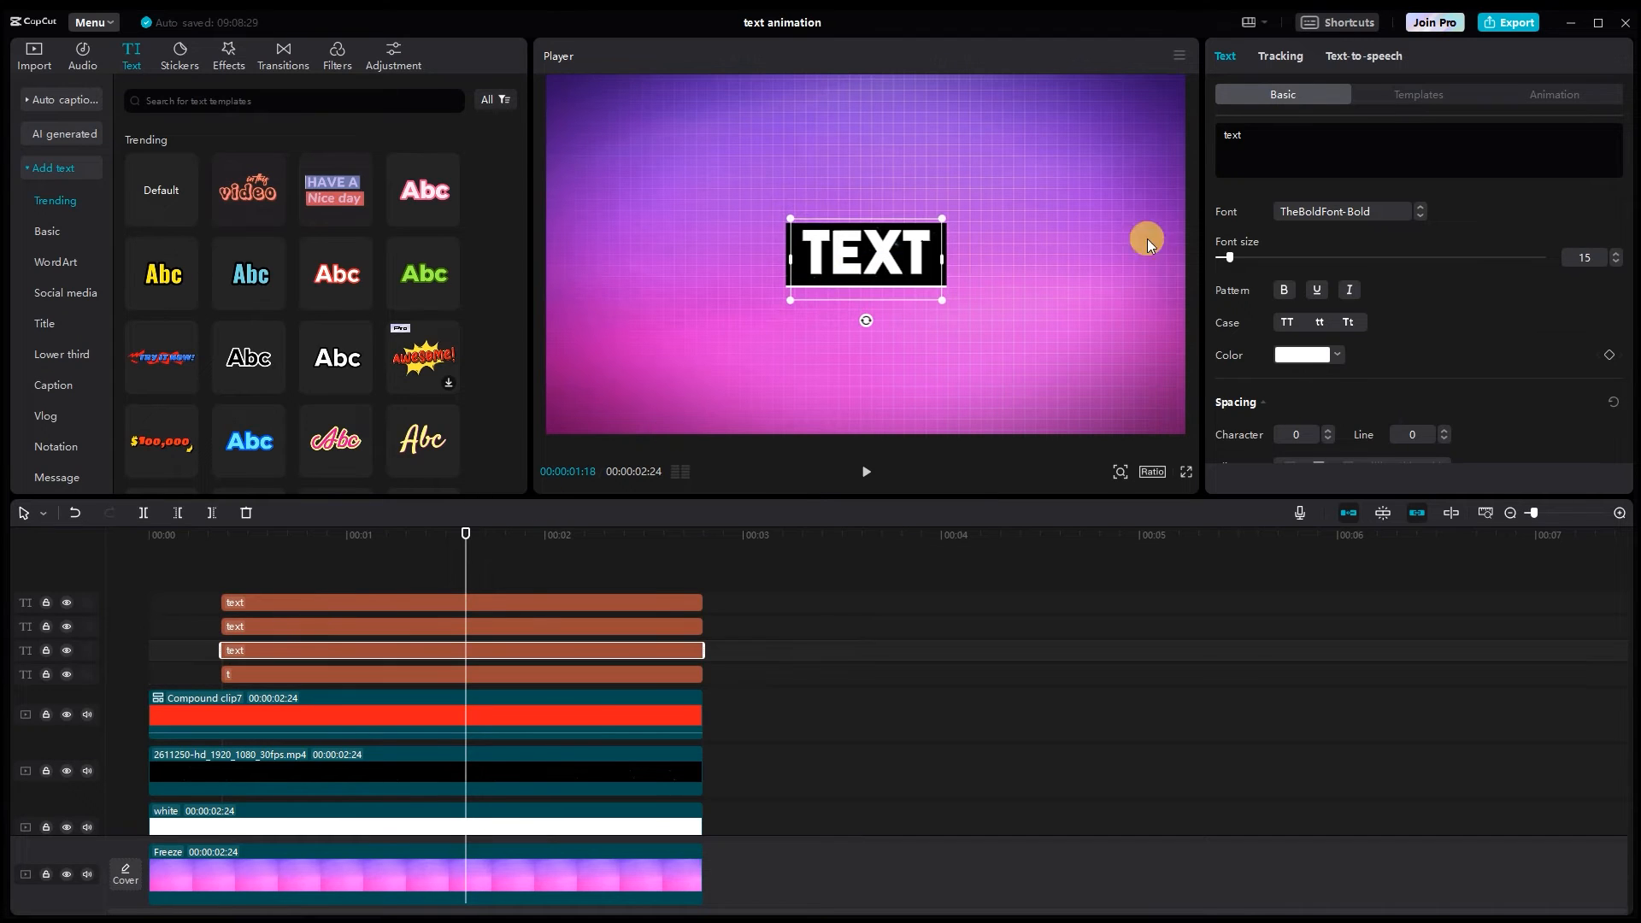
{"action": "key", "text": "BackSpace"}
{"action": "left_click_drag", "start_coordinate": [861, 284], "coordinate": [843, 283]}
Step: Replace the wording of the third text copy from the bottom with "x" and align it over the word's third letter
{"action": "key", "text": "ctrl+a"}
{"action": "type", "text": "x"}
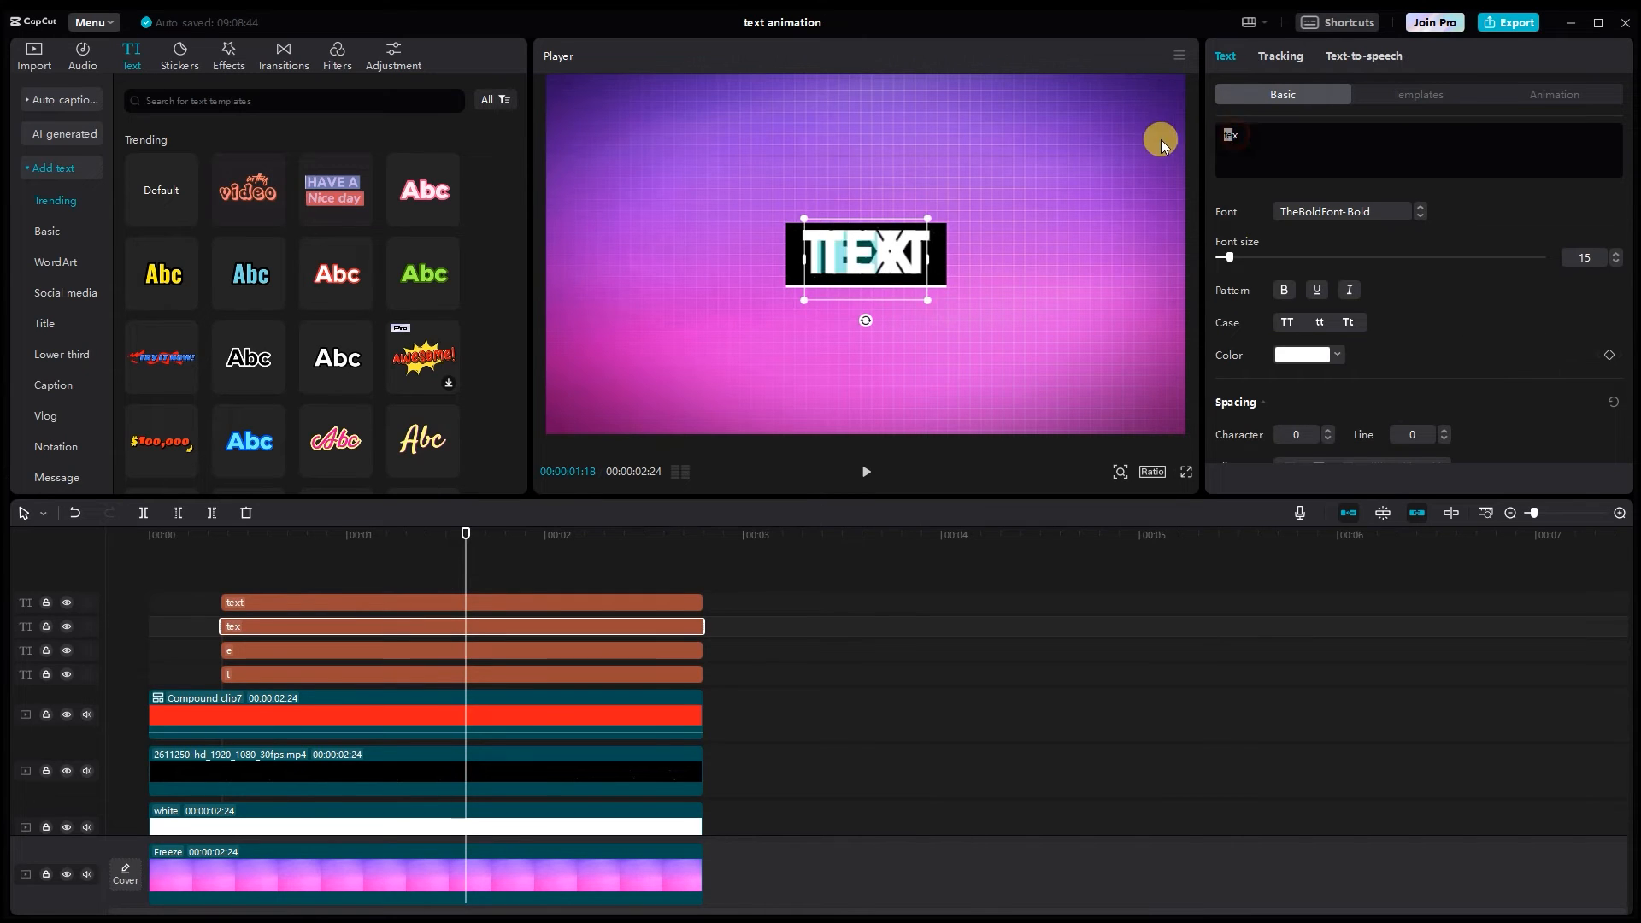
{"action": "left_click_drag", "start_coordinate": [892, 277], "coordinate": [890, 278]}
Step: Replace the wording of the topmost text copy with "t" and place it after the X inside the black box
{"action": "left_click", "coordinate": [541, 603]}
{"action": "left_click", "coordinate": [1254, 131]}
{"action": "key", "text": "ctrl+a"}
{"action": "type", "text": "t"}
{"action": "left_click_drag", "start_coordinate": [925, 277], "coordinate": [919, 269]}
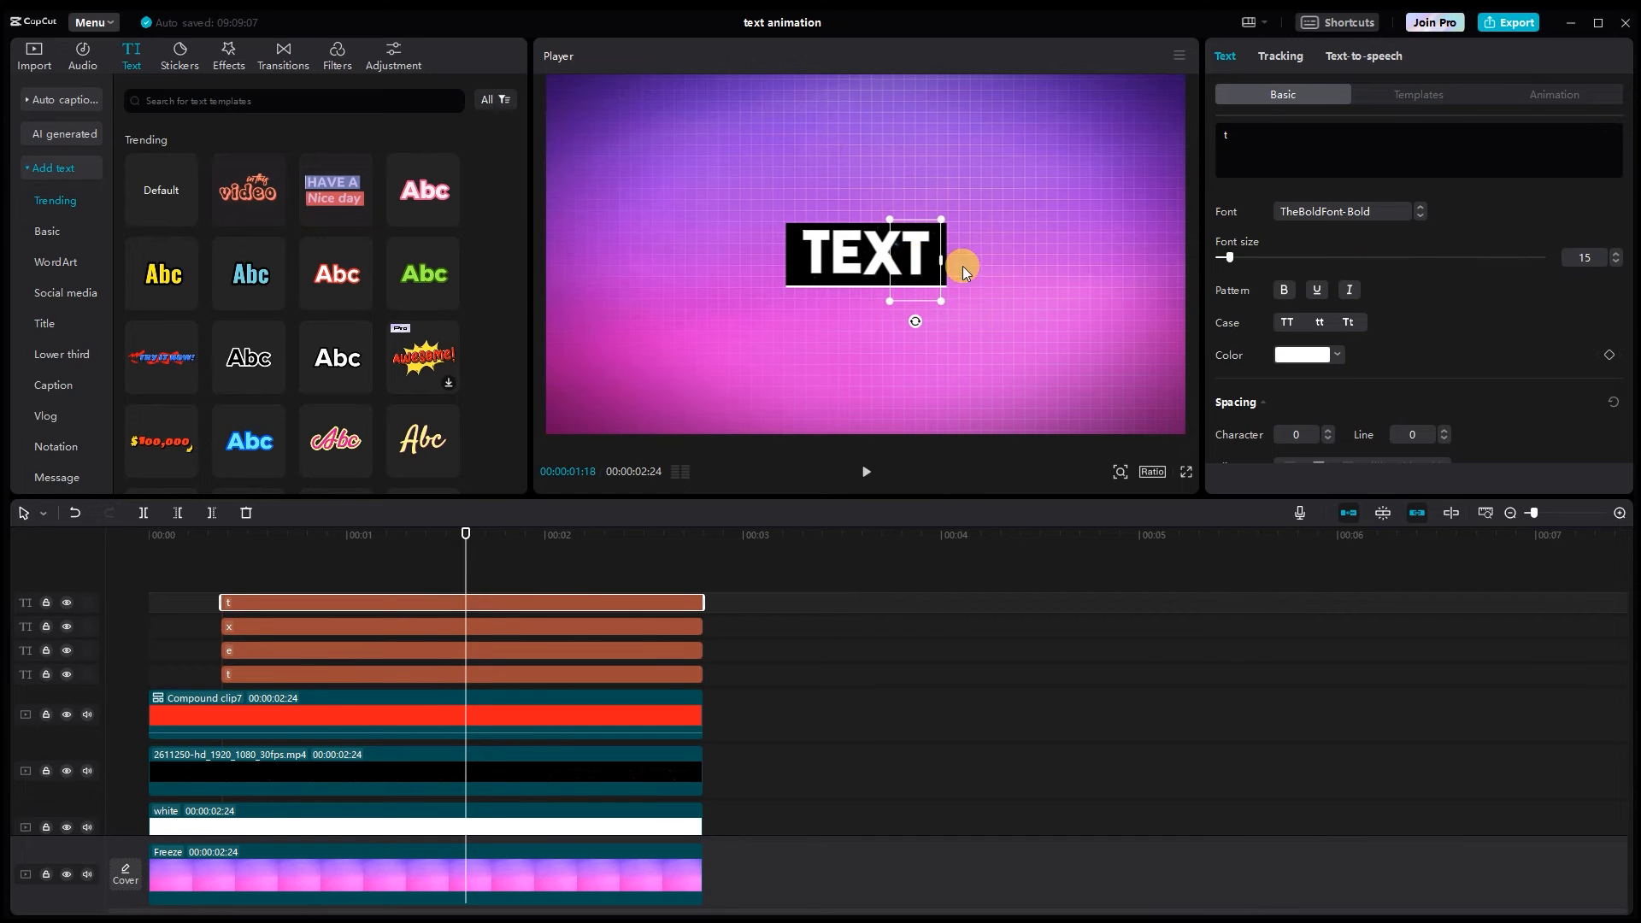
Step: Apply the Showing Up in-animation to all four letter clips together
{"action": "left_click_drag", "start_coordinate": [466, 583], "coordinate": [248, 586]}
{"action": "left_click_drag", "start_coordinate": [273, 583], "coordinate": [285, 676]}
{"action": "left_click", "coordinate": [1543, 94]}
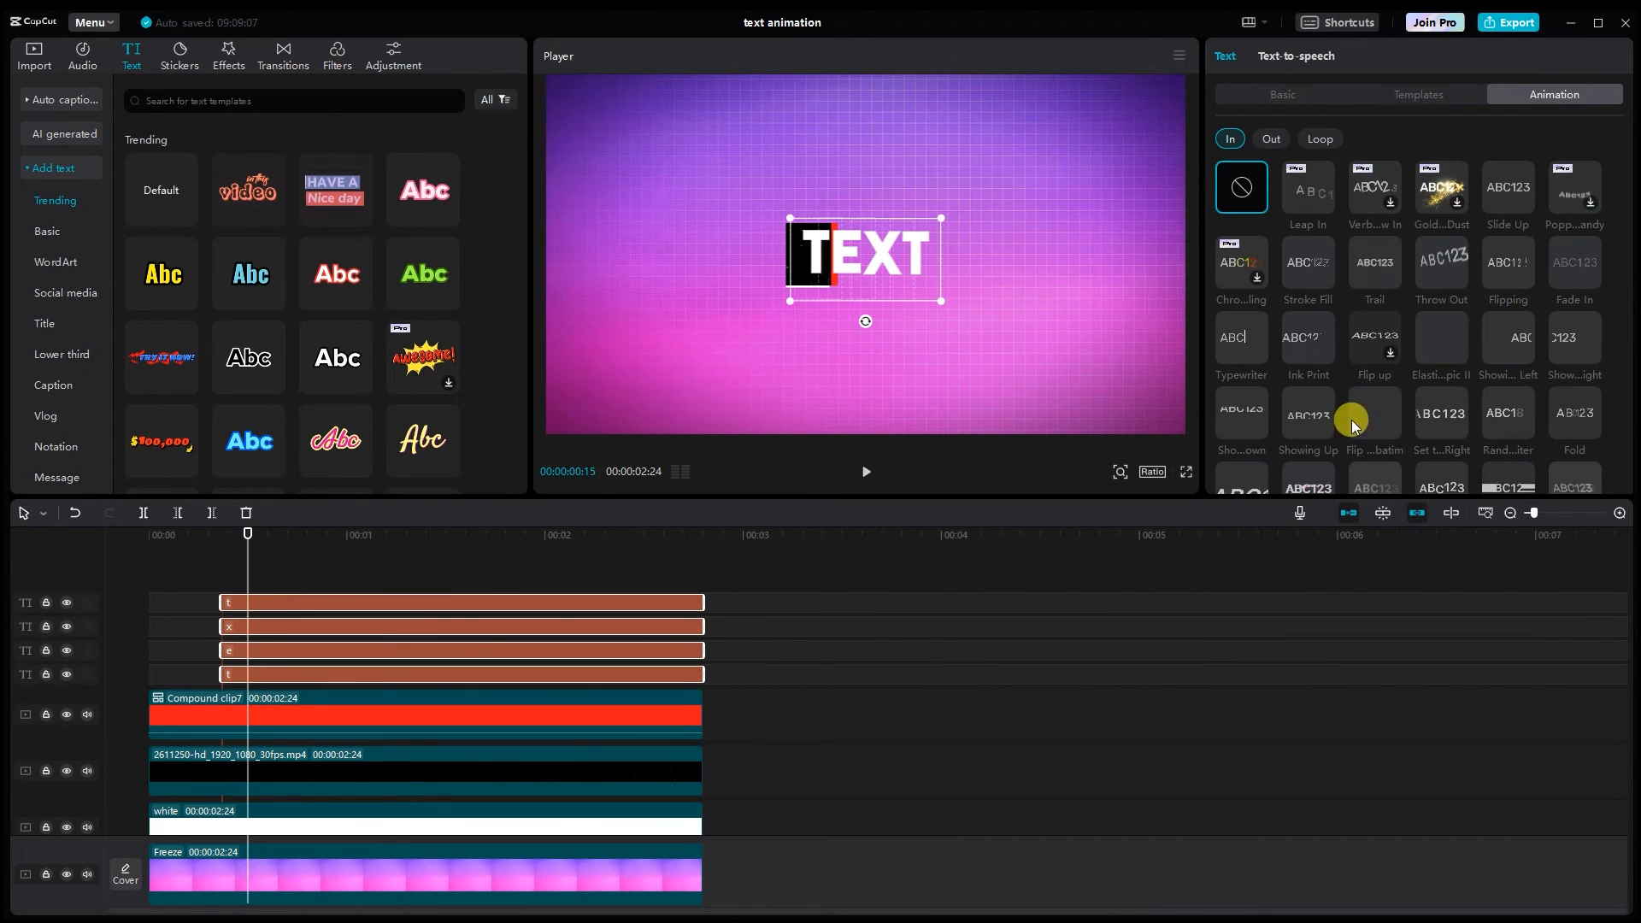
{"action": "left_click", "coordinate": [1301, 431]}
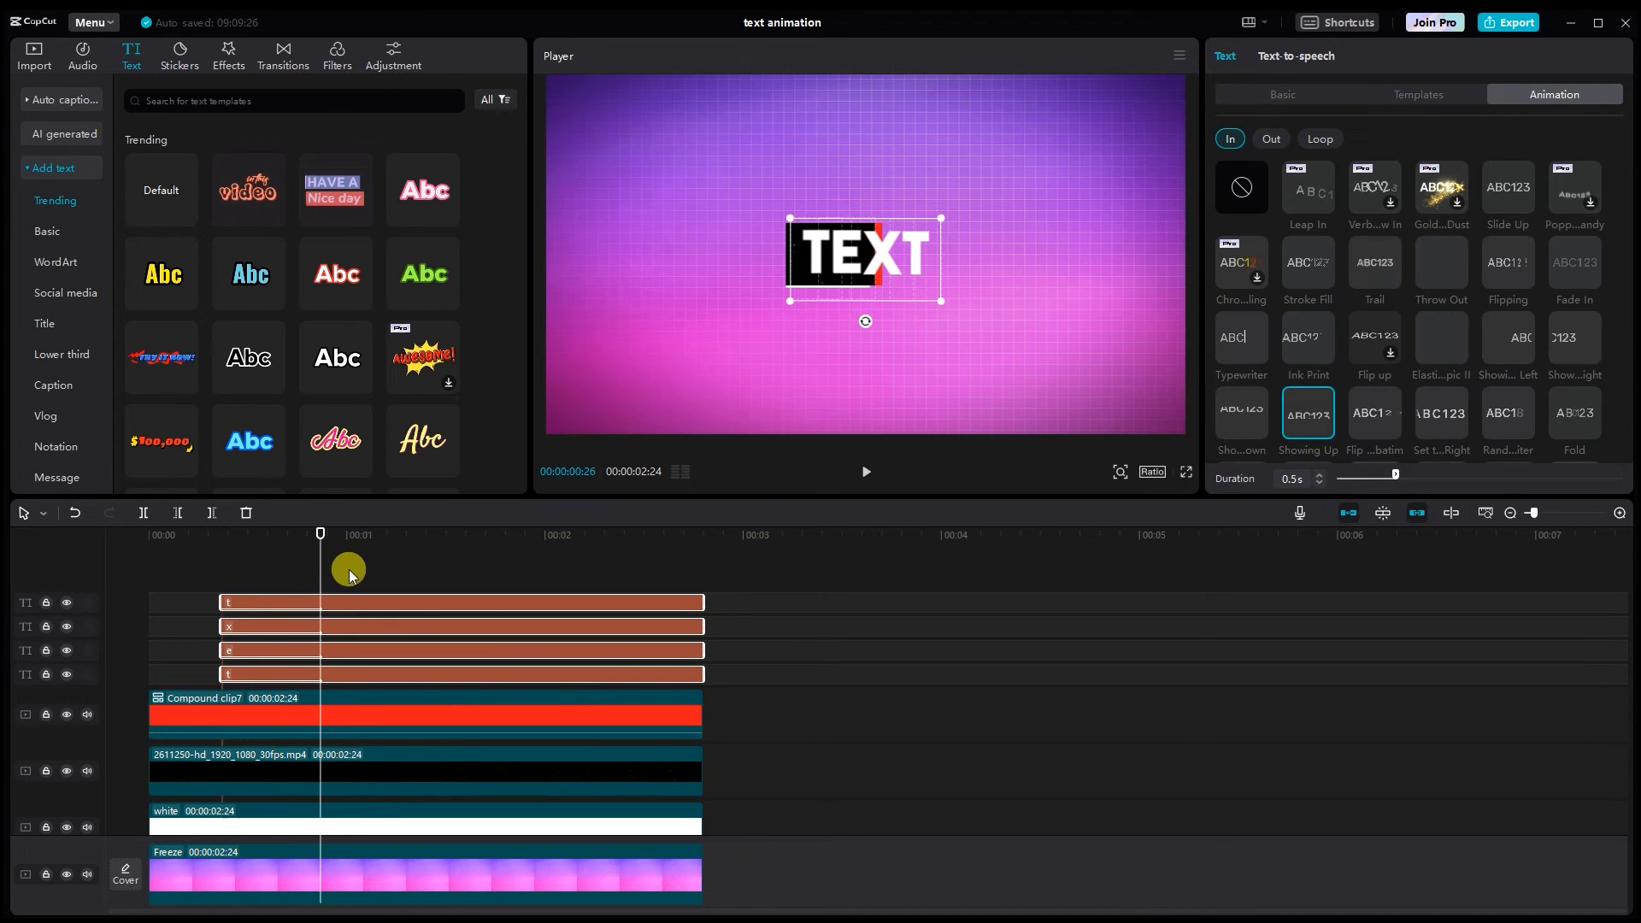
Step: Stagger the letter clips so "e" starts at 00:00:00:18, "x" at about 00:00:00:25 and the last "t" at 00:00:01:04
{"action": "left_click_drag", "start_coordinate": [321, 575], "coordinate": [305, 653]}
{"action": "left_click", "coordinate": [313, 578]}
{"action": "left_click", "coordinate": [360, 581]}
{"action": "left_click_drag", "start_coordinate": [305, 652], "coordinate": [299, 650]}
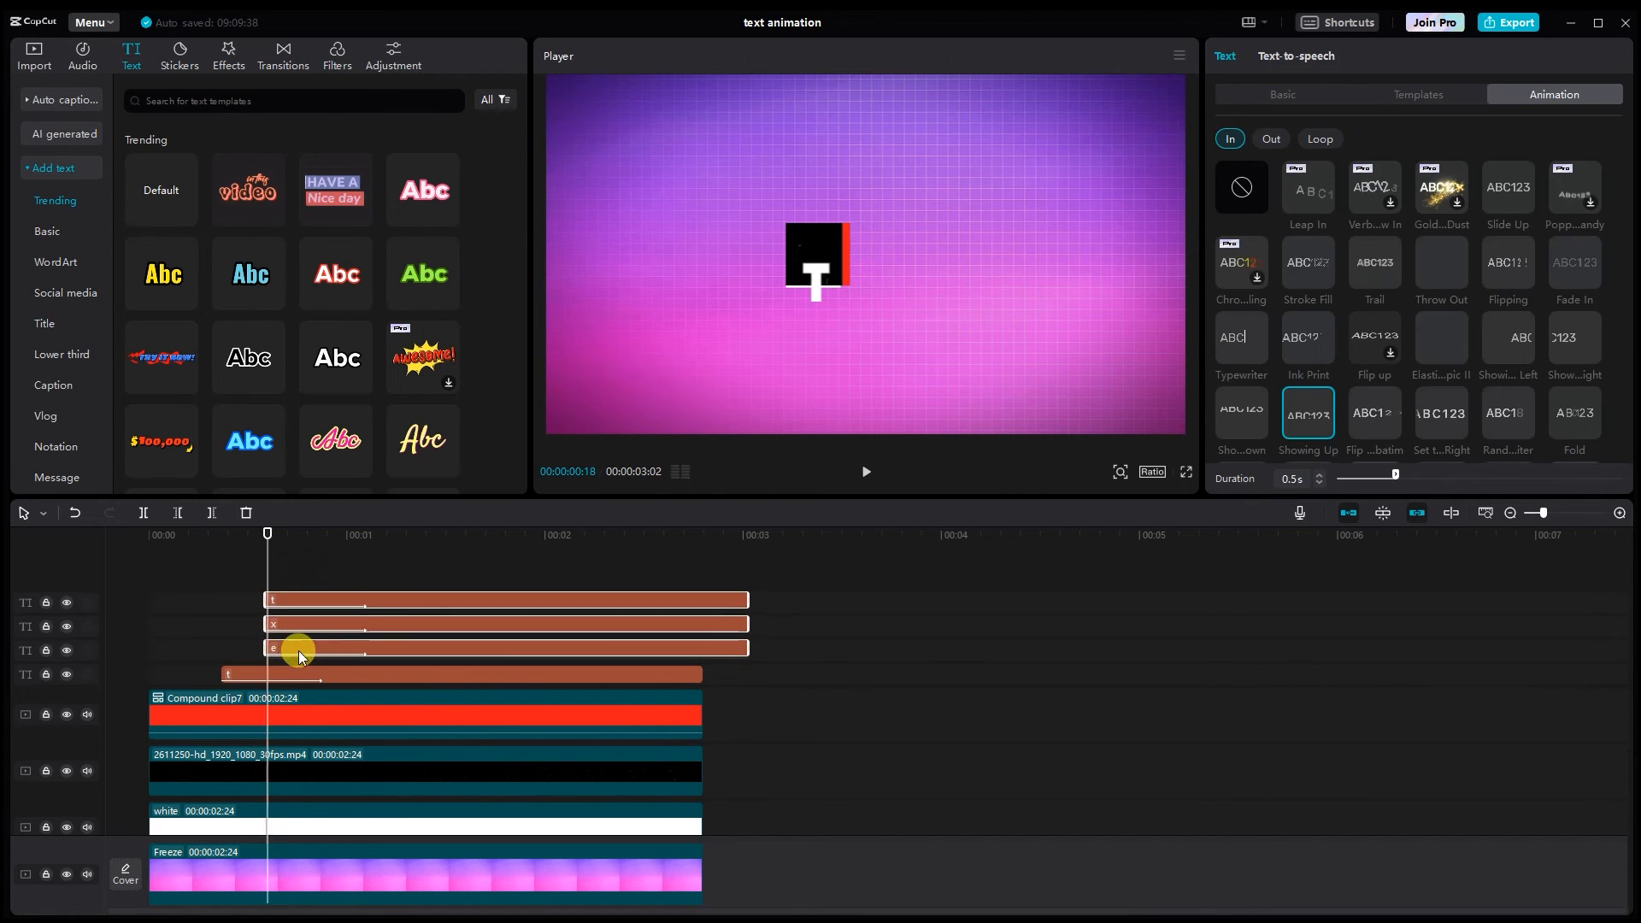
{"action": "left_click", "coordinate": [320, 582]}
{"action": "left_click_drag", "start_coordinate": [321, 582], "coordinate": [330, 626]}
{"action": "left_click_drag", "start_coordinate": [332, 625], "coordinate": [438, 603]}
{"action": "left_click", "coordinate": [379, 582]}
Step: Play back the staggered letter reveal from near the start of the text
{"action": "left_click", "coordinate": [221, 569]}
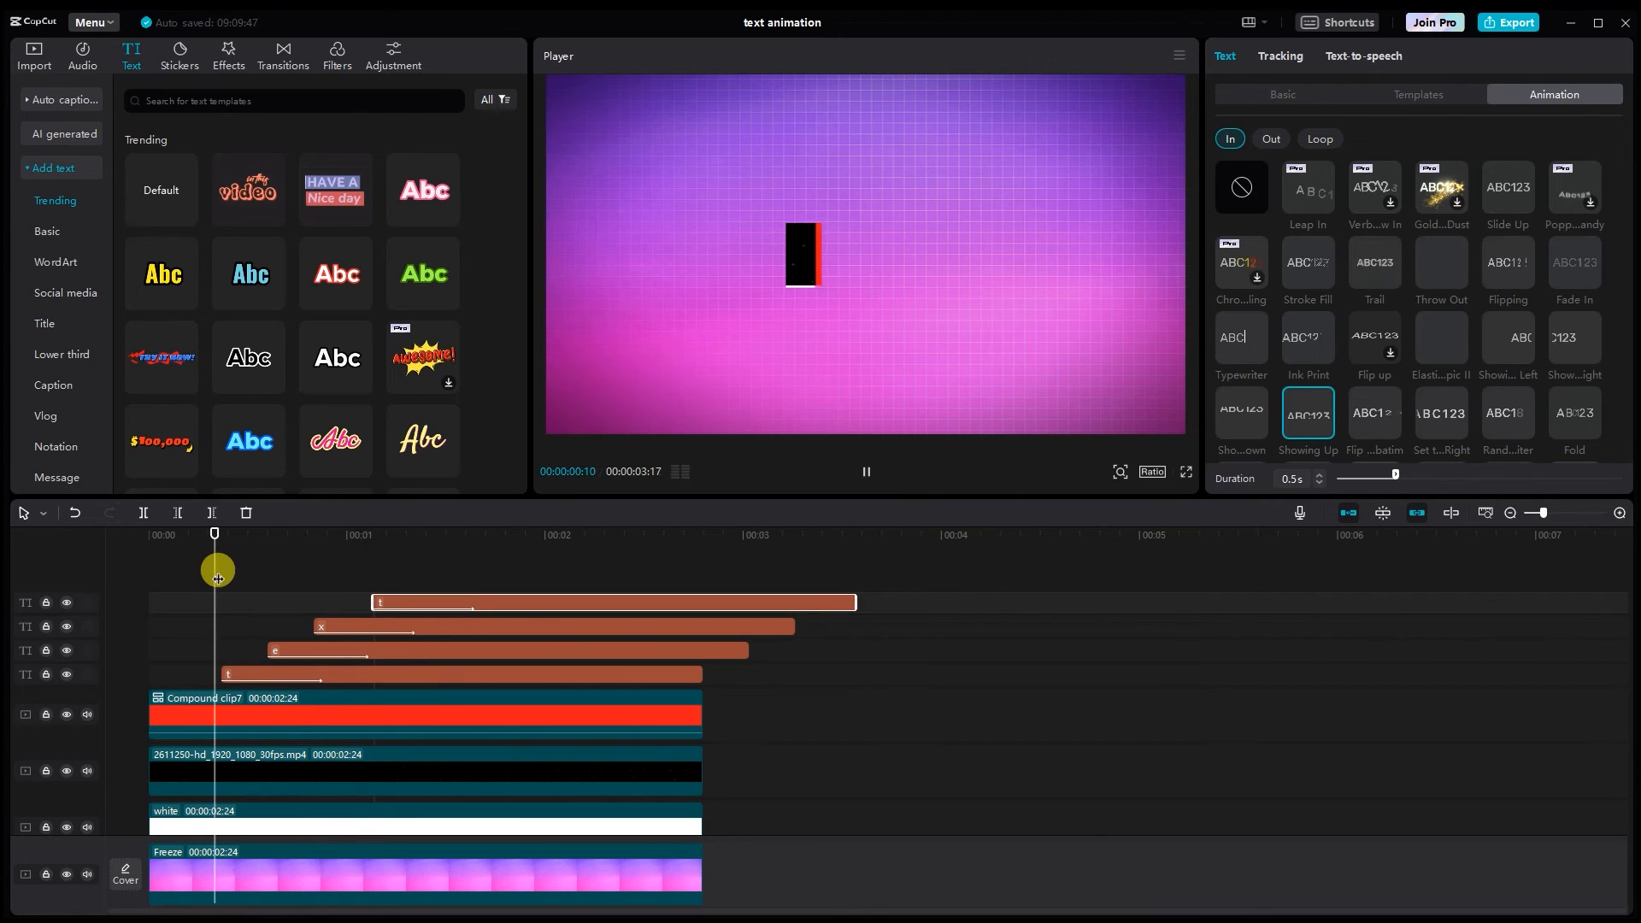
{"action": "key", "text": "space"}
{"action": "left_click", "coordinate": [209, 597]}
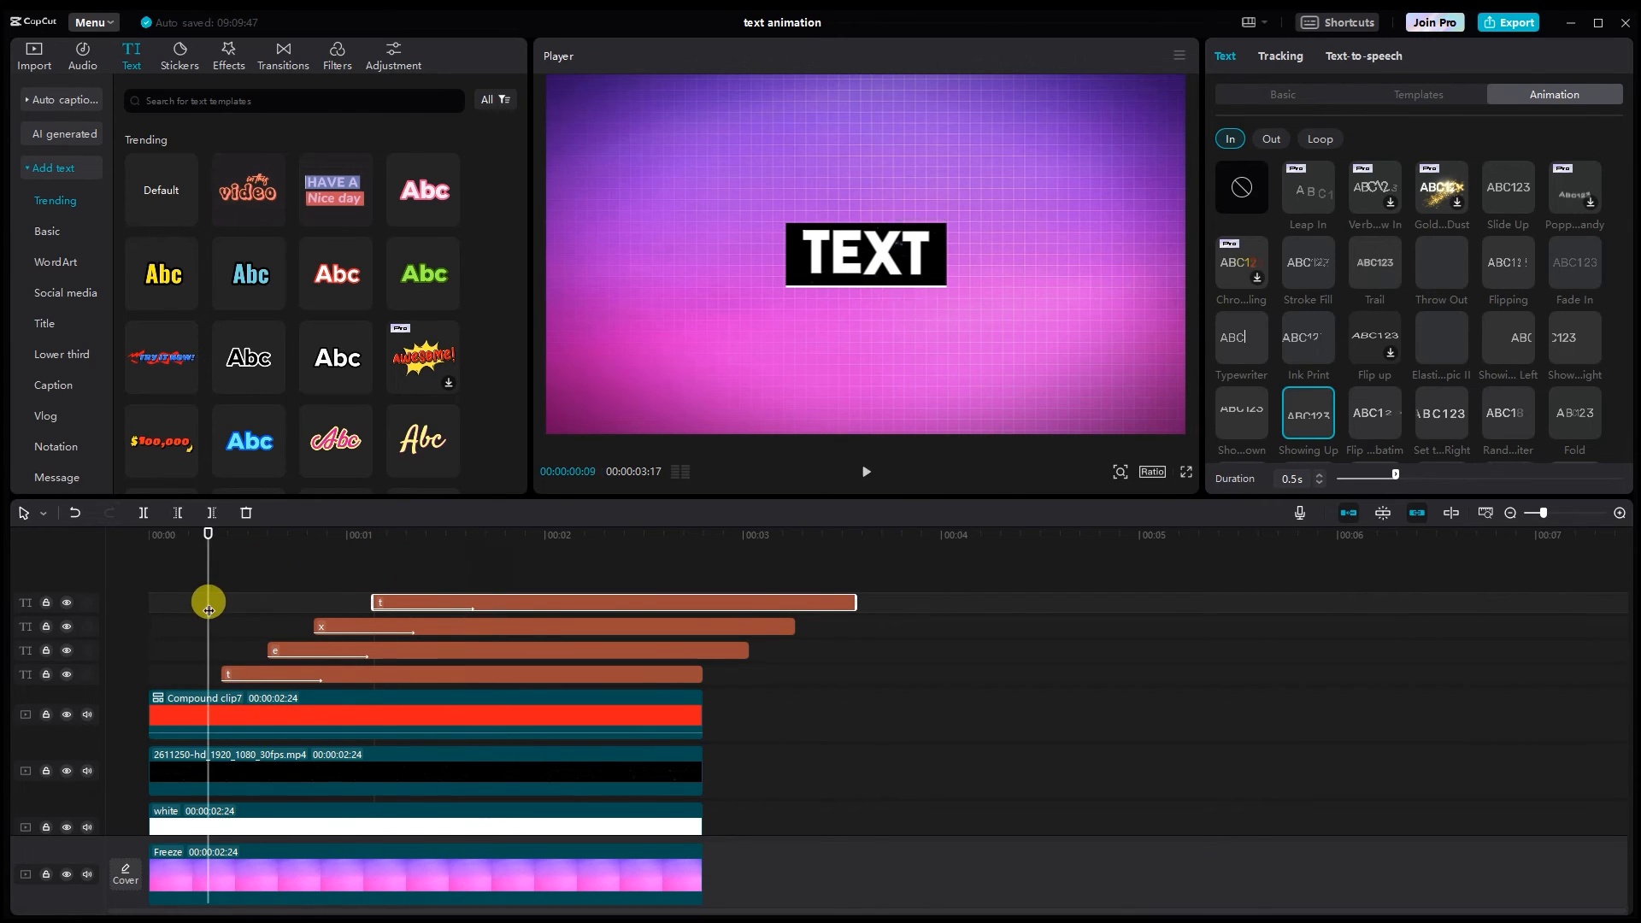
{"action": "key", "text": "space"}
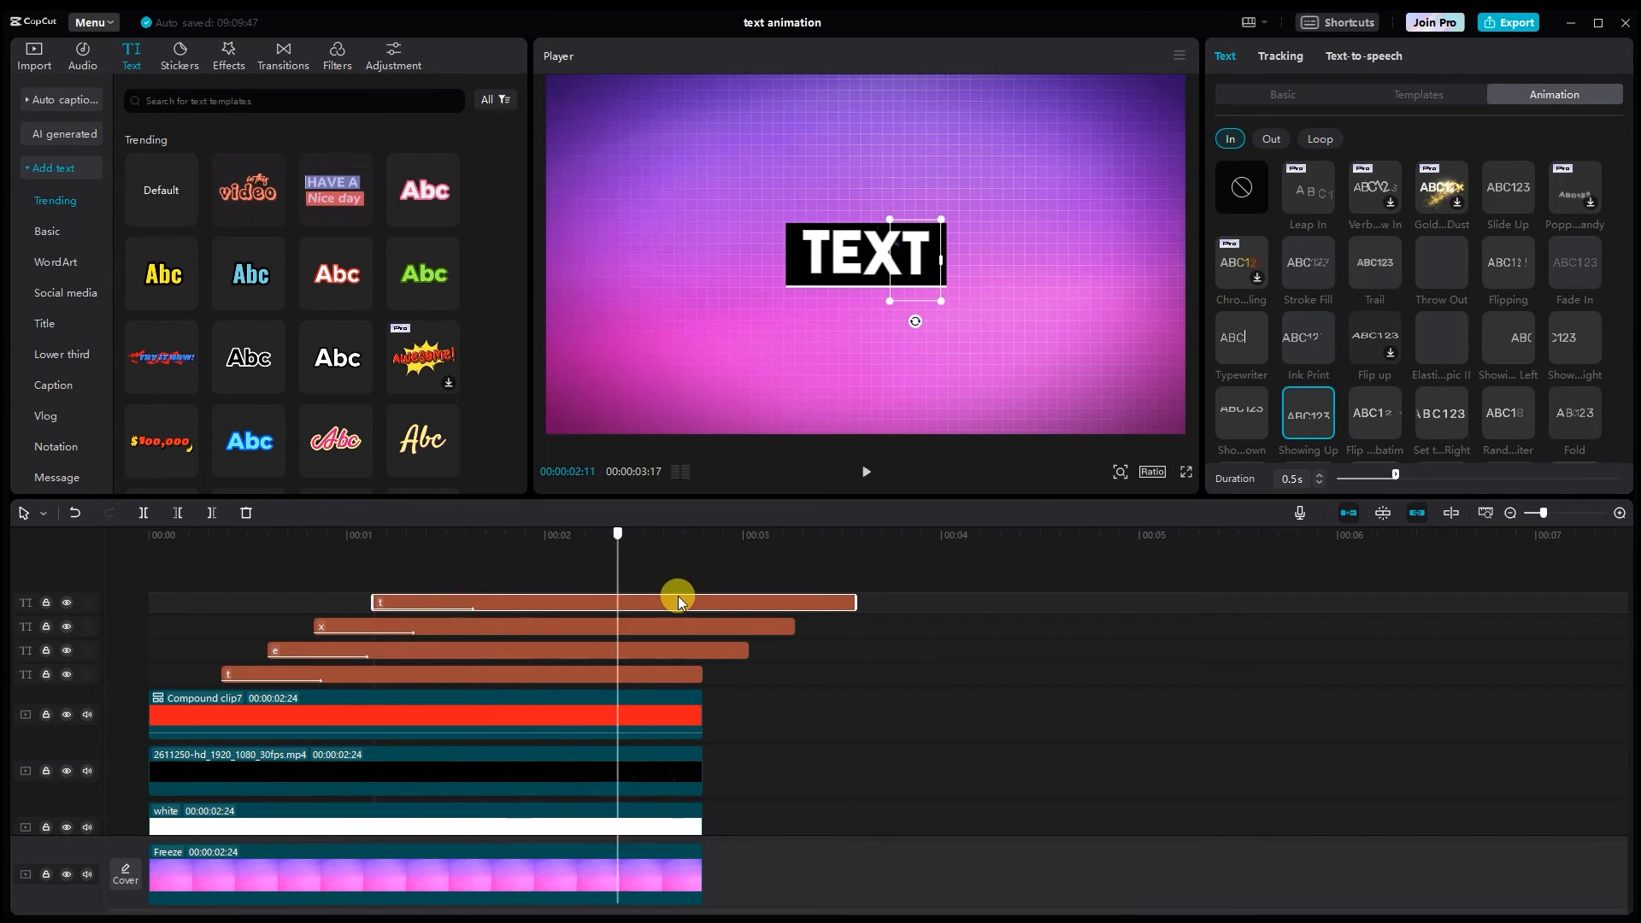
Step: Trim all four letter clips to end at 00:00:02:22 and combine them into one compound clip
{"action": "left_click_drag", "start_coordinate": [705, 572], "coordinate": [619, 678]}
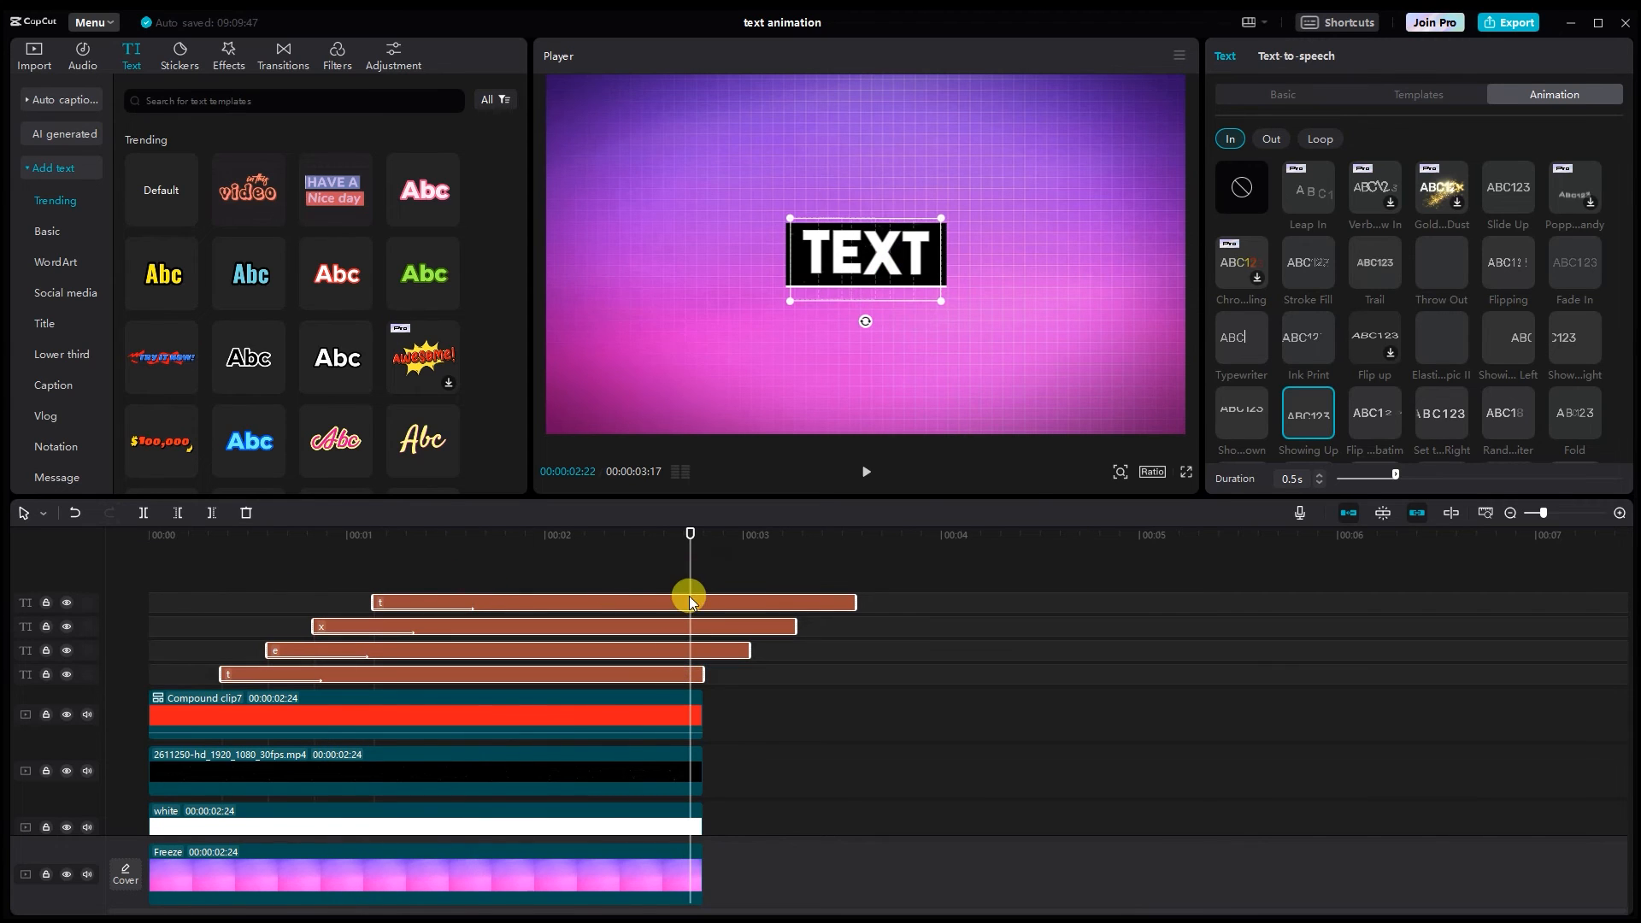
{"action": "left_click", "coordinate": [216, 515]}
{"action": "right_click", "coordinate": [558, 669]}
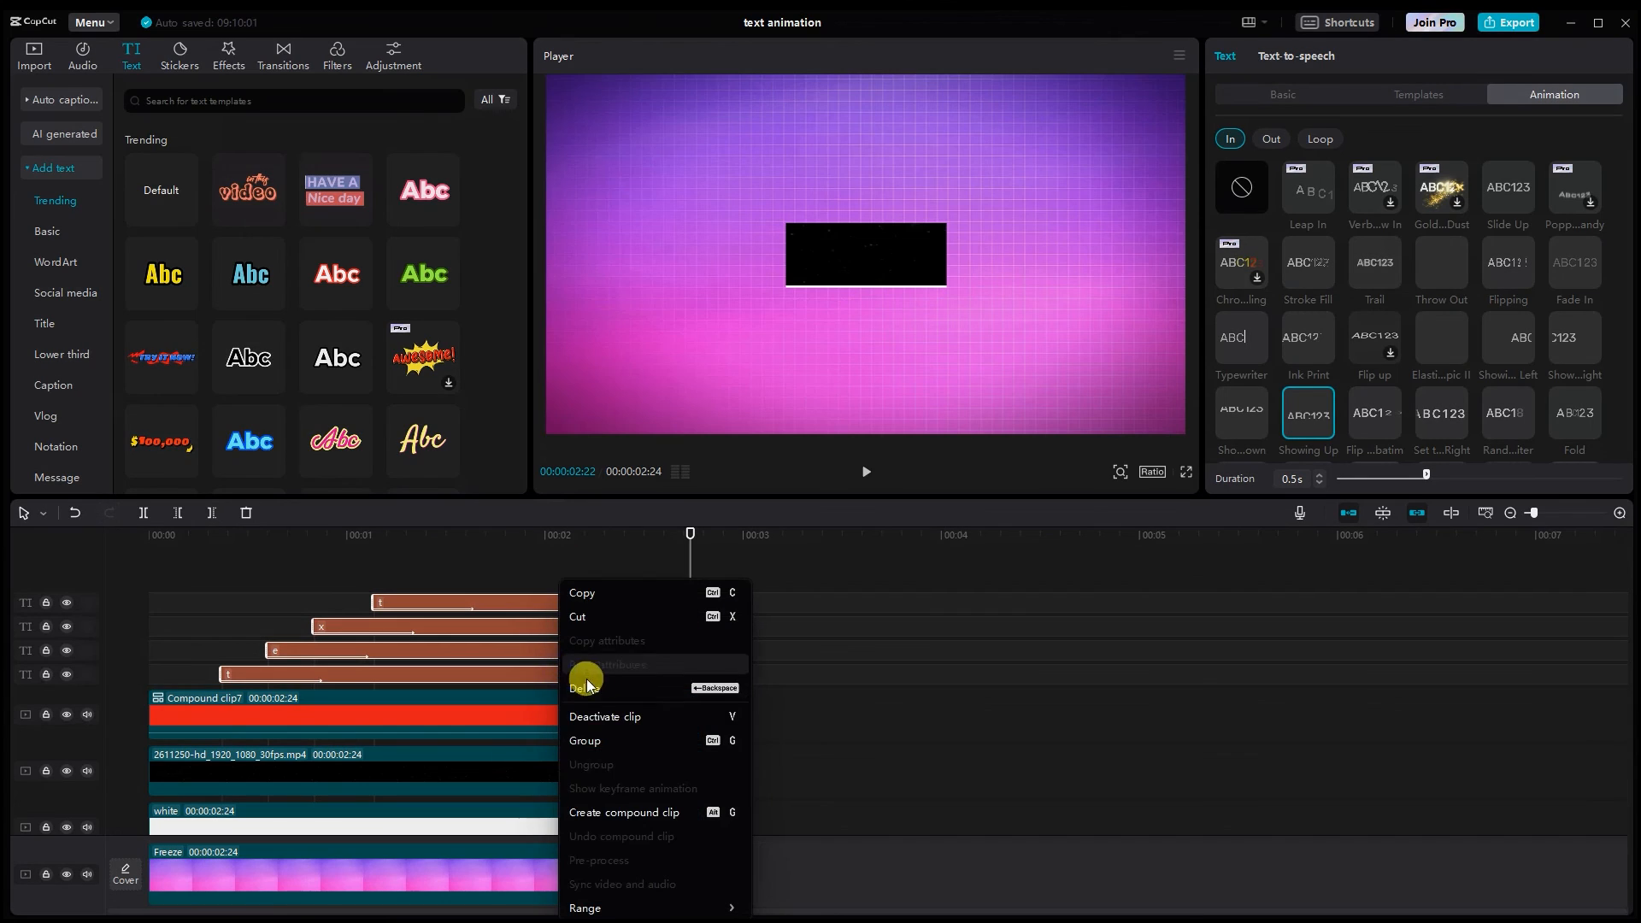
{"action": "left_click", "coordinate": [607, 813]}
{"action": "left_click_drag", "start_coordinate": [690, 573], "coordinate": [347, 624]}
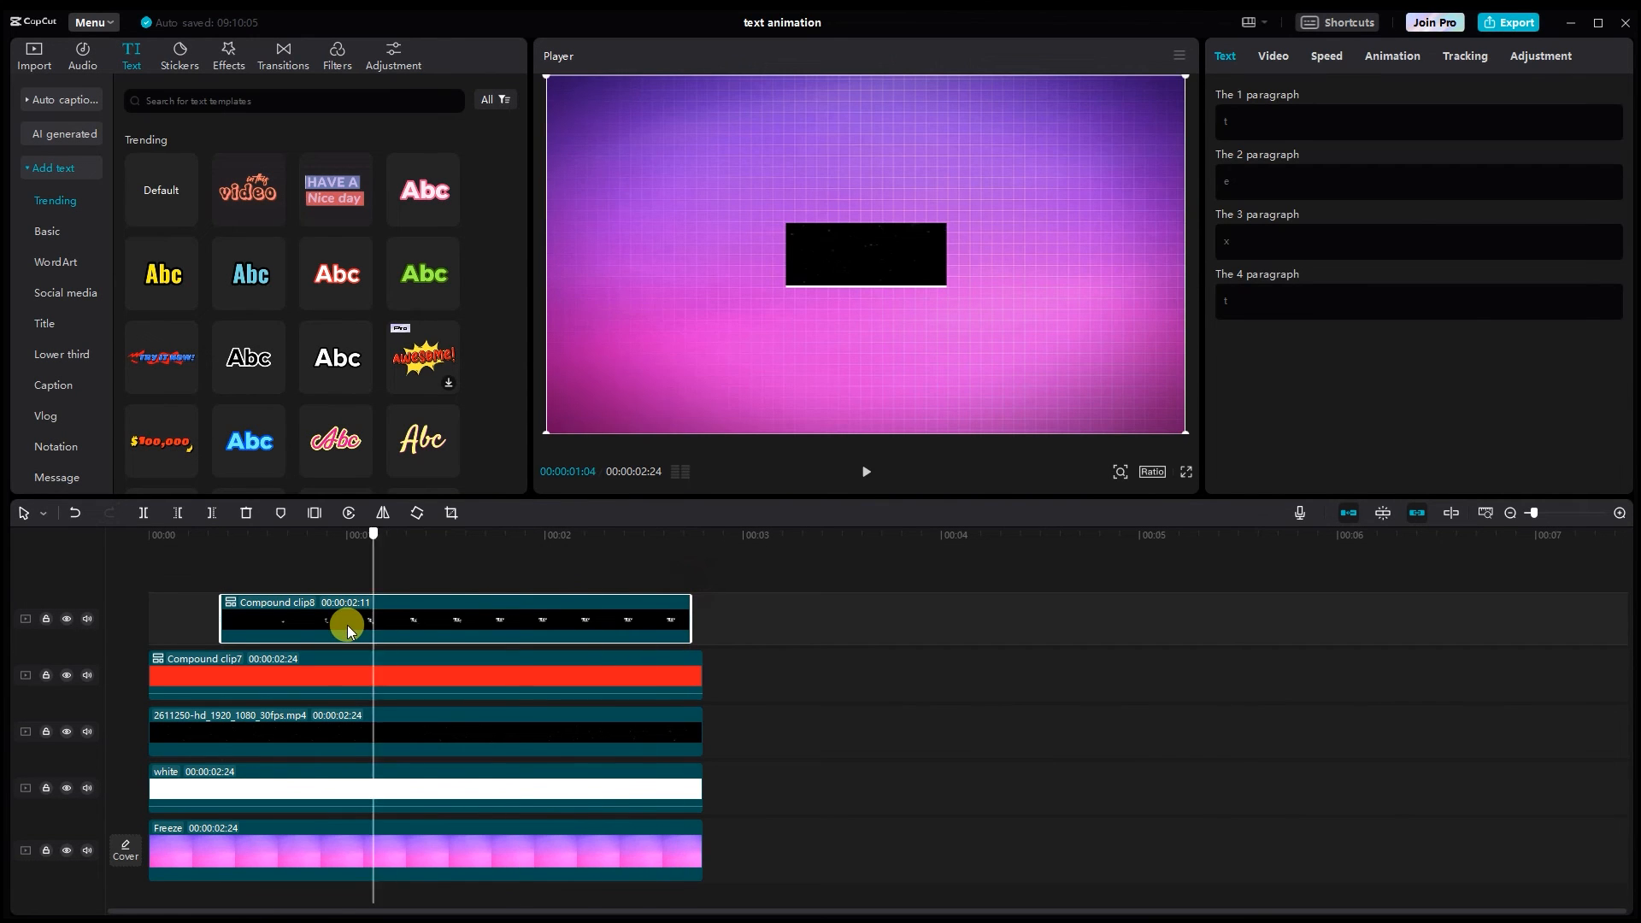
Step: Add a Rectangle mask to the letters' compound clip and shrink its height to match the black box
{"action": "left_click", "coordinate": [1272, 56]}
{"action": "left_click", "coordinate": [1450, 101]}
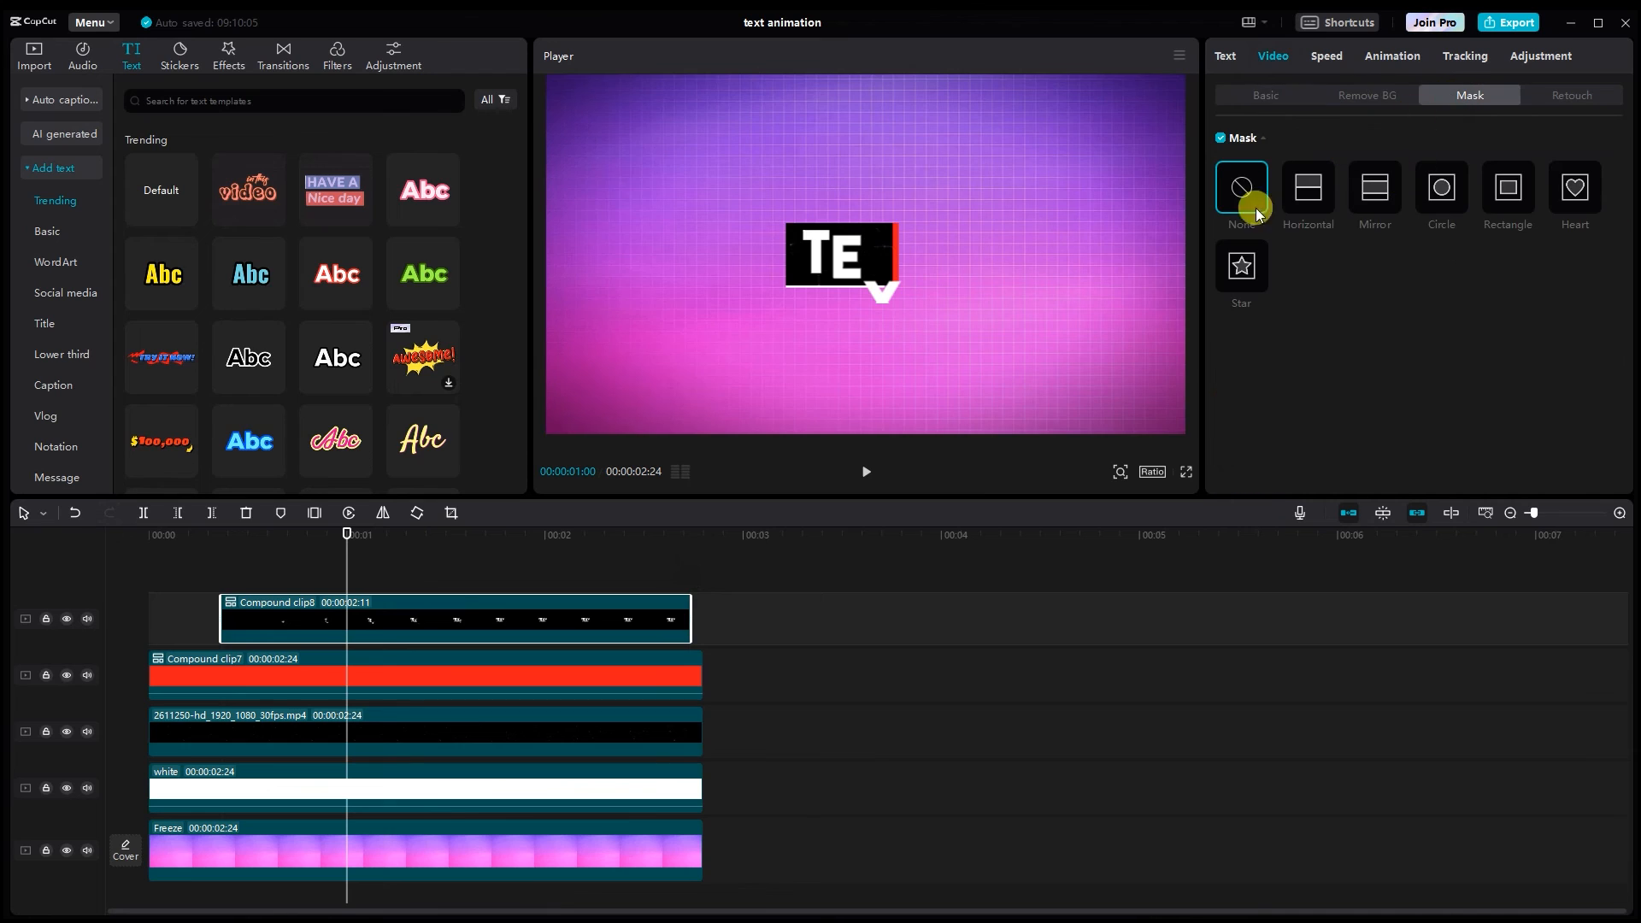
{"action": "left_click_drag", "start_coordinate": [366, 584], "coordinate": [499, 561]}
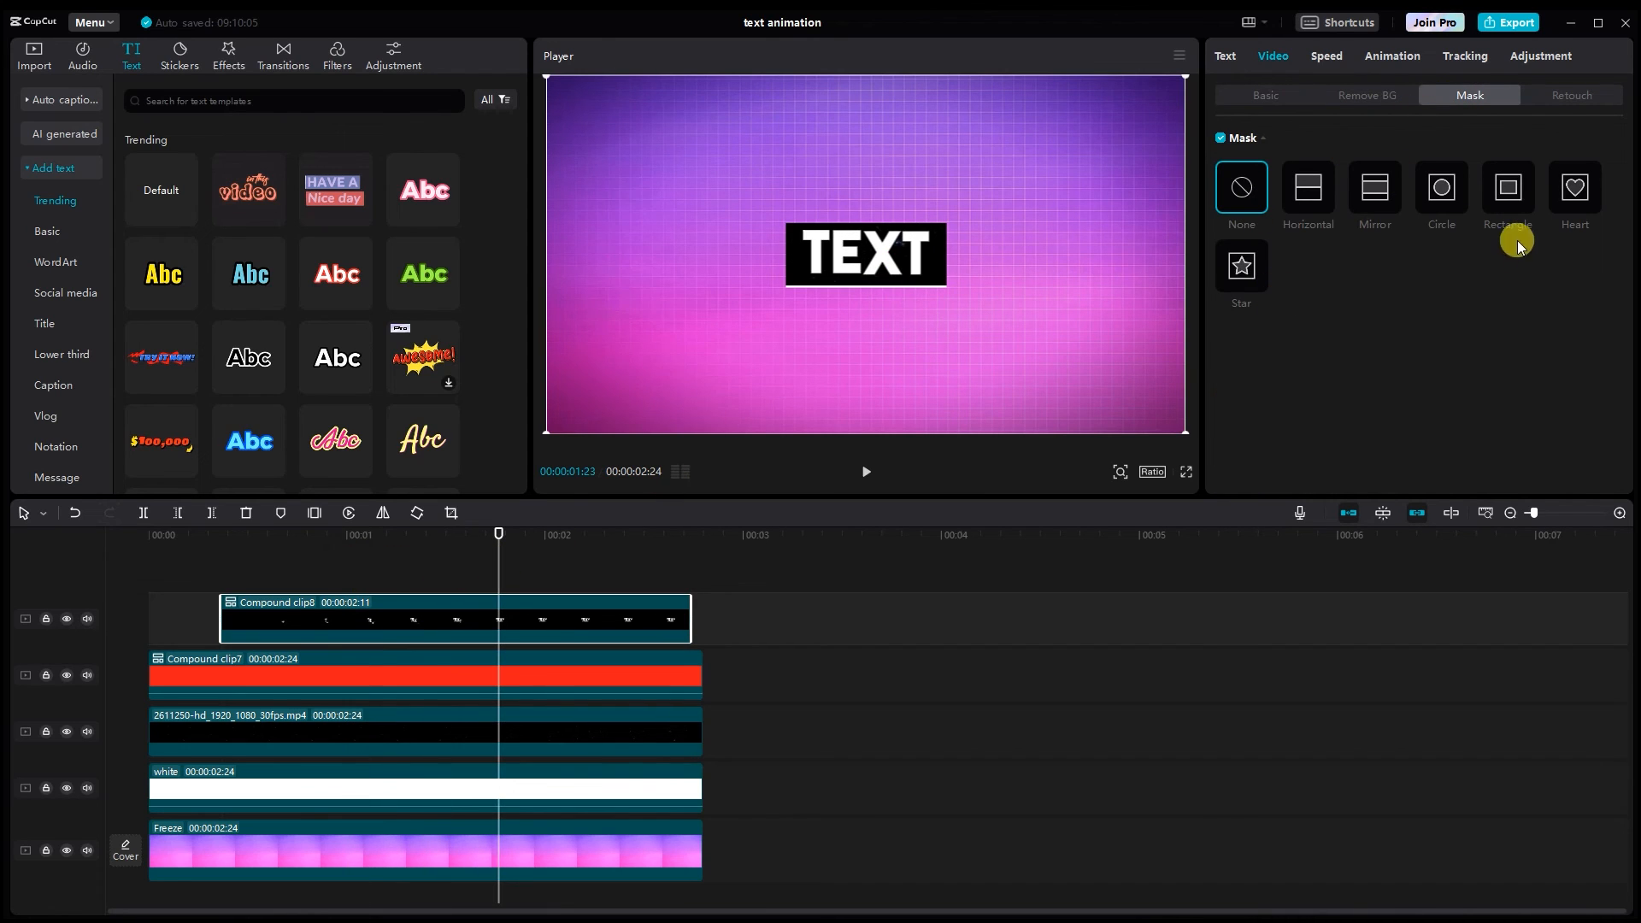
{"action": "left_click", "coordinate": [1509, 188]}
{"action": "left_click_drag", "start_coordinate": [869, 164], "coordinate": [866, 224]}
{"action": "left_click", "coordinate": [539, 579]}
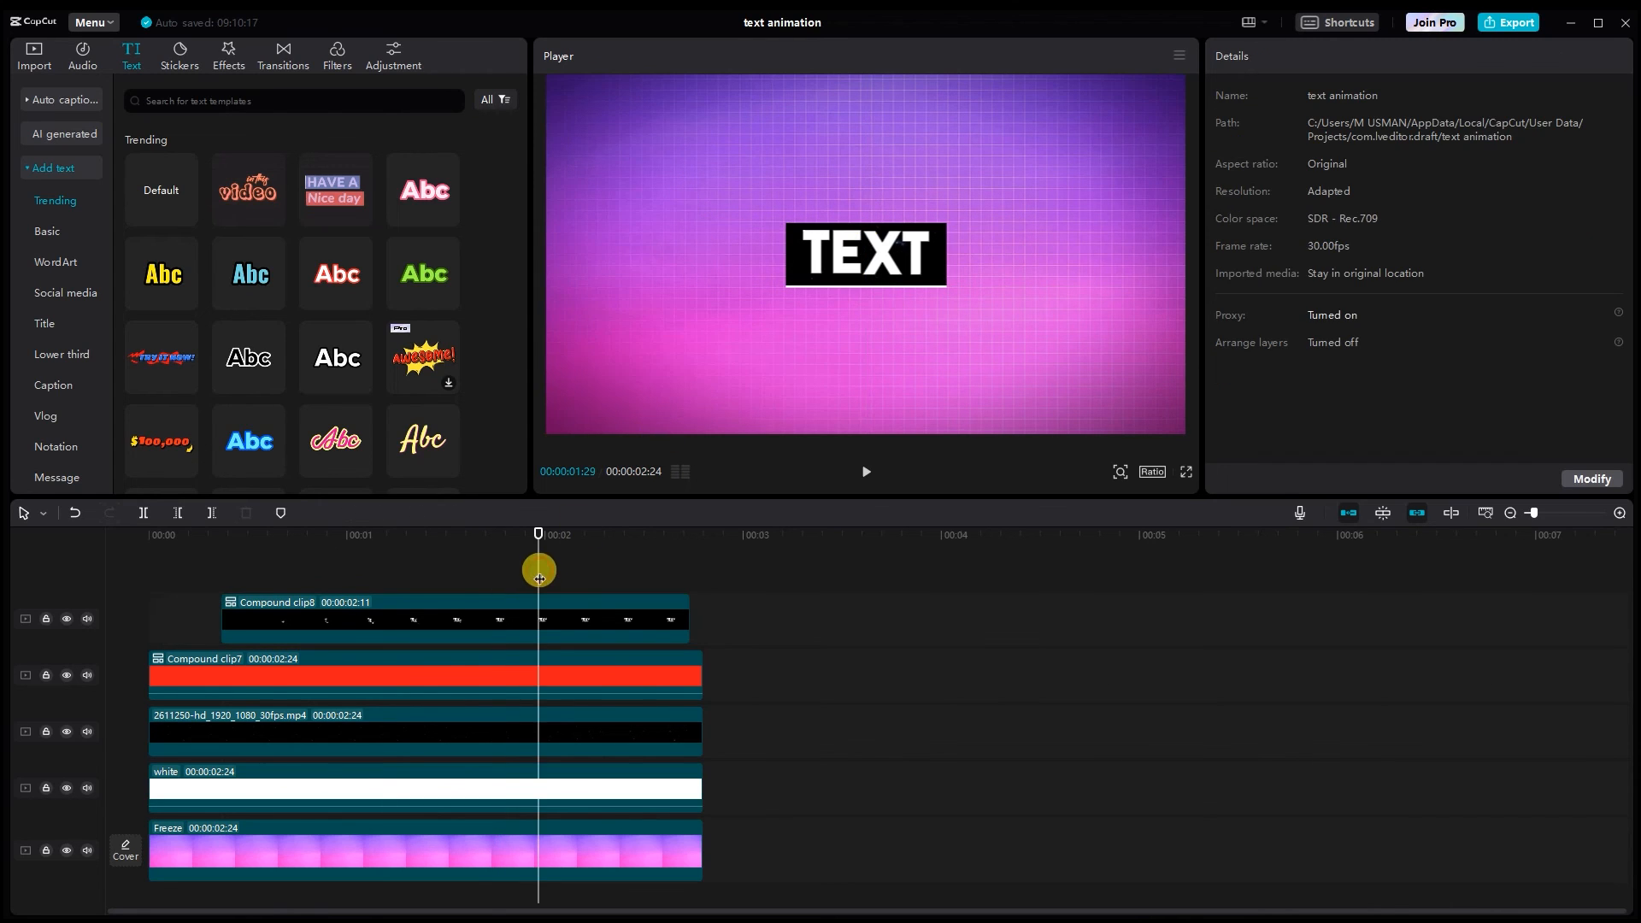
Step: Play the masked text animation twice from the start of the timeline
{"action": "left_click_drag", "start_coordinate": [532, 576], "coordinate": [8, 604]}
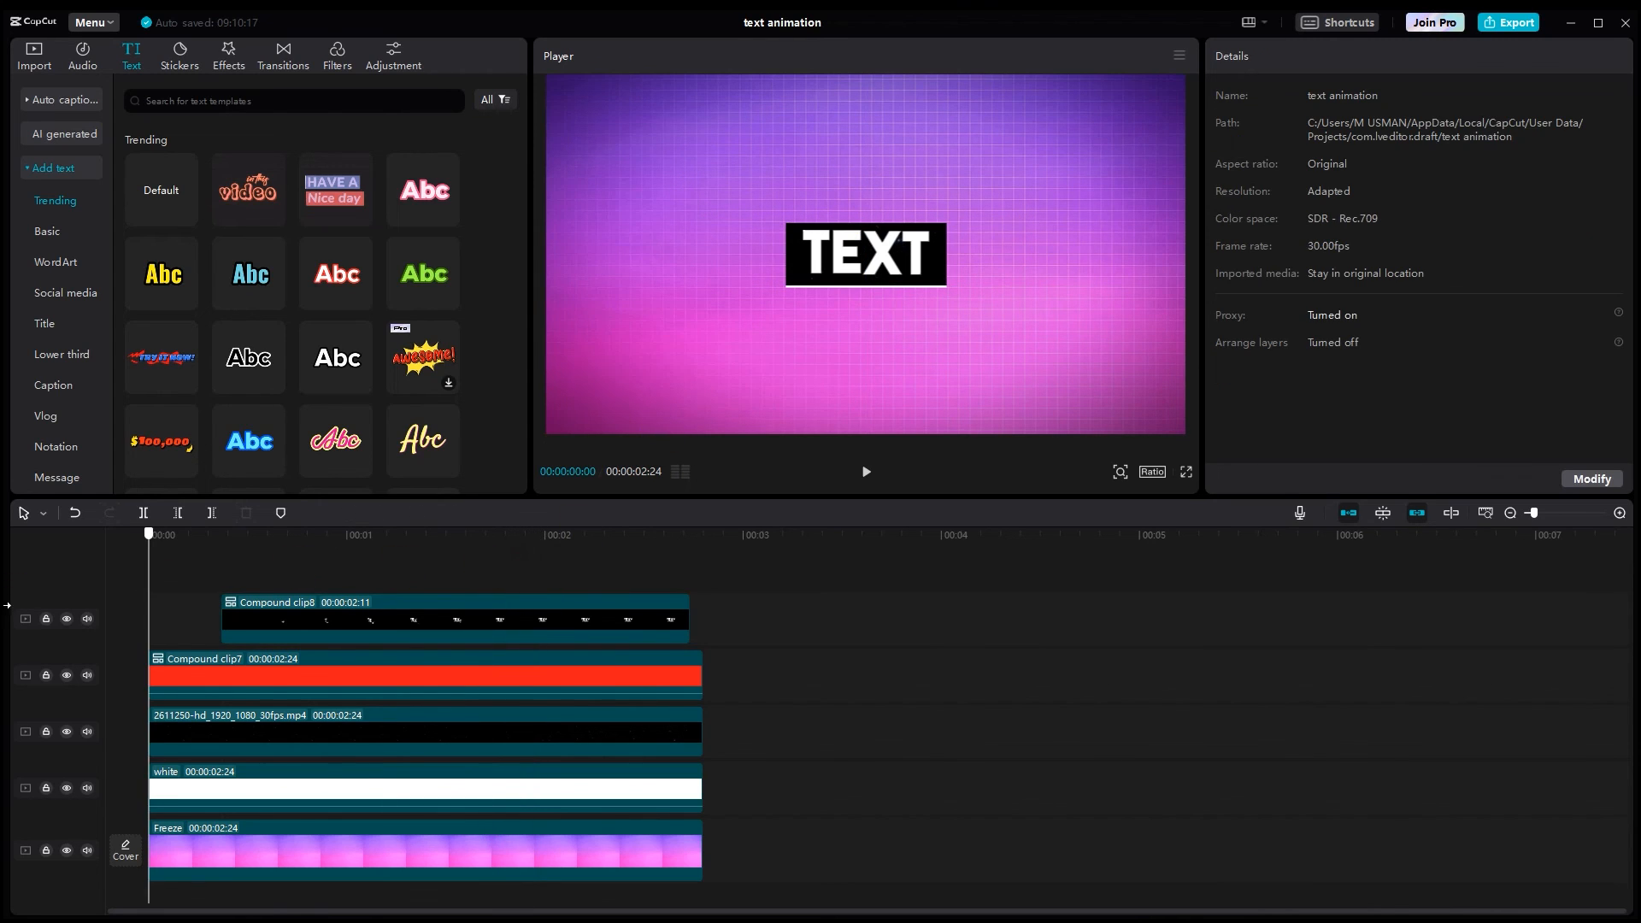
{"action": "left_click", "coordinate": [863, 477]}
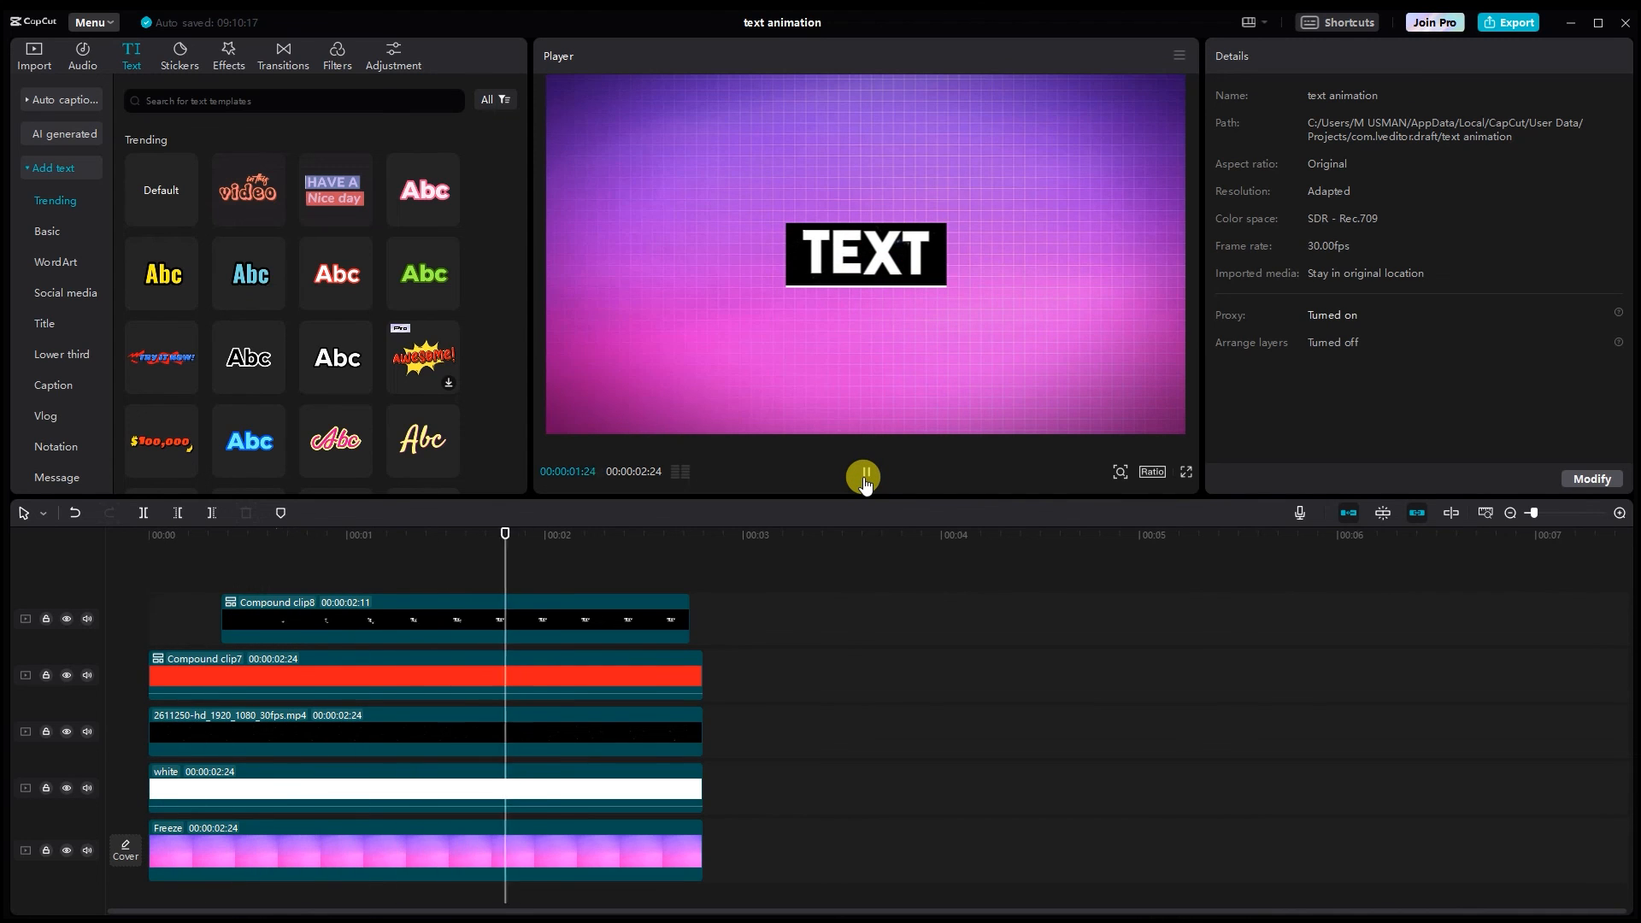
{"action": "left_click_drag", "start_coordinate": [699, 573], "coordinate": [7, 621]}
{"action": "key", "text": "space"}
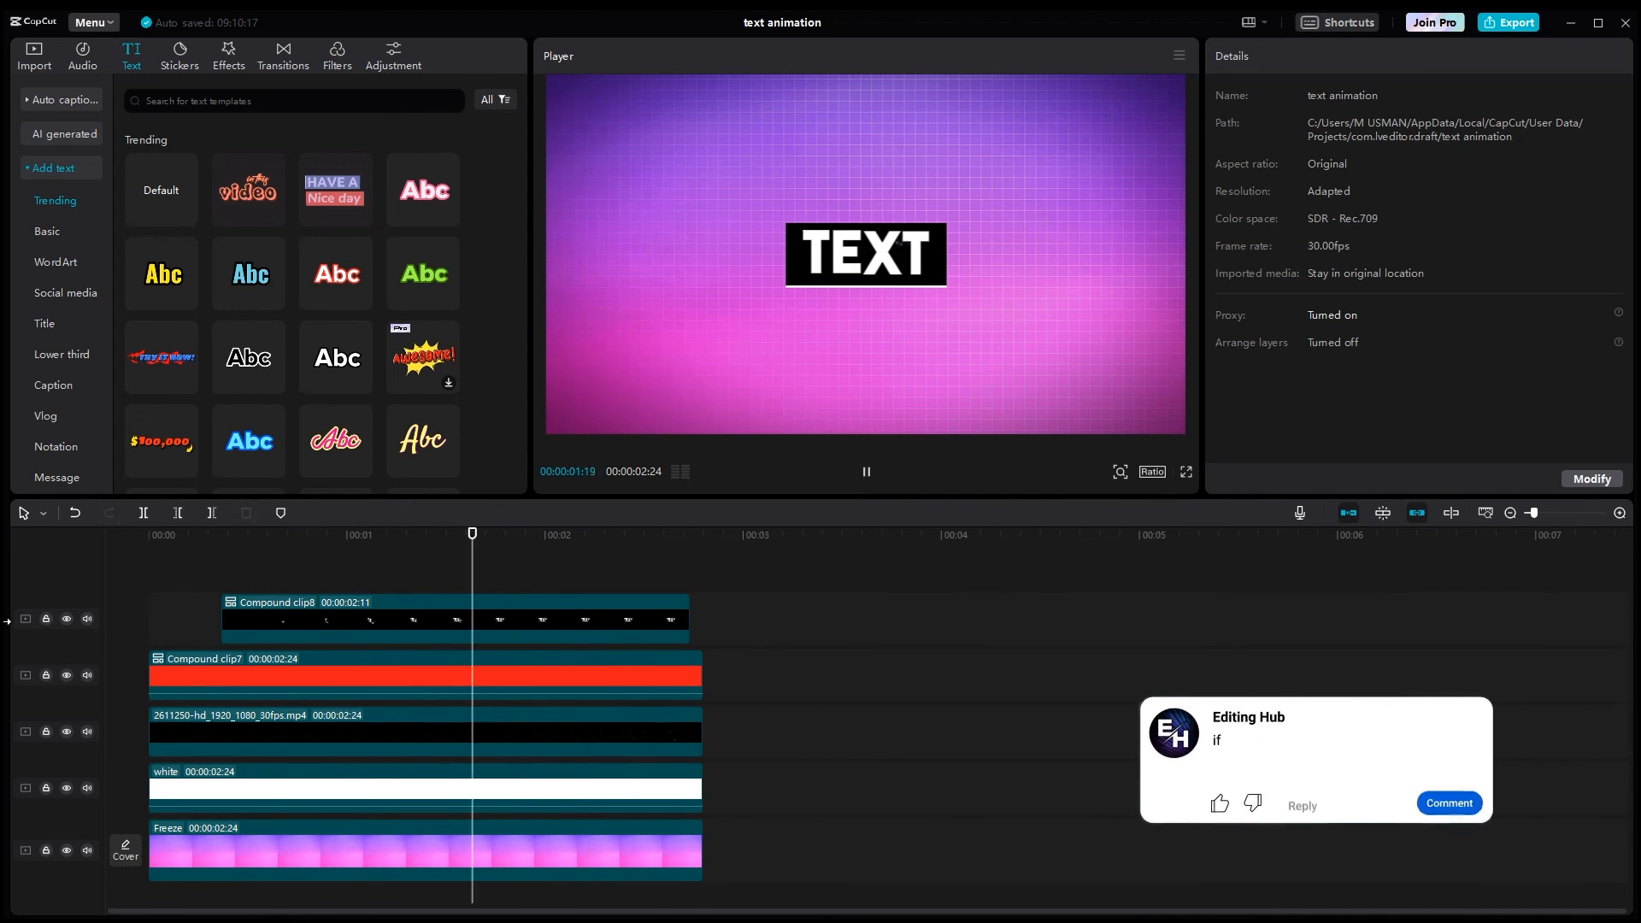
Step: Scale the letters' compound clip to 97%, keeping it centred in the black box, and play the animation from the start
{"action": "left_click", "coordinate": [1172, 134]}
{"action": "left_click", "coordinate": [1267, 97]}
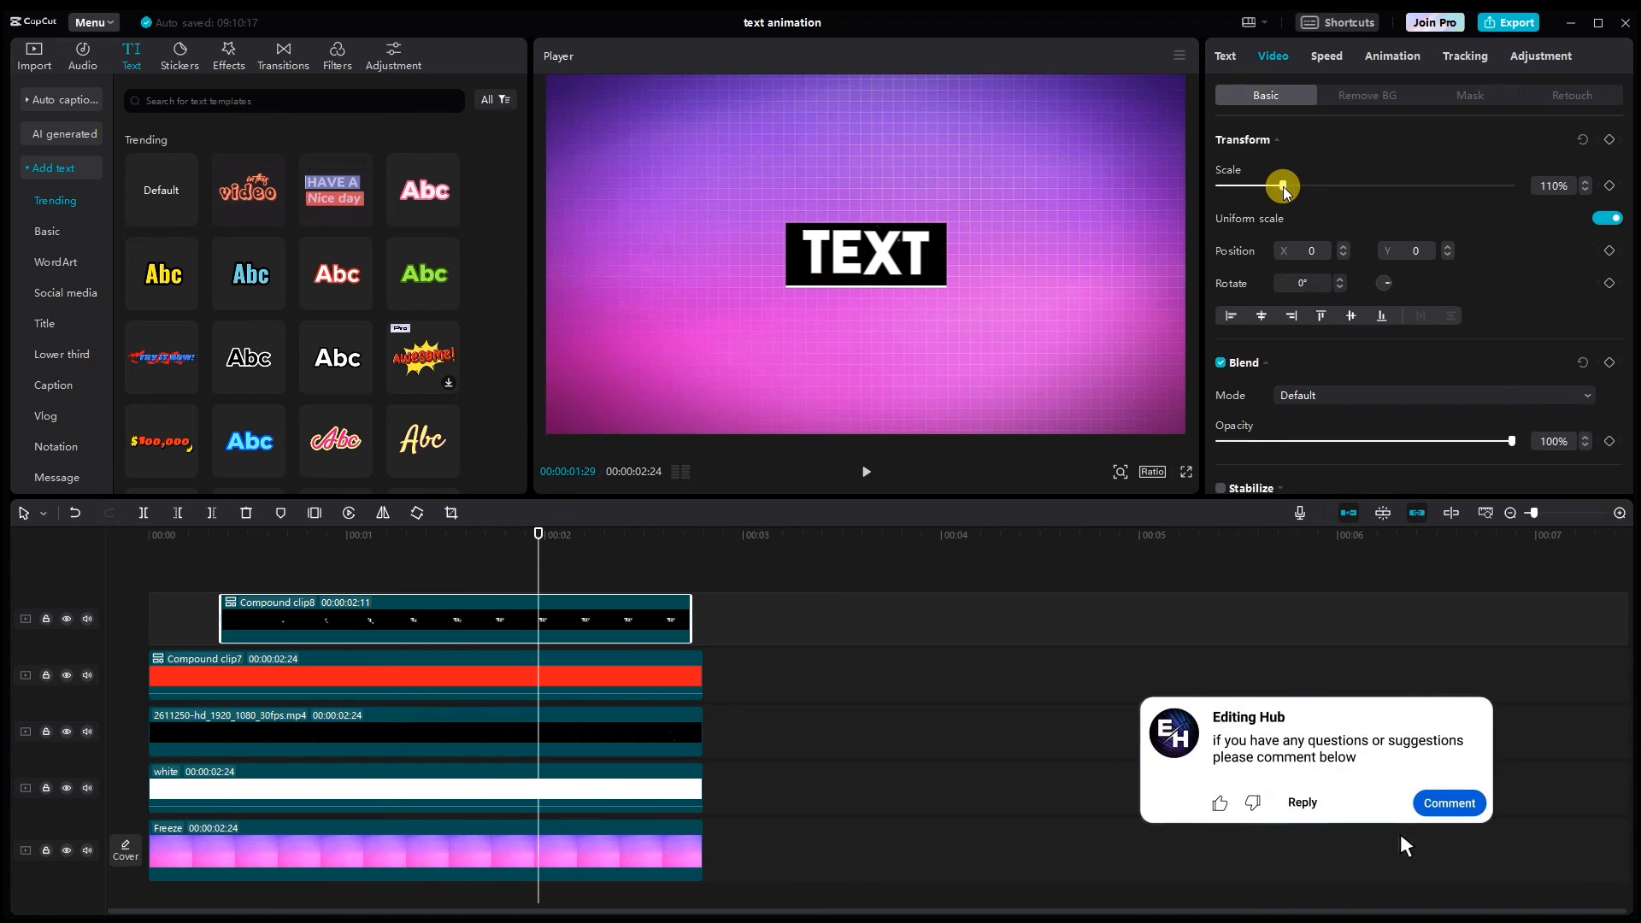
{"action": "left_click", "coordinate": [989, 258]}
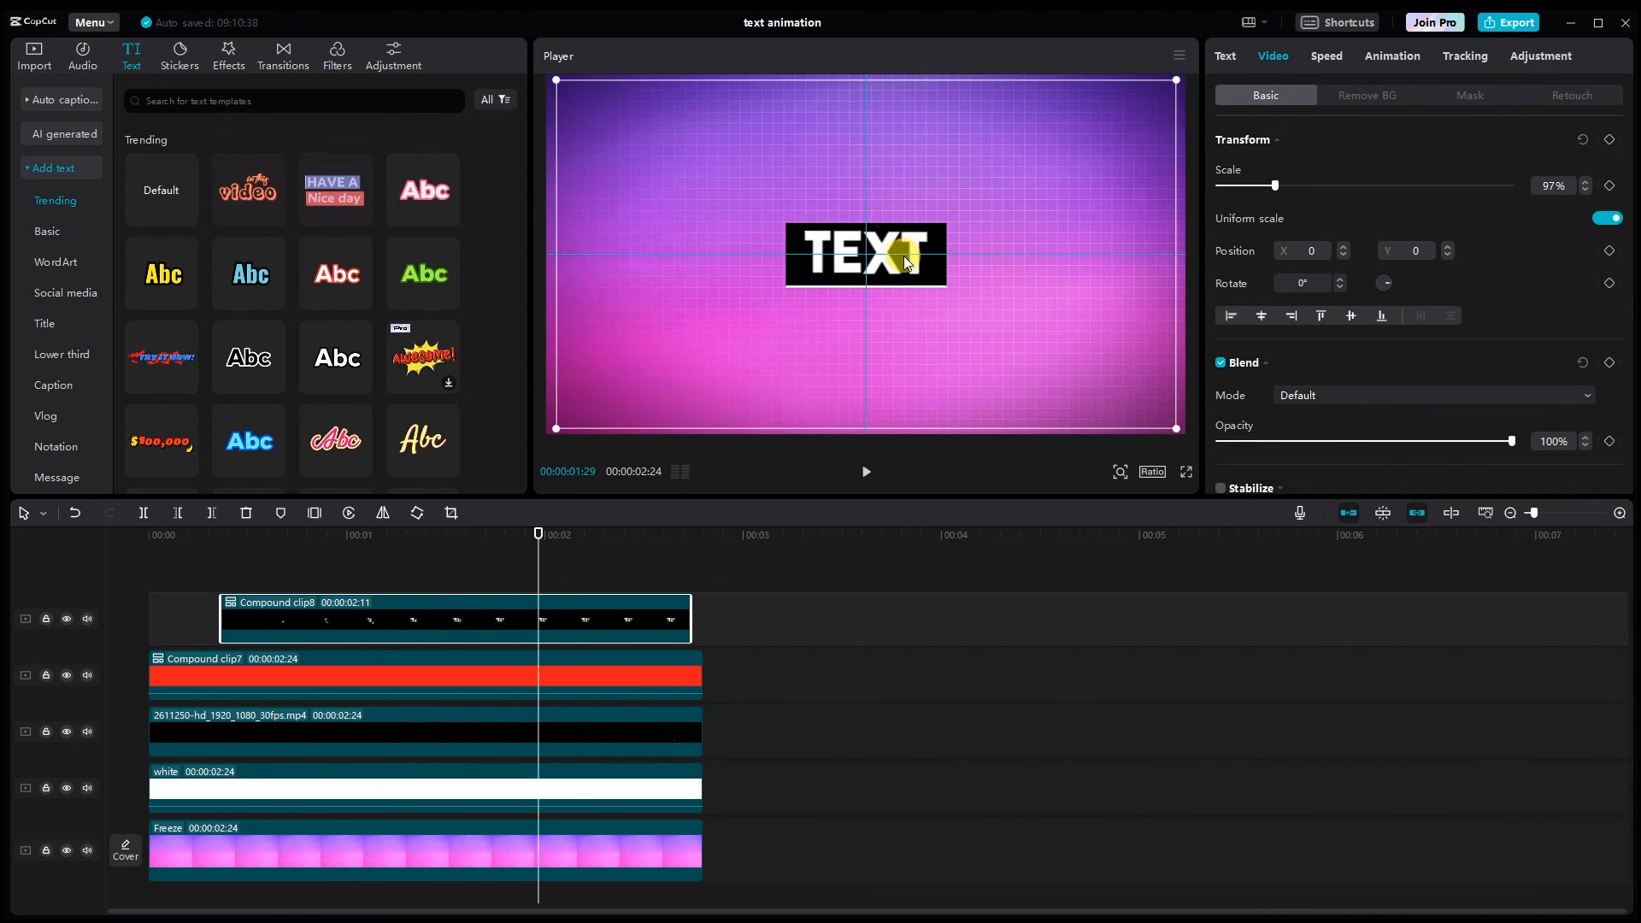
{"action": "left_click_drag", "start_coordinate": [539, 534], "coordinate": [7, 568]}
{"action": "key", "text": "space"}
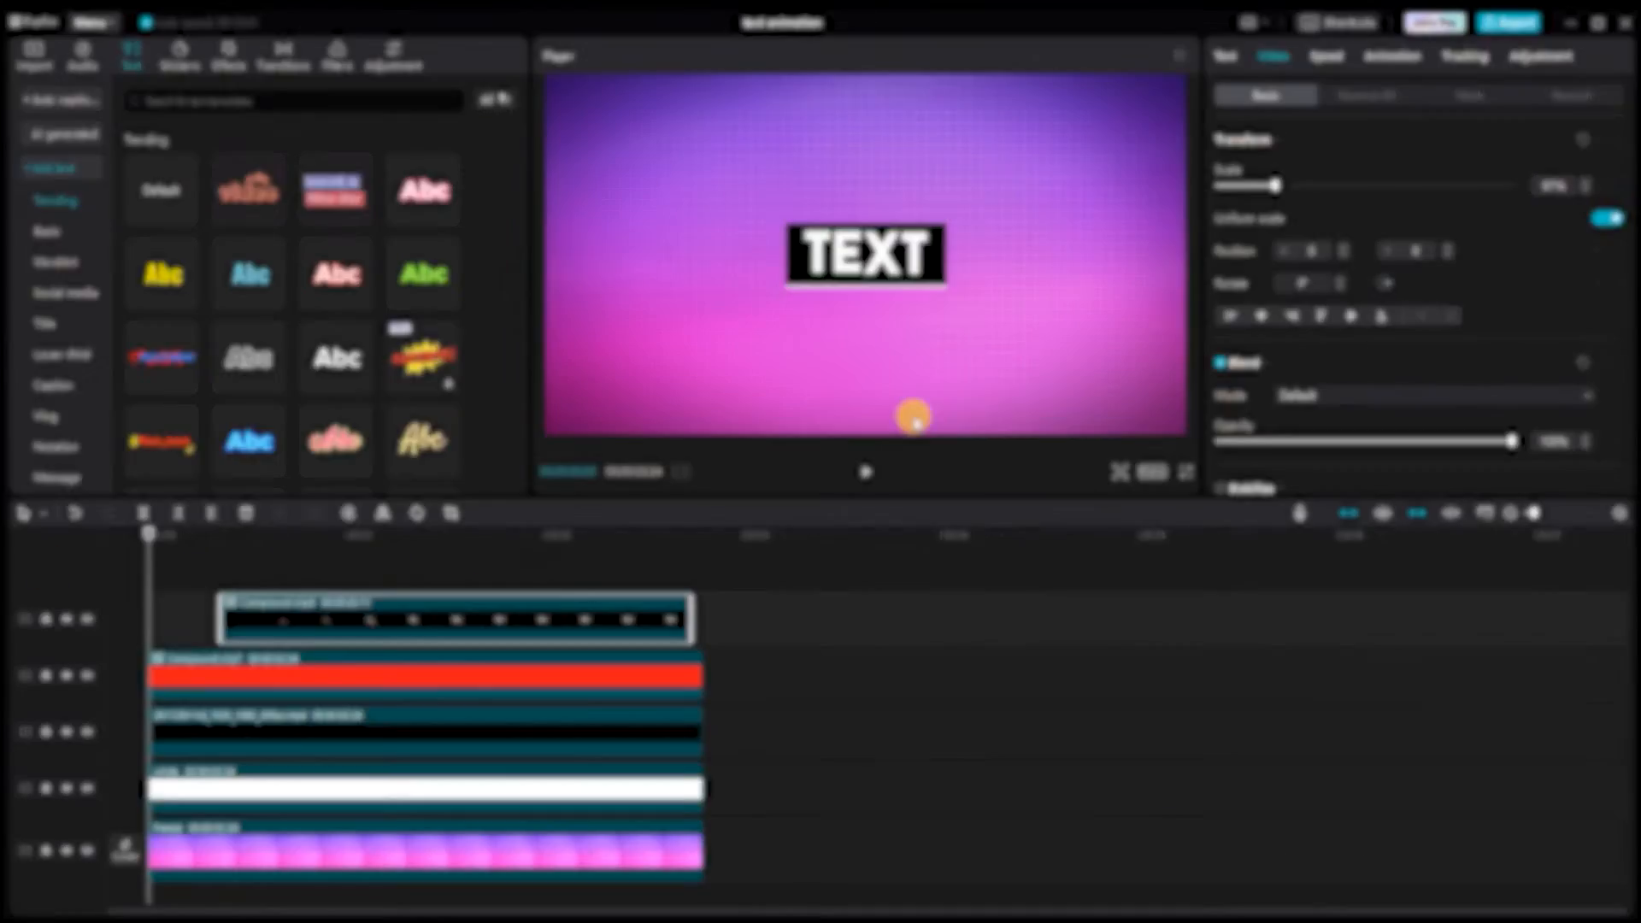